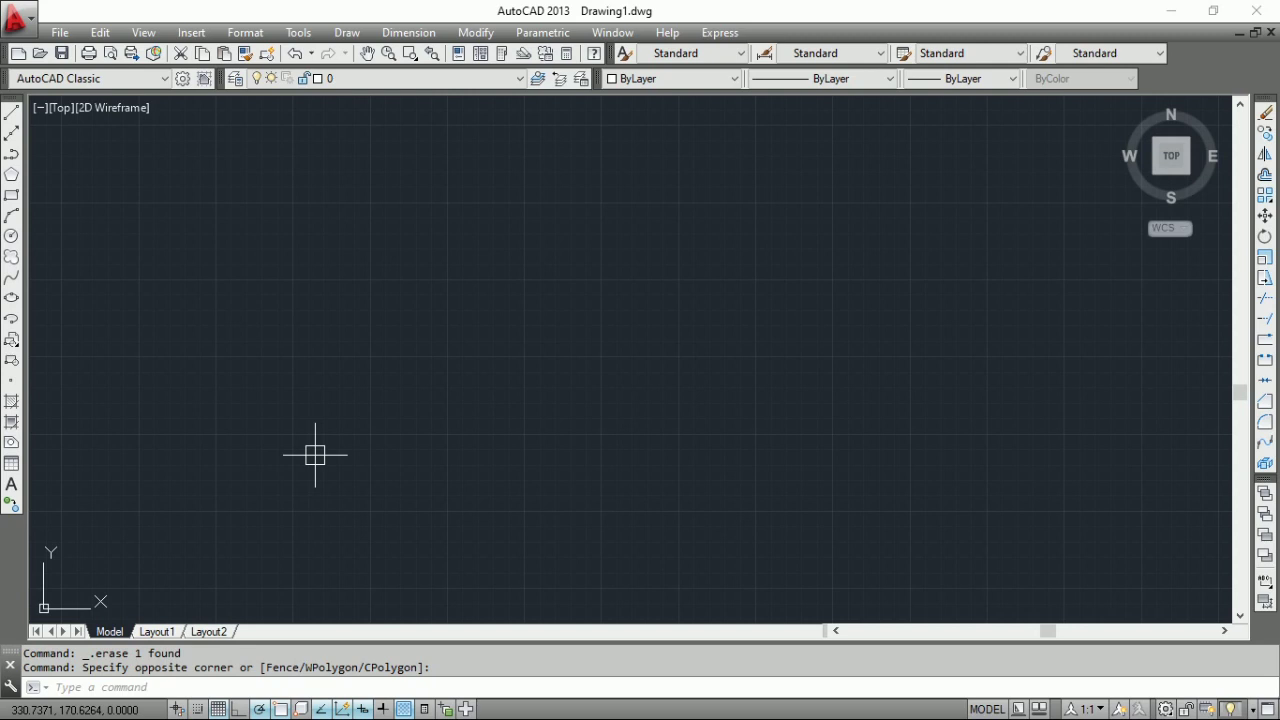
# Step: Draw a circle by centre and radius in the middle of the drawing area, with a radius of 20
pyautogui.click(347, 33)
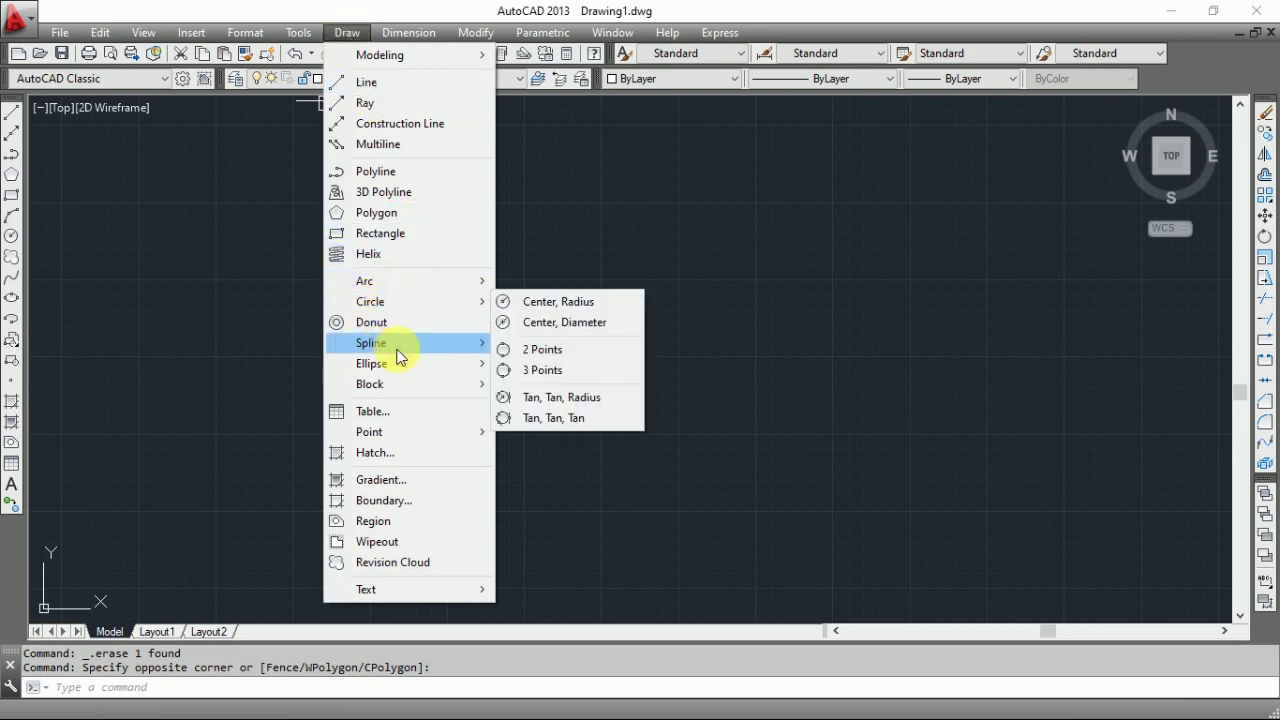
pyautogui.moveTo(406, 302)
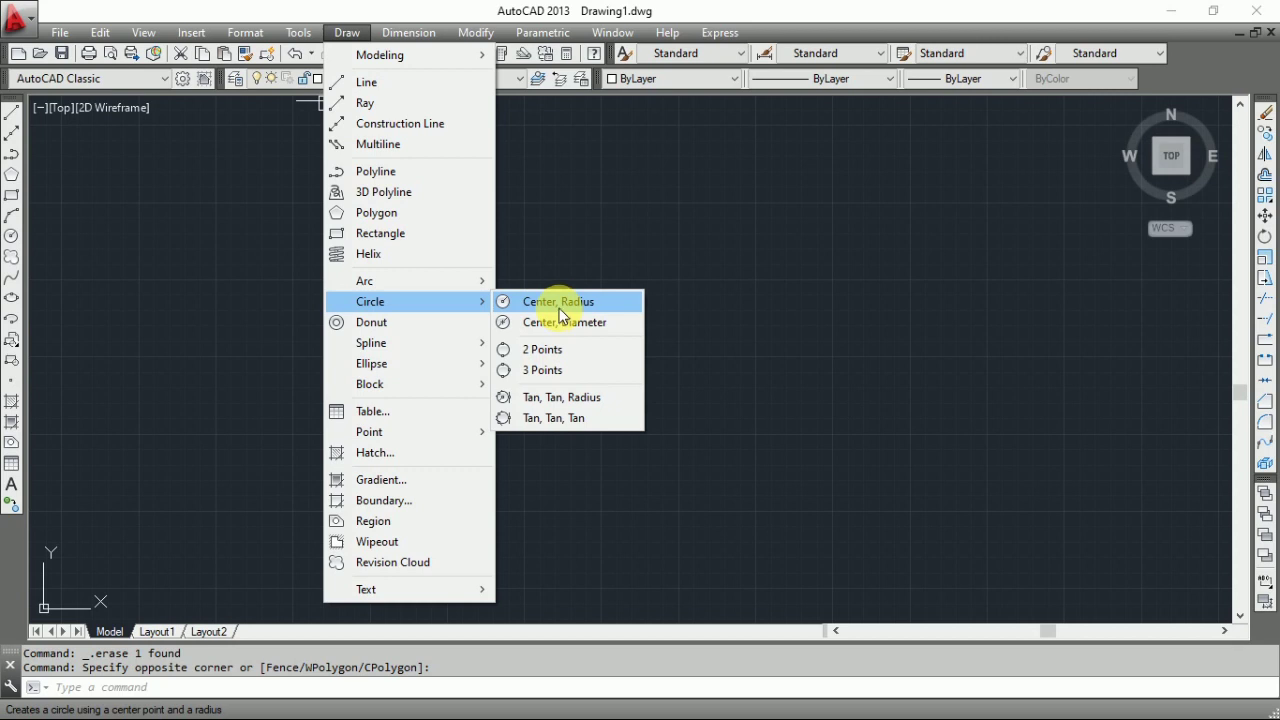
pyautogui.click(558, 303)
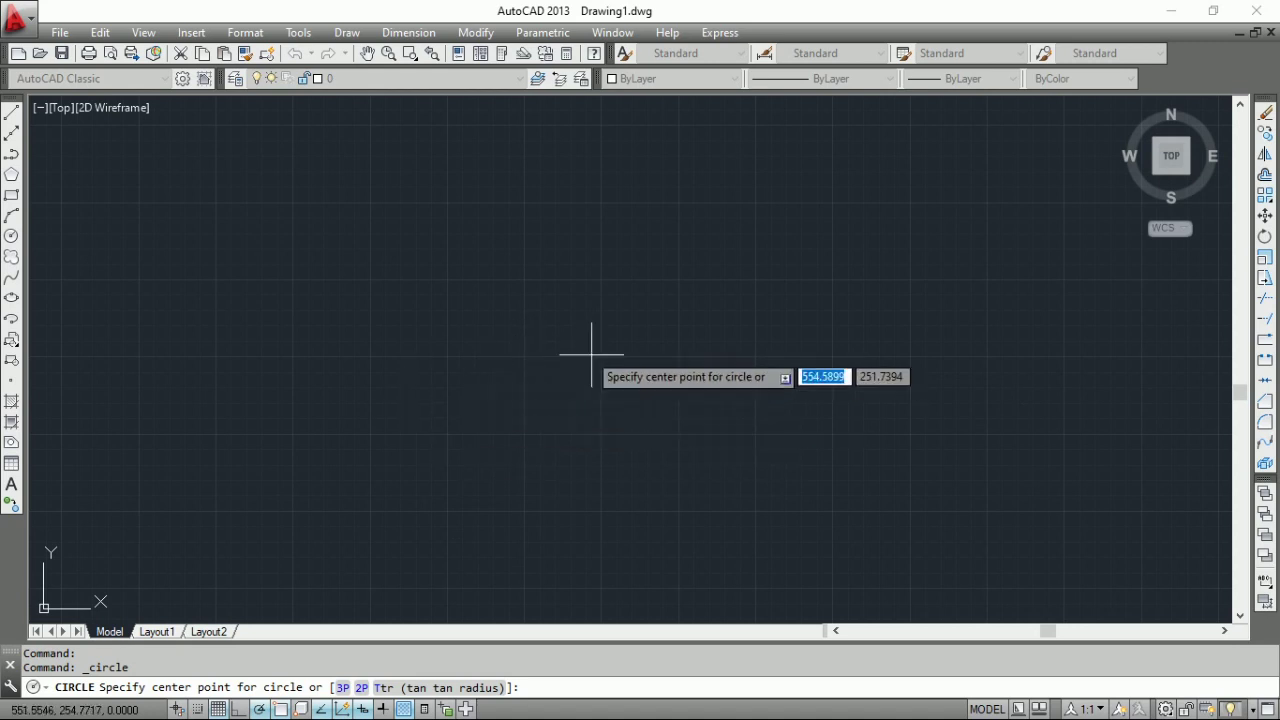
pyautogui.click(527, 365)
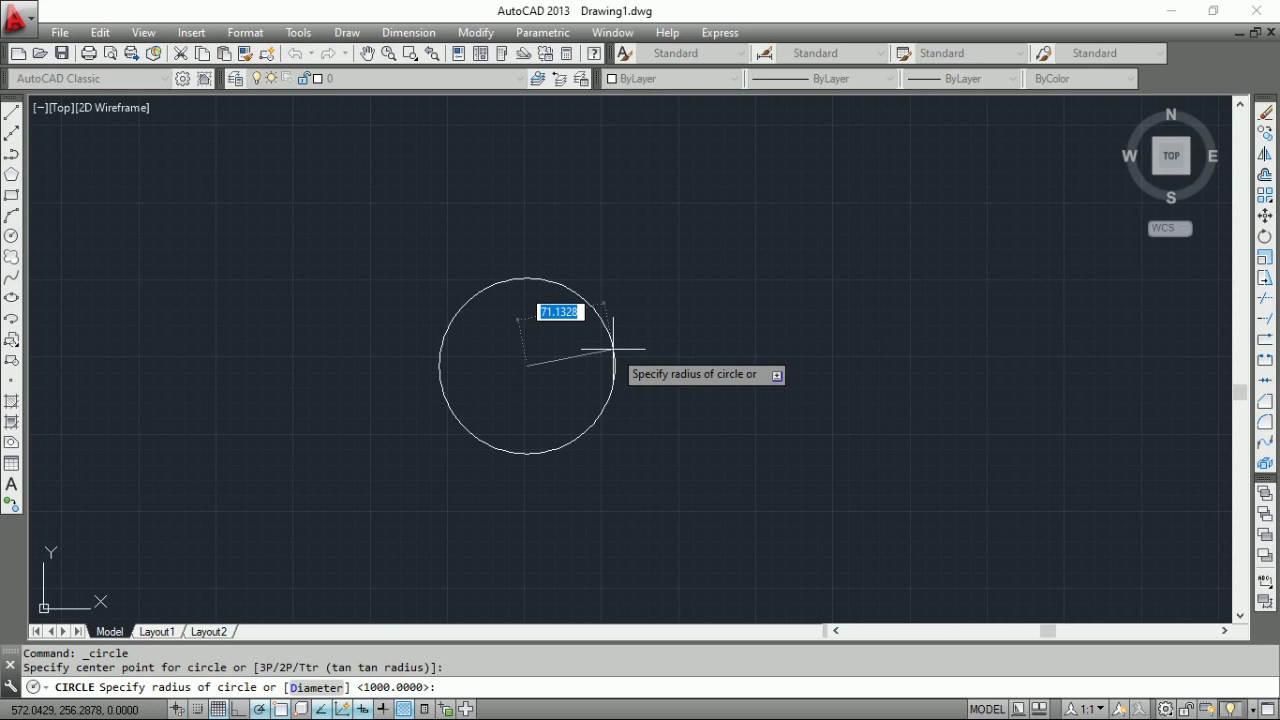
pyautogui.write('R')
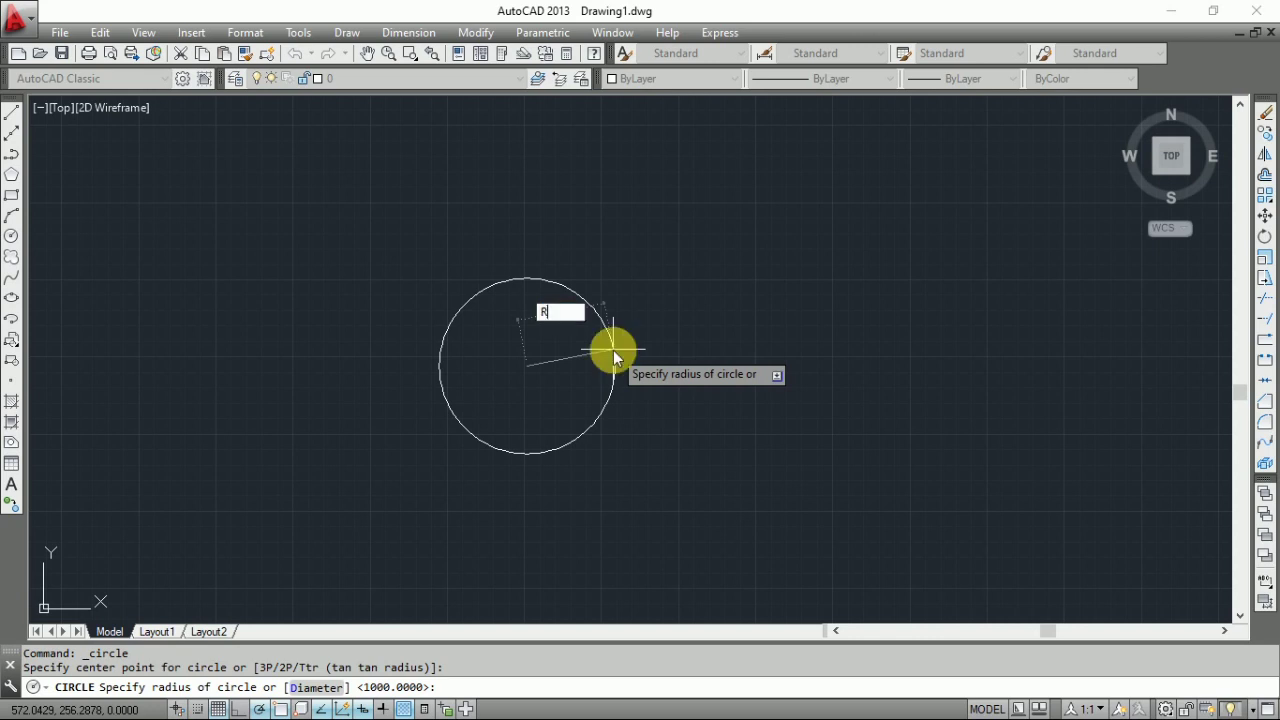
pyautogui.press('Return')
pyautogui.write('20')
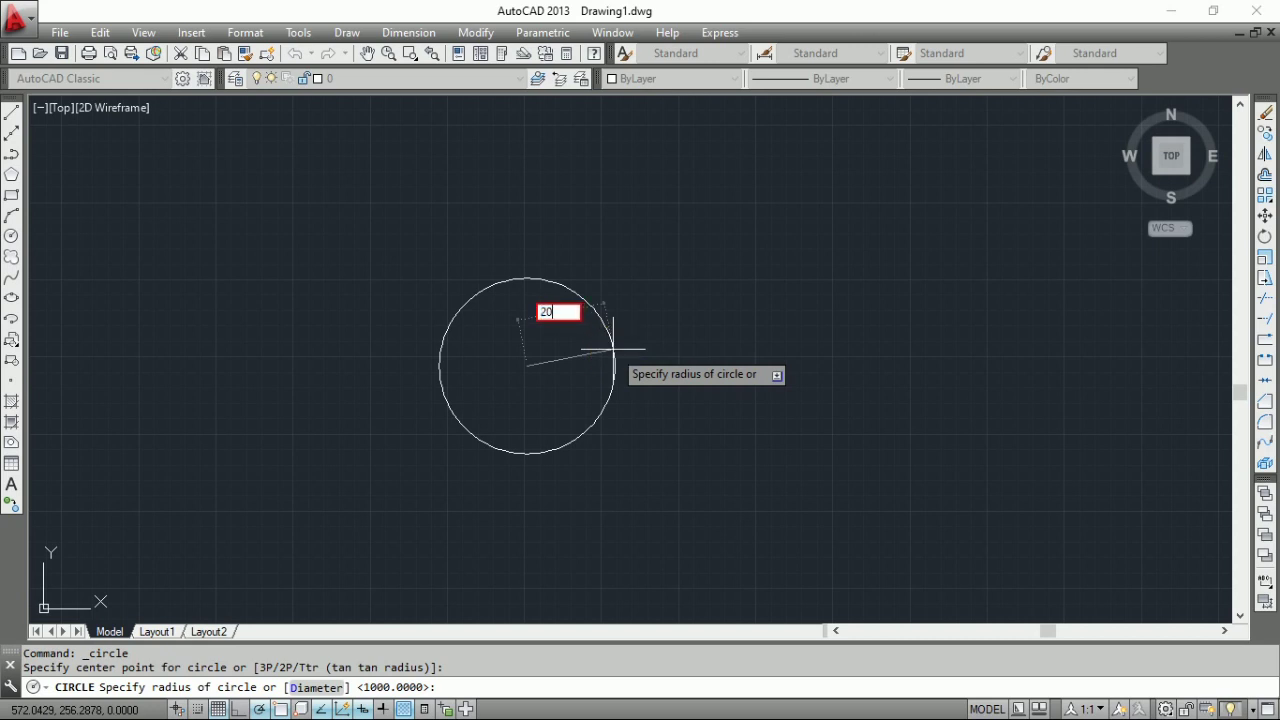
pyautogui.press('Return')
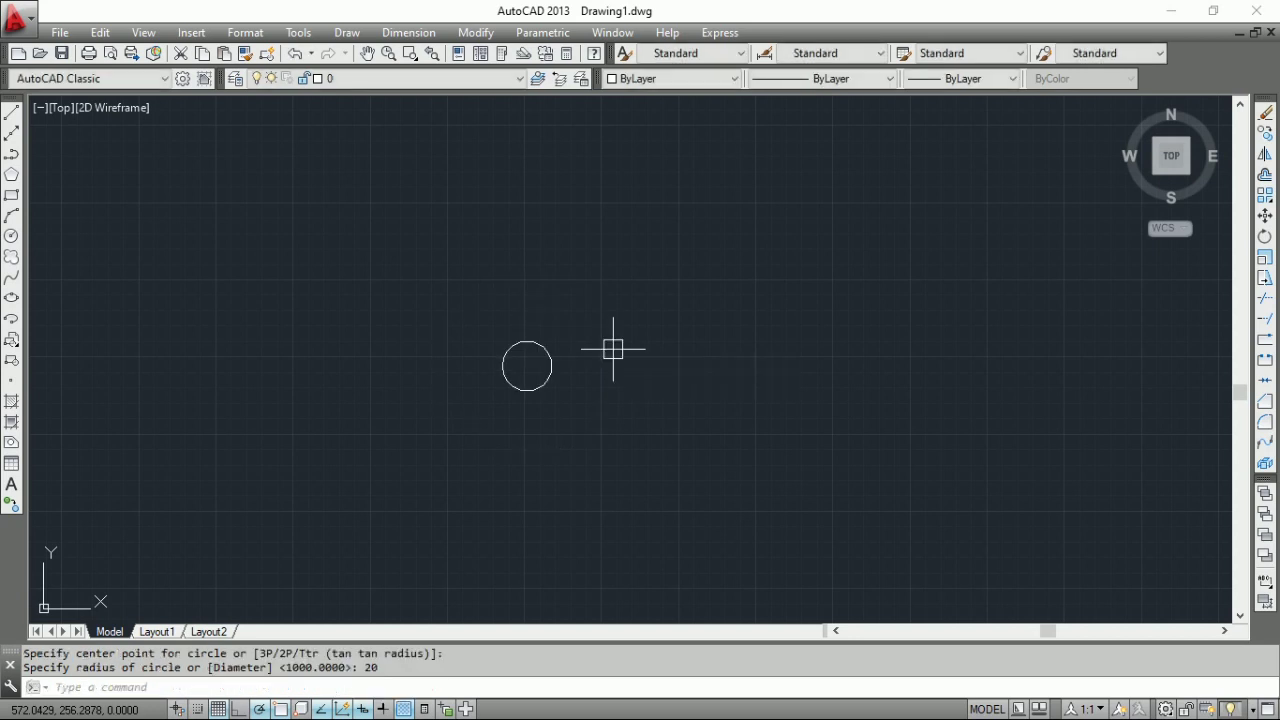
# Step: Add a radius dimension to the circle, placing its text outside, to the upper right of the circle
pyautogui.scroll(4, 530, 364)
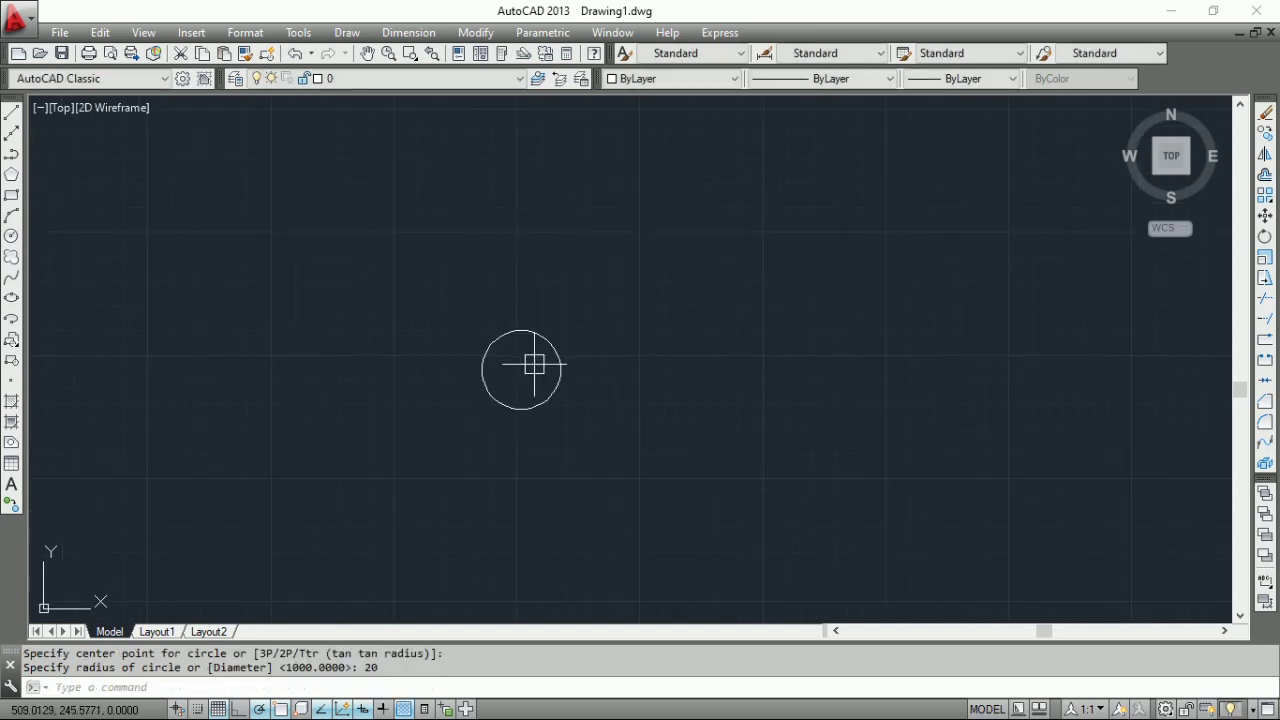
pyautogui.scroll(2, 534, 364)
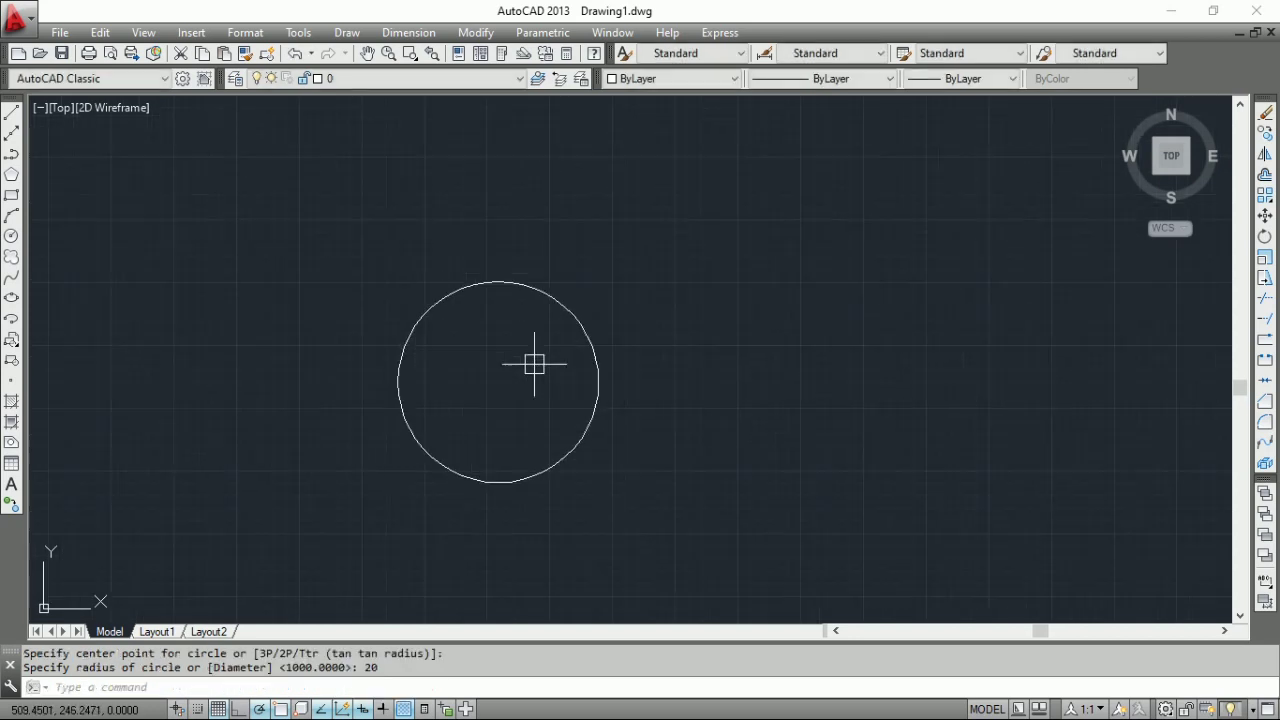
pyautogui.click(415, 34)
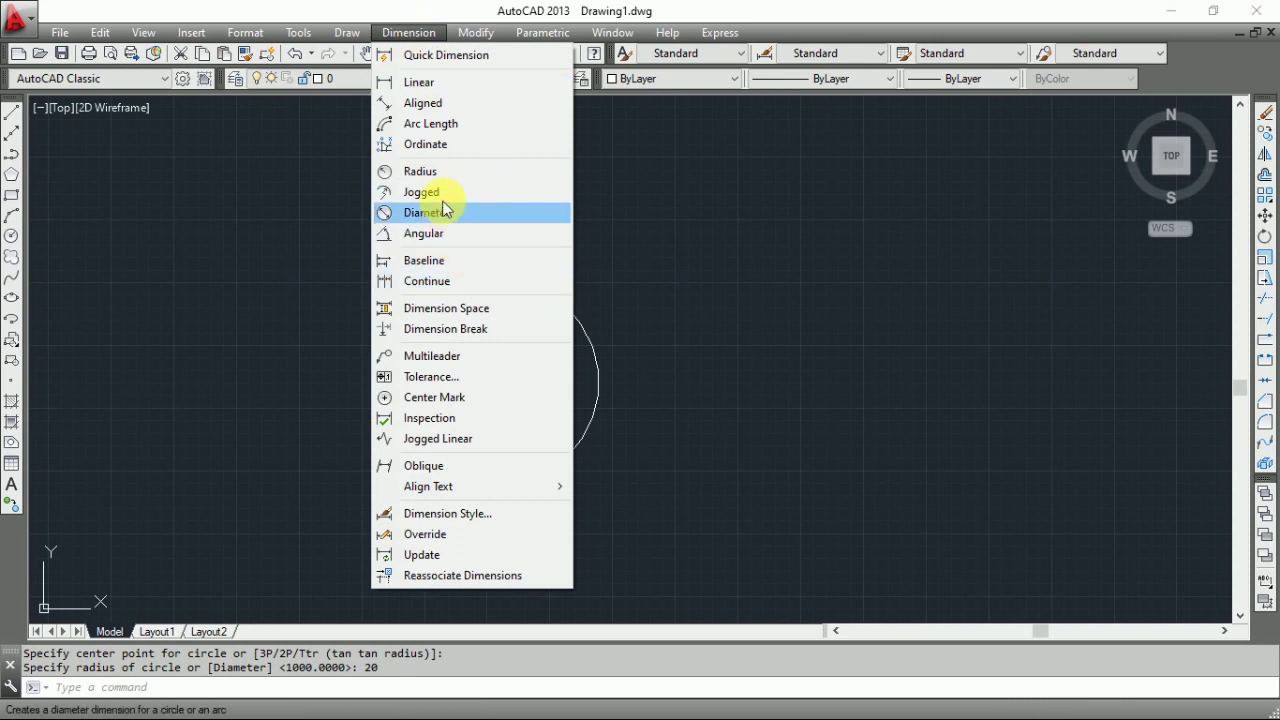
pyautogui.click(448, 176)
pyautogui.click(596, 345)
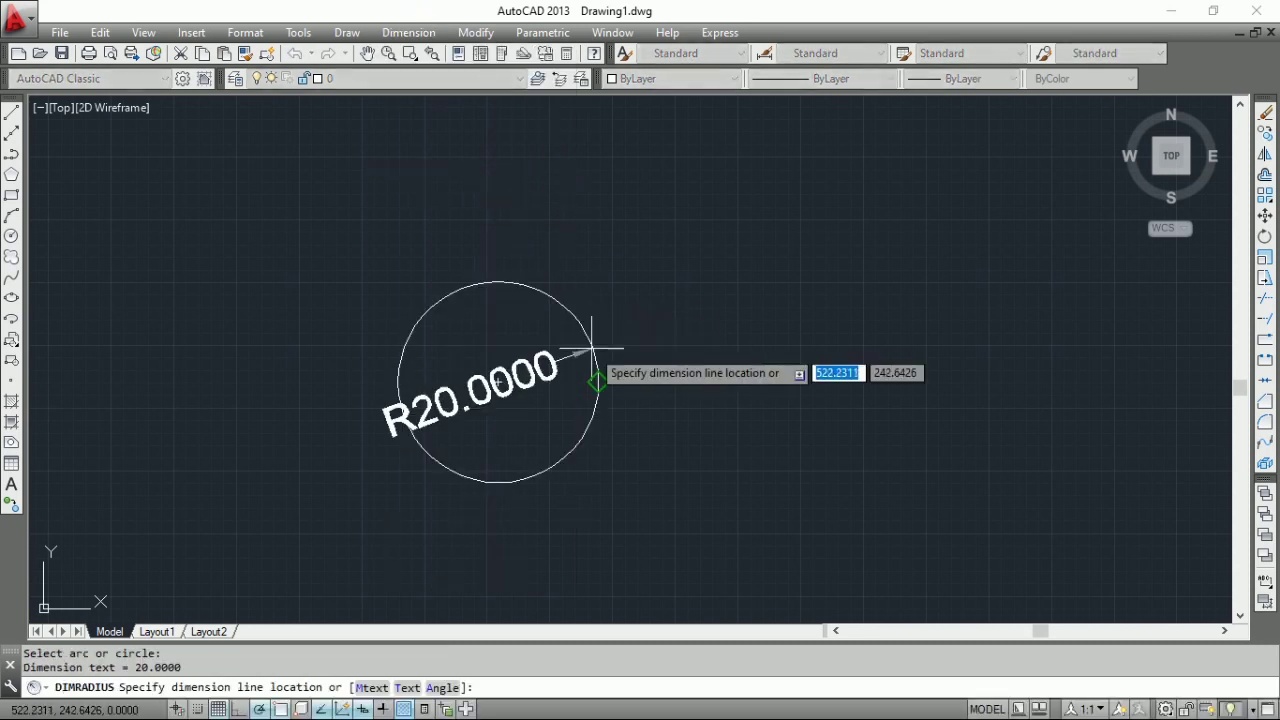
pyautogui.click(699, 325)
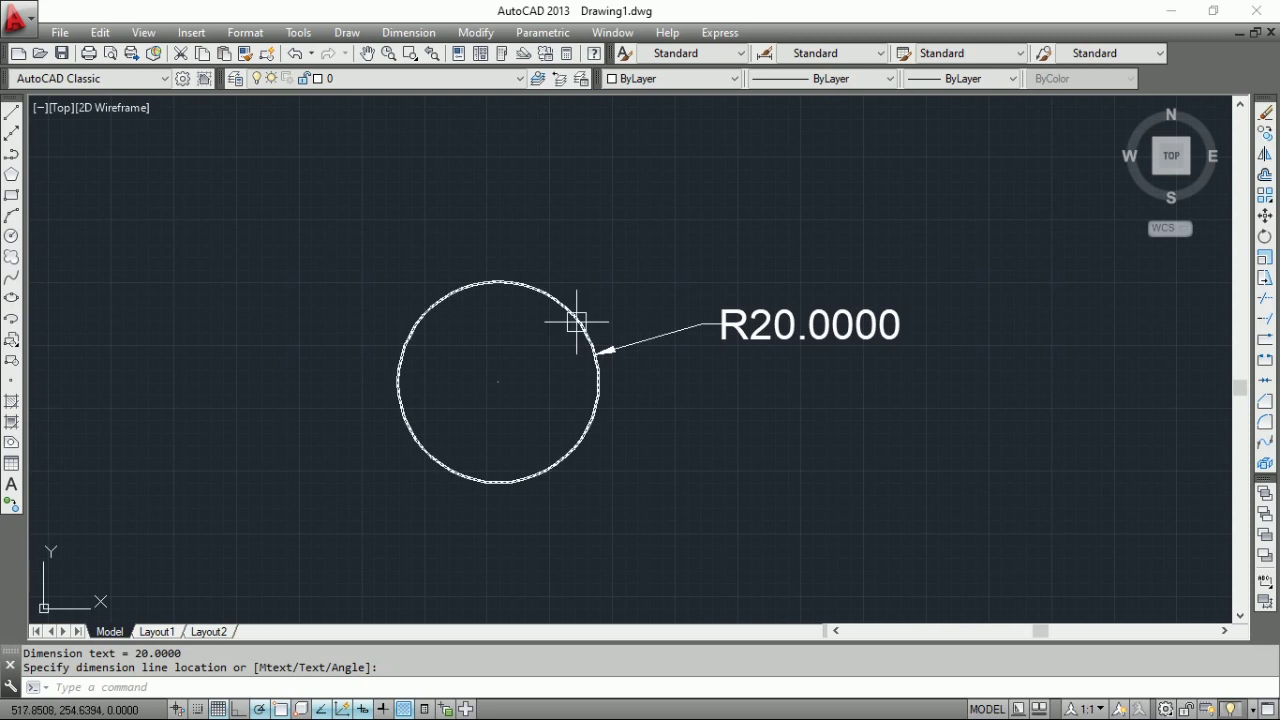
# Step: Draw a second circle by centre and diameter, centred below and to the right of the first, with a diameter of 200
pyautogui.scroll(-5, 757, 340)
pyautogui.scroll(3, 749, 309)
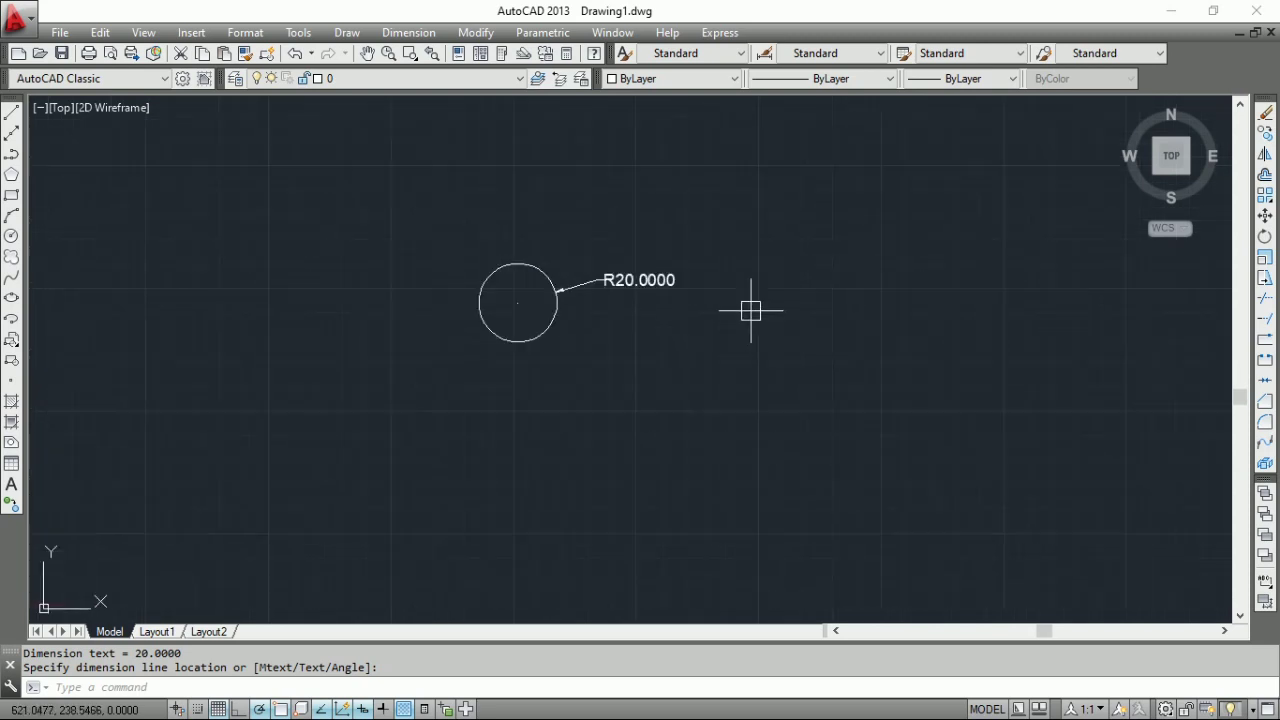
pyautogui.click(347, 32)
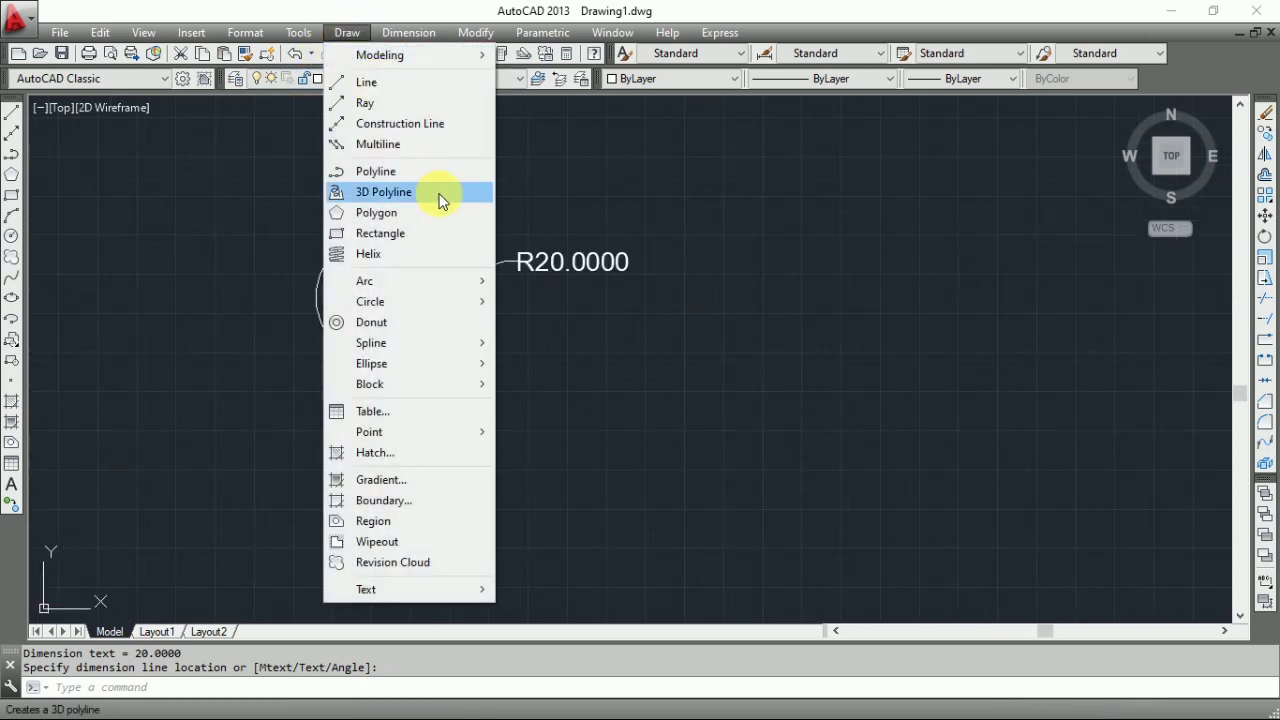
pyautogui.moveTo(464, 308)
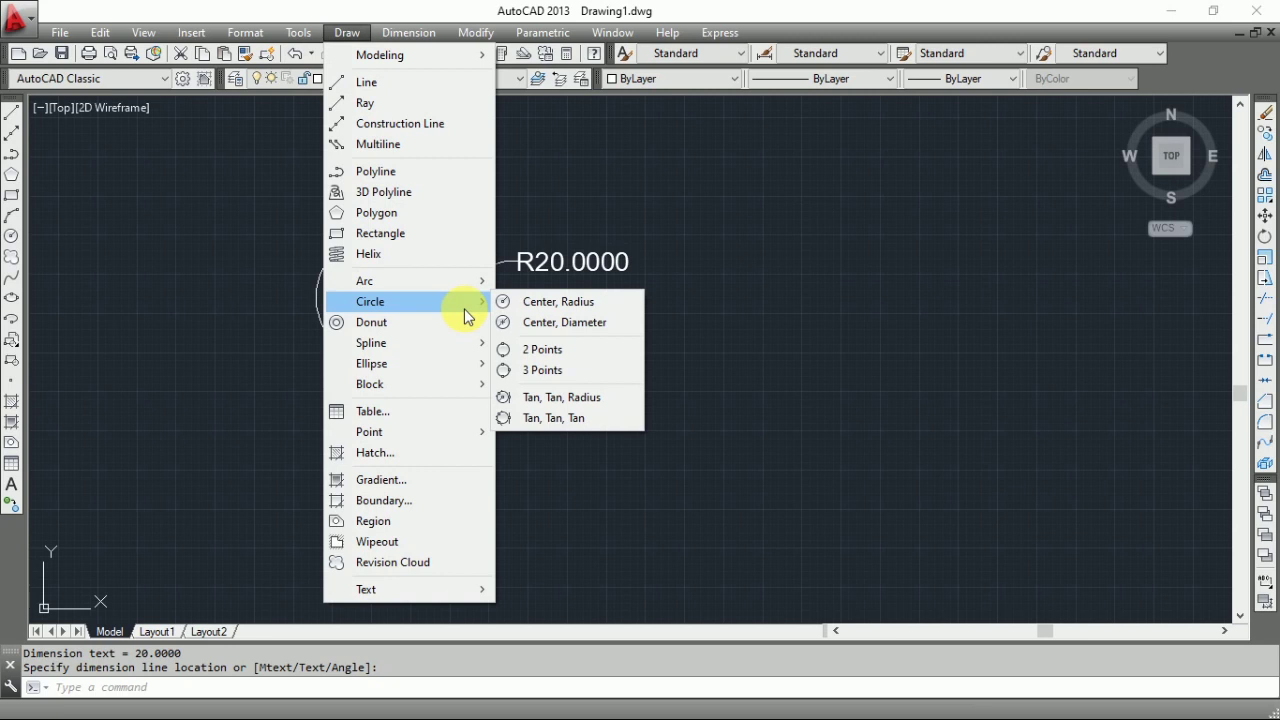
pyautogui.click(539, 328)
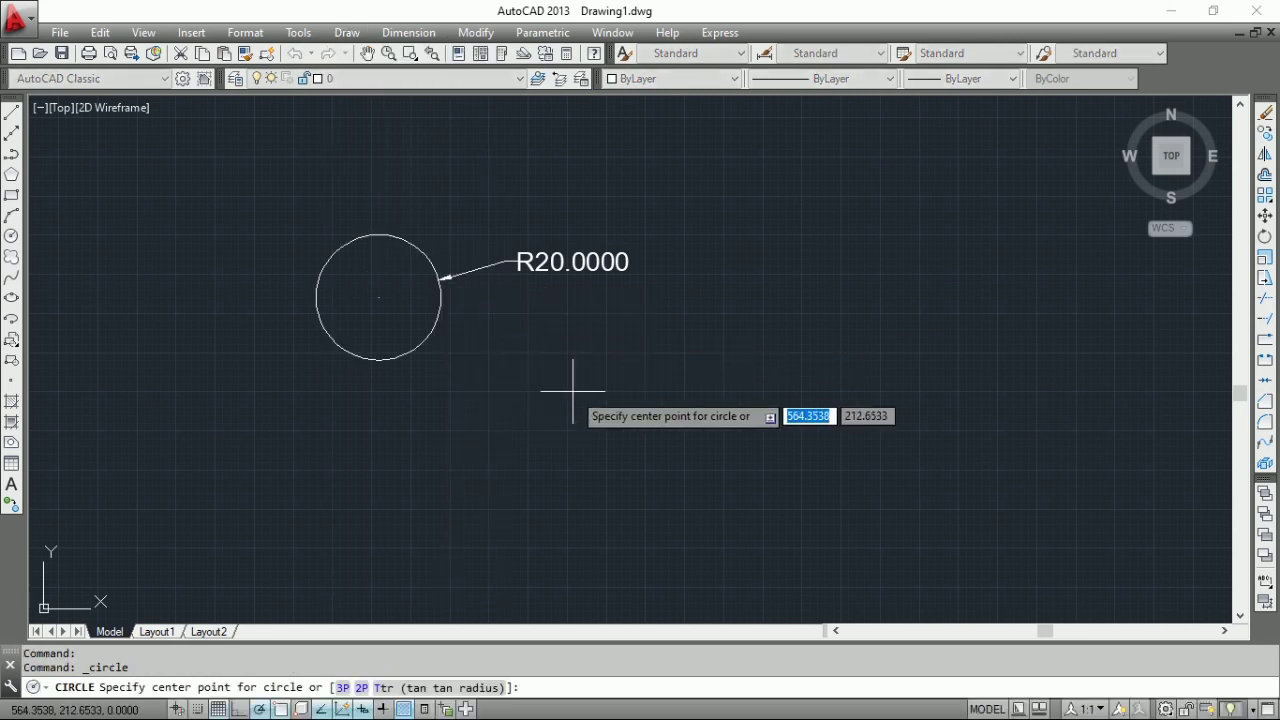
pyautogui.click(616, 466)
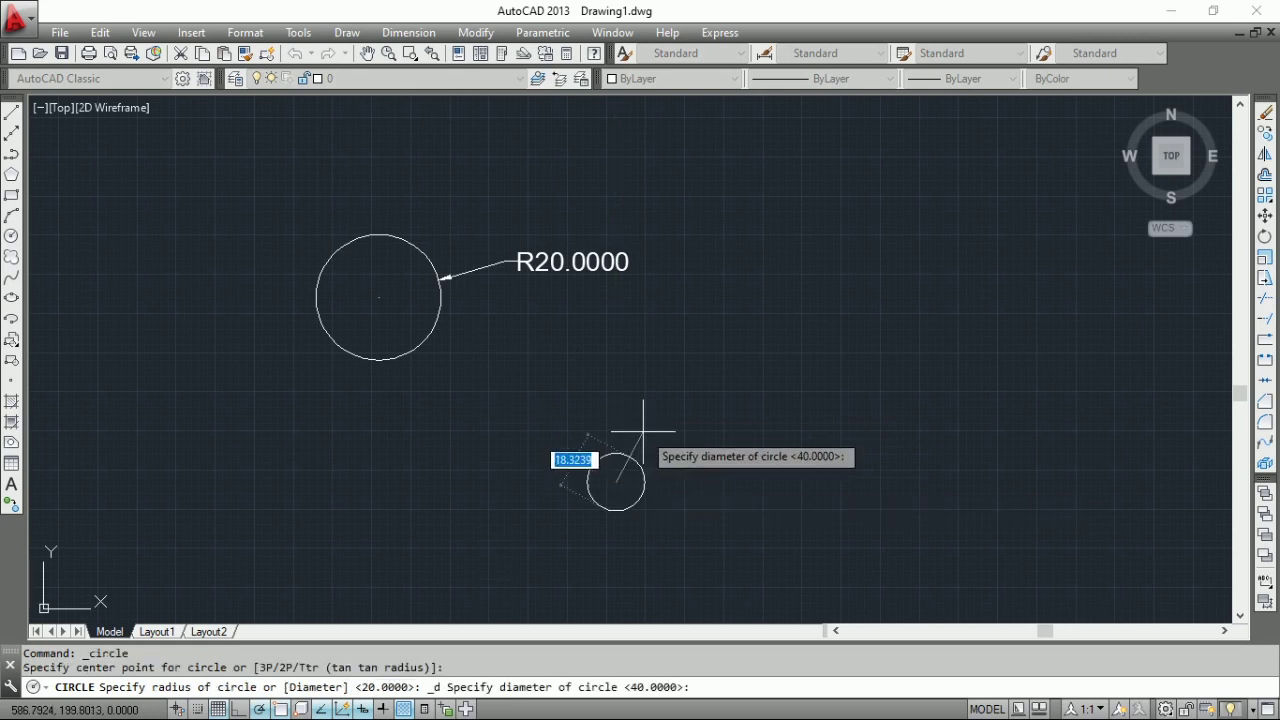
pyautogui.write('D')
pyautogui.press('Return')
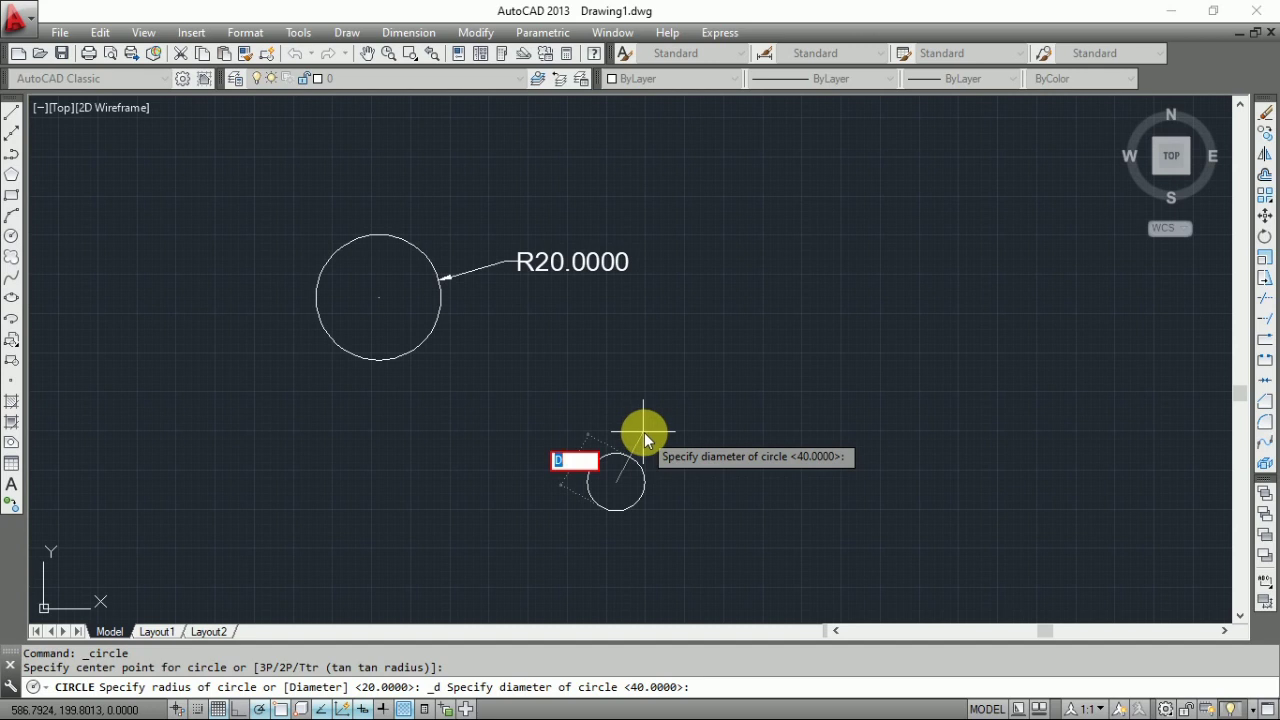
pyautogui.write('200')
pyautogui.press('Return')
# Step: Add a diameter dimension to the large circle, placing its text outside, to the upper right of the circle
pyautogui.scroll(-5, 610, 268)
pyautogui.scroll(4, 650, 265)
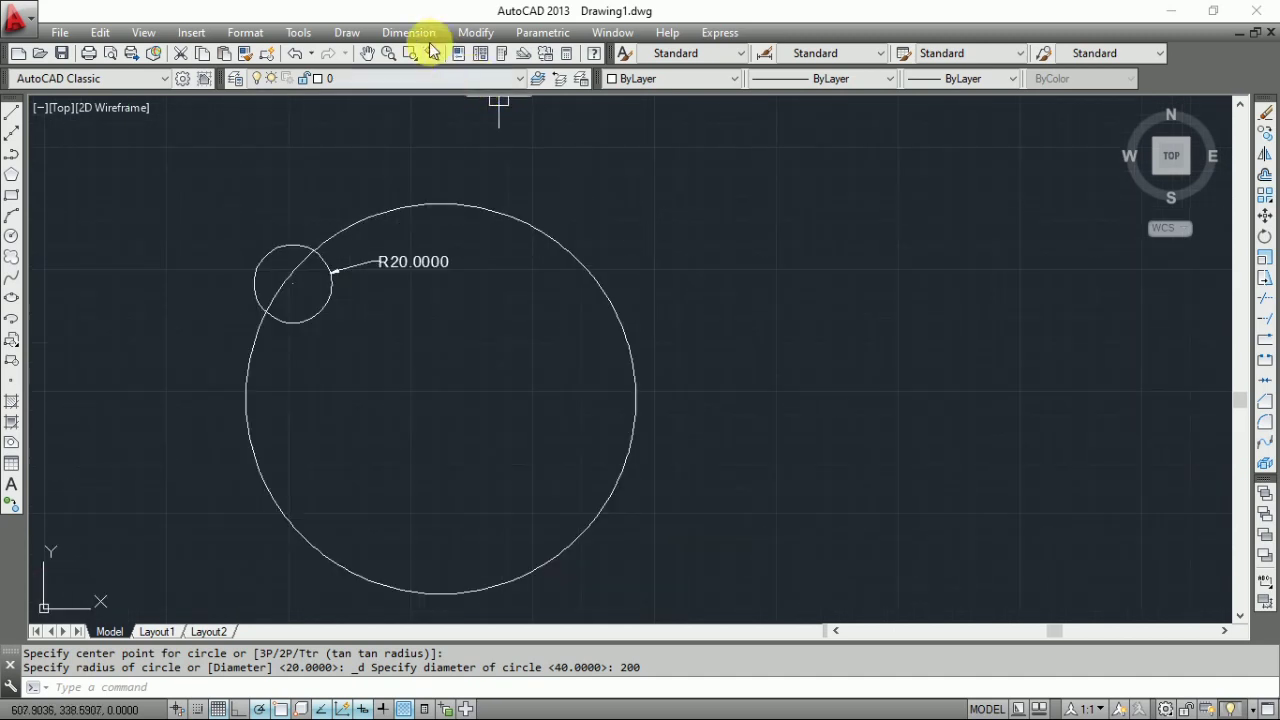
pyautogui.click(418, 36)
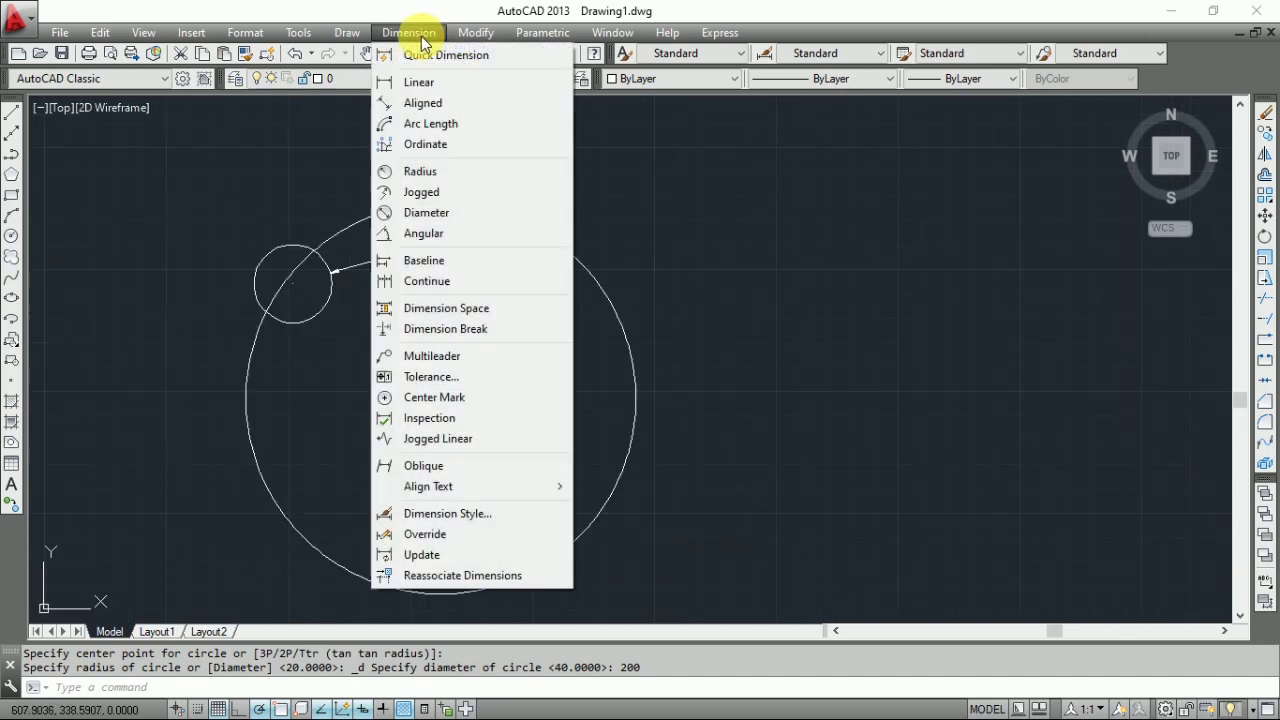
pyautogui.click(466, 212)
pyautogui.click(608, 308)
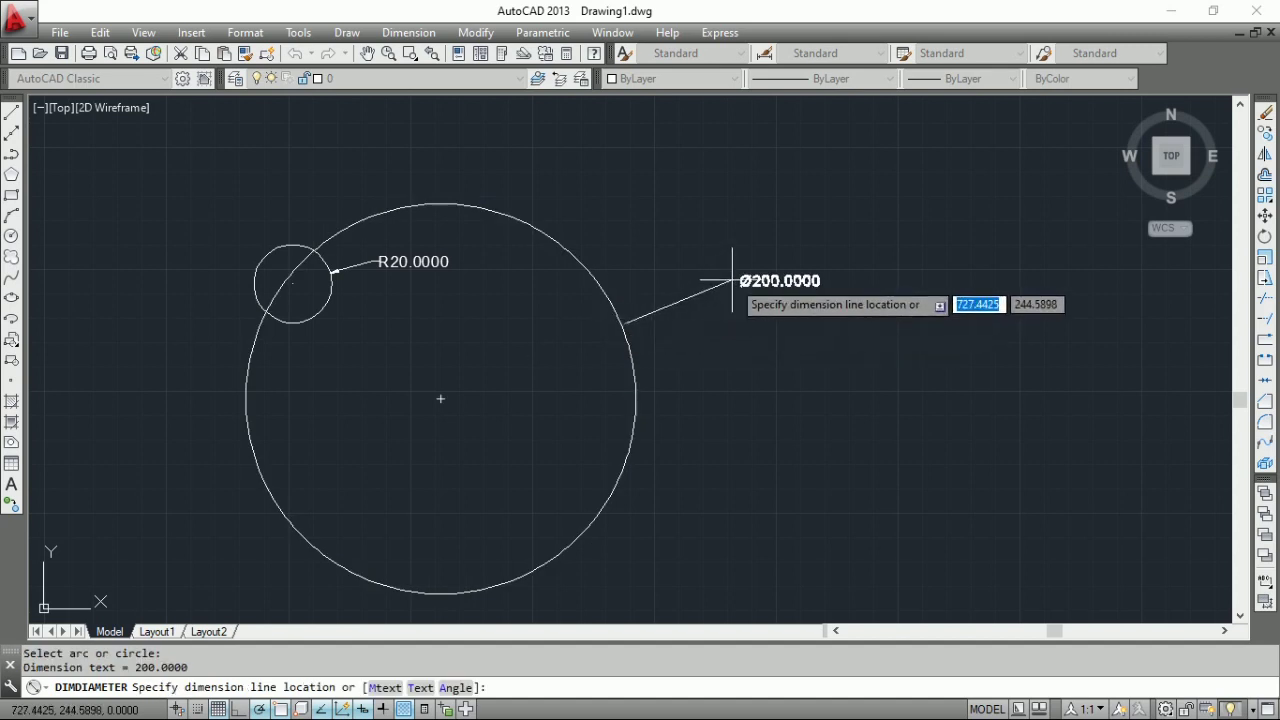
pyautogui.scroll(-3, 654, 251)
pyautogui.scroll(3, 654, 257)
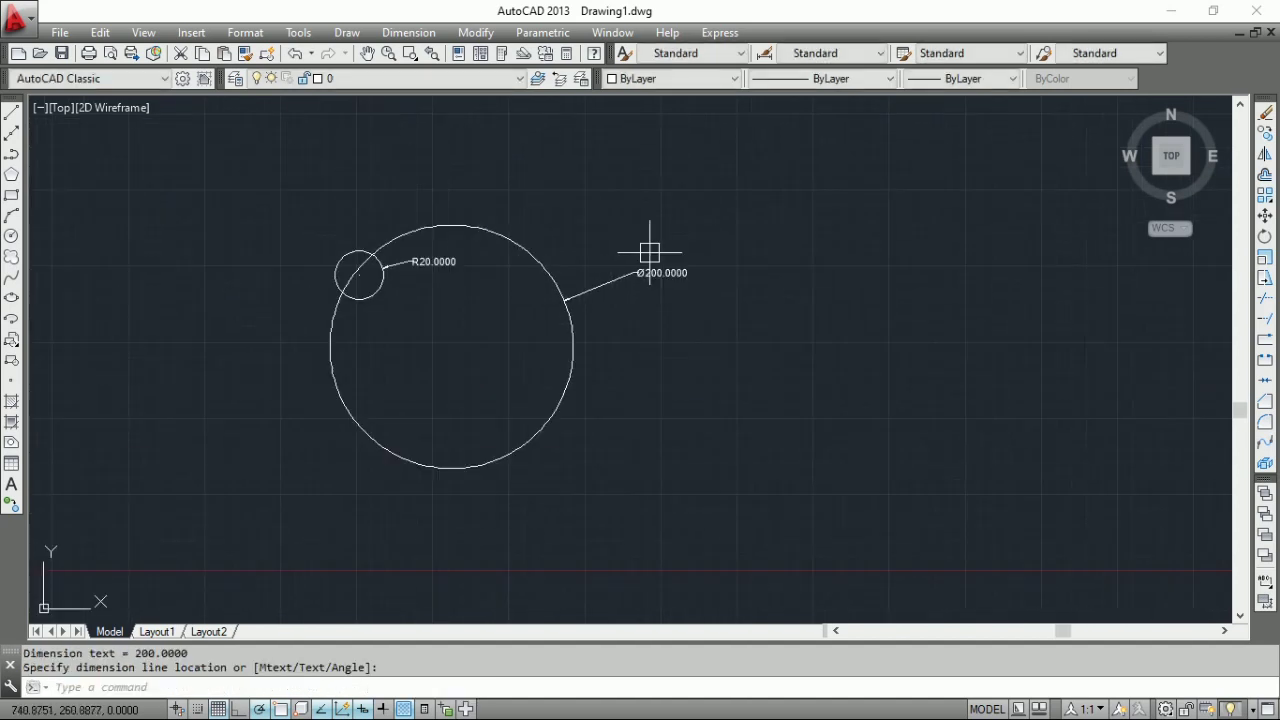
pyautogui.click(347, 32)
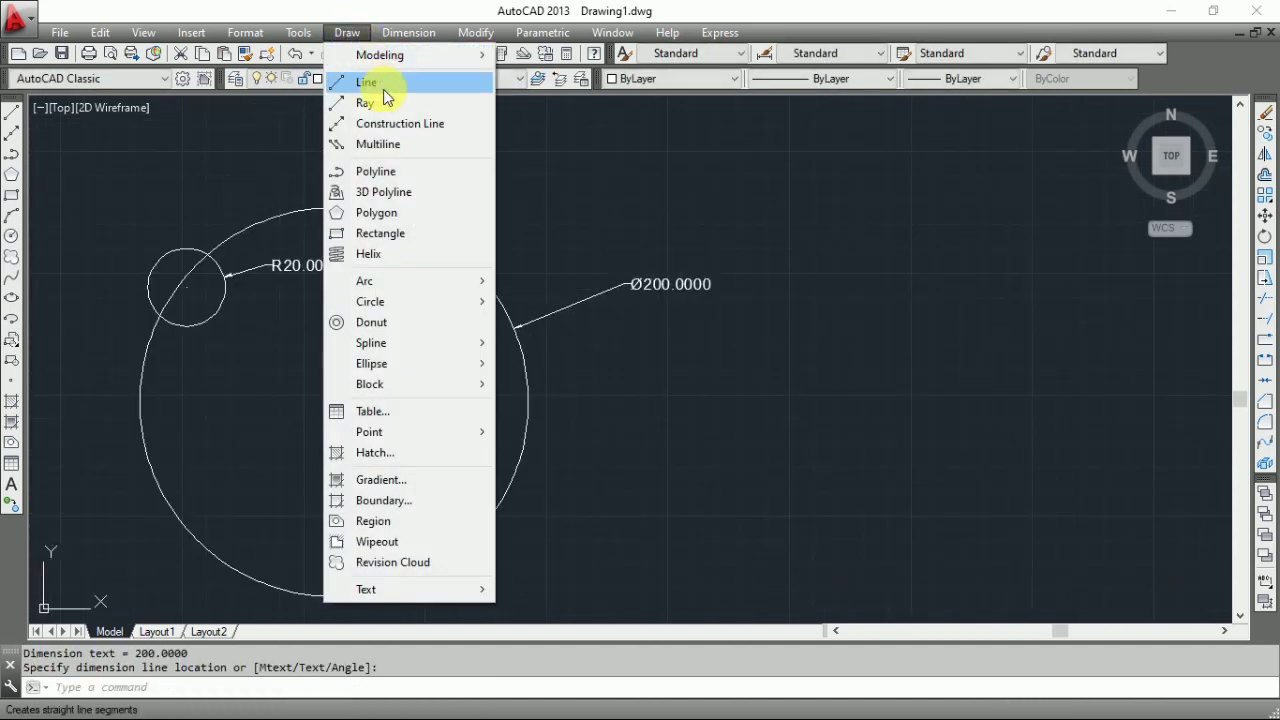
pyautogui.moveTo(451, 305)
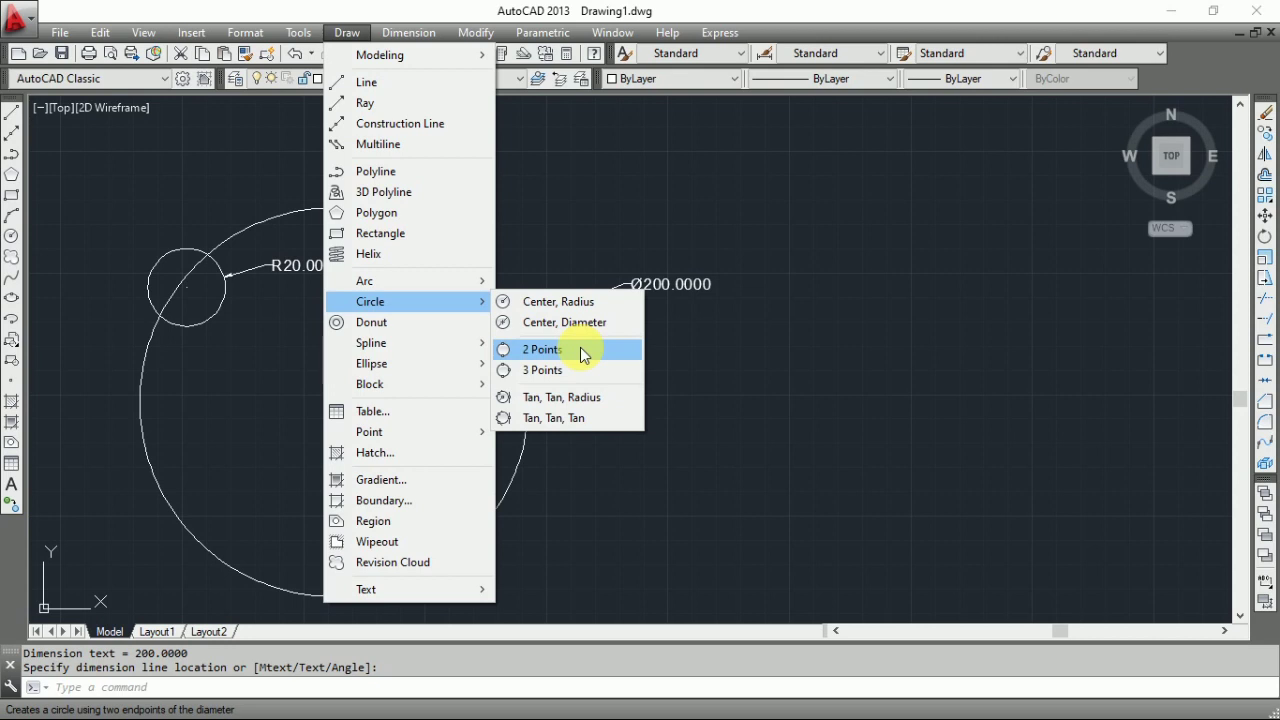
pyautogui.press('Escape')
pyautogui.press('Escape')
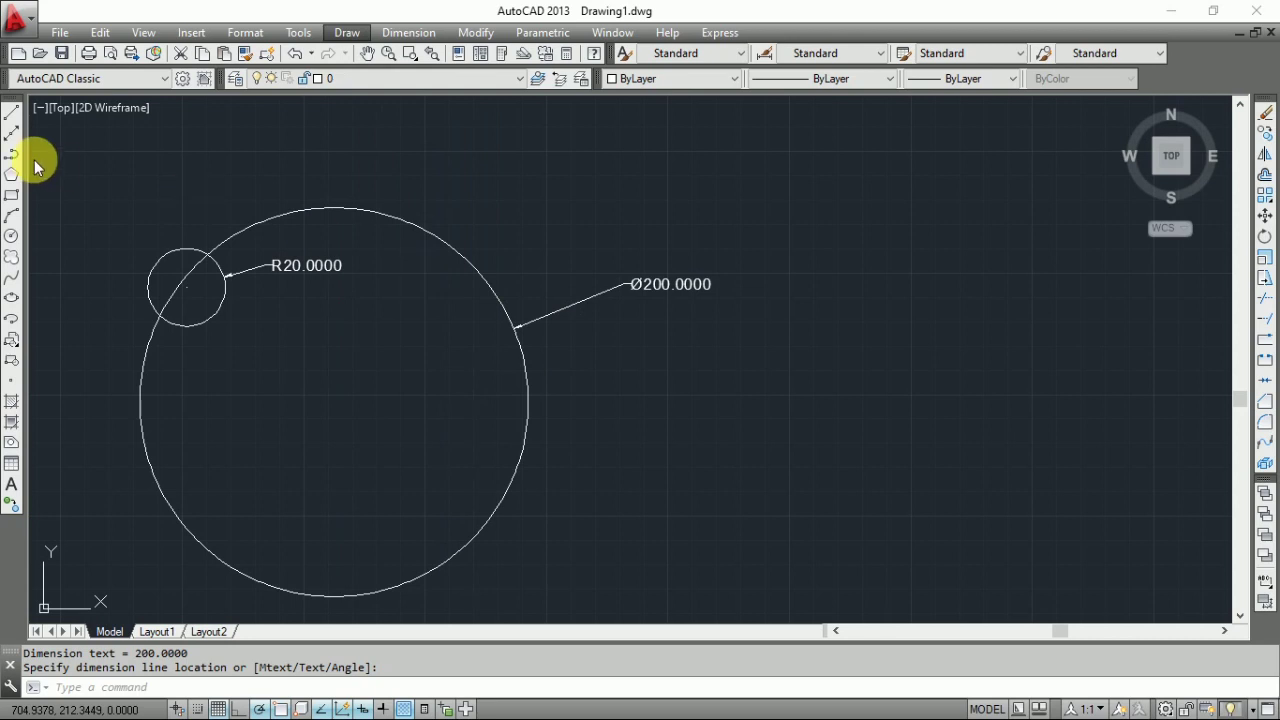
# Step: Draw a single vertical line in the empty area to the right of the large circle and its diameter dimension
pyautogui.click(12, 115)
pyautogui.click(834, 268)
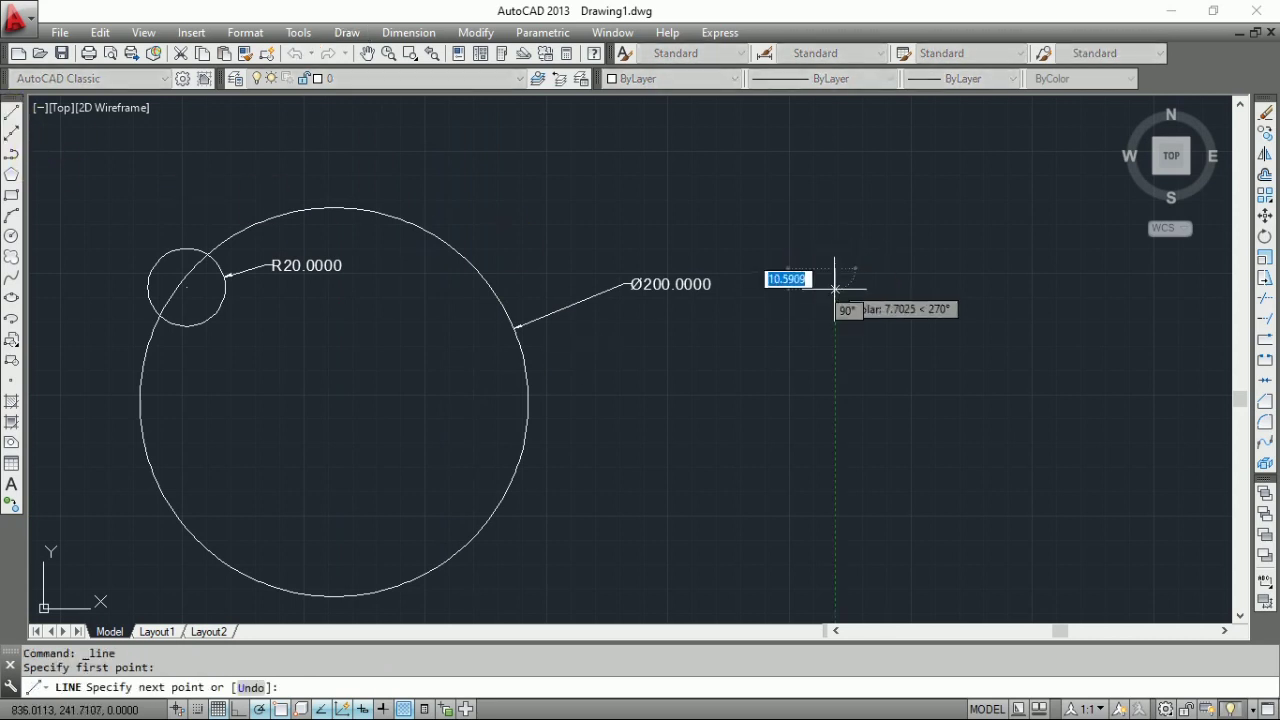
pyautogui.click(835, 492)
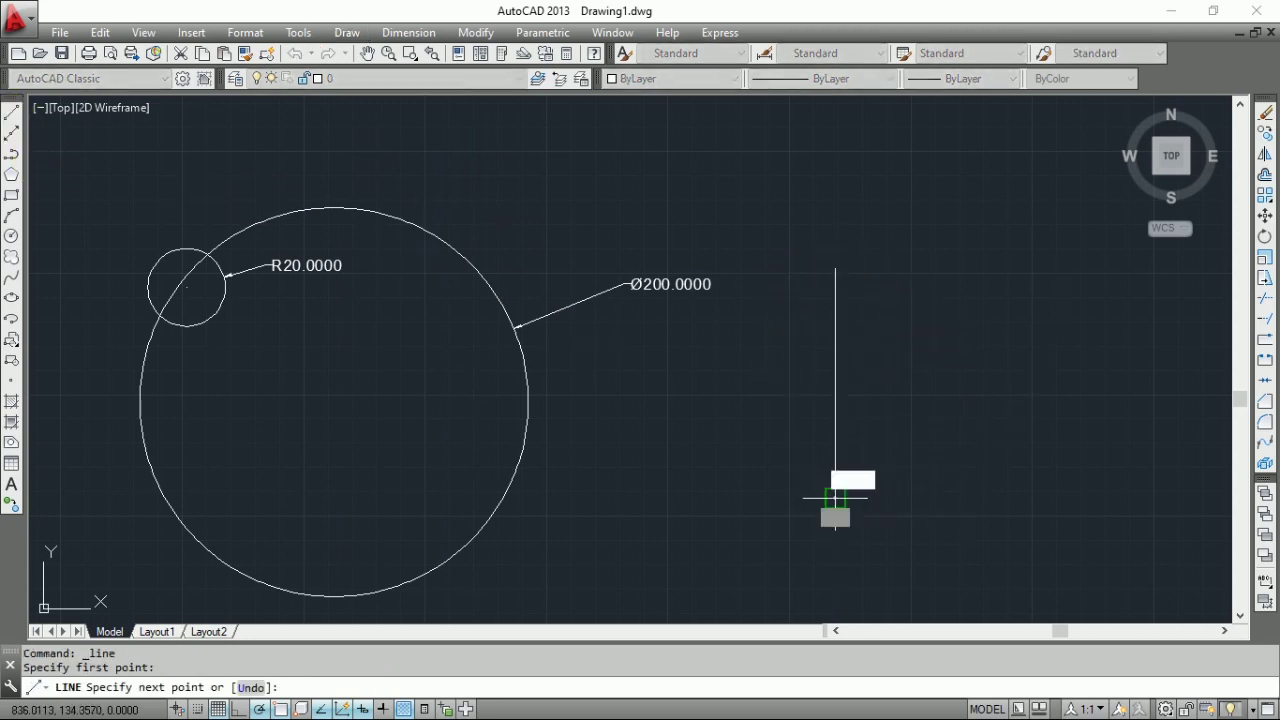
pyautogui.rightClick(829, 499)
pyautogui.click(879, 511)
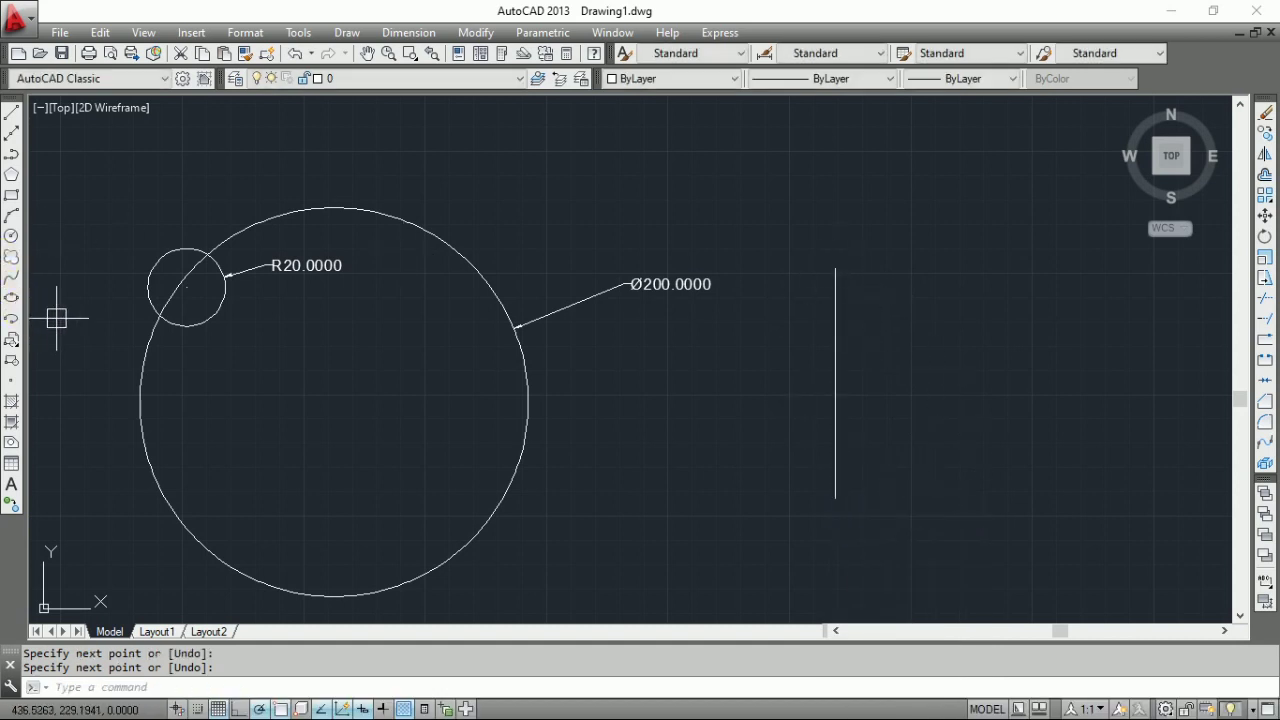
pyautogui.click(15, 236)
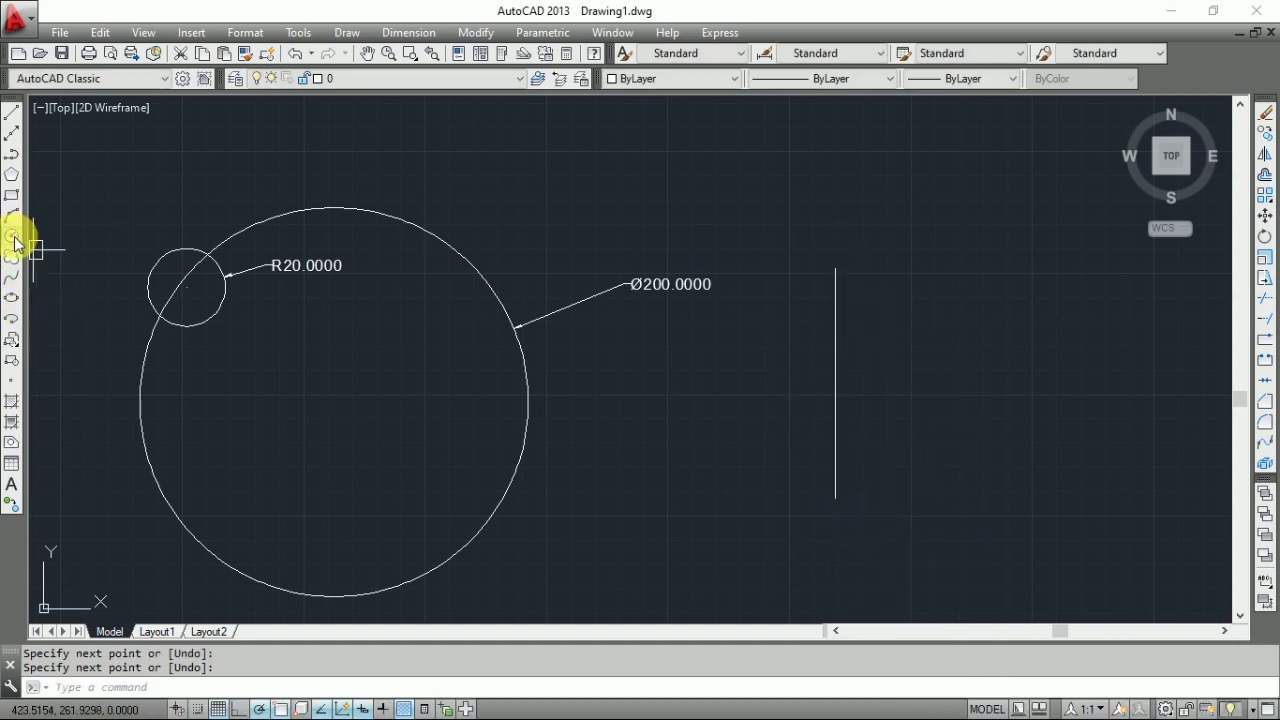
pyautogui.click(835, 385)
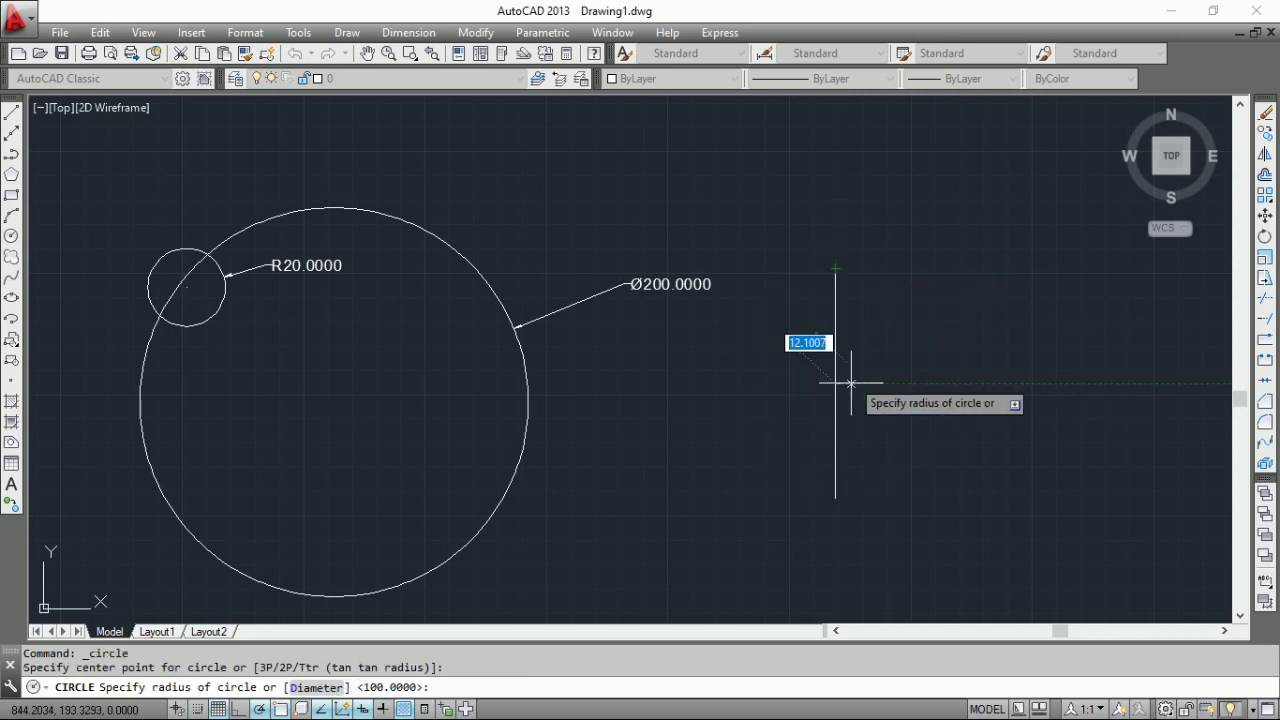
pyautogui.press('Escape')
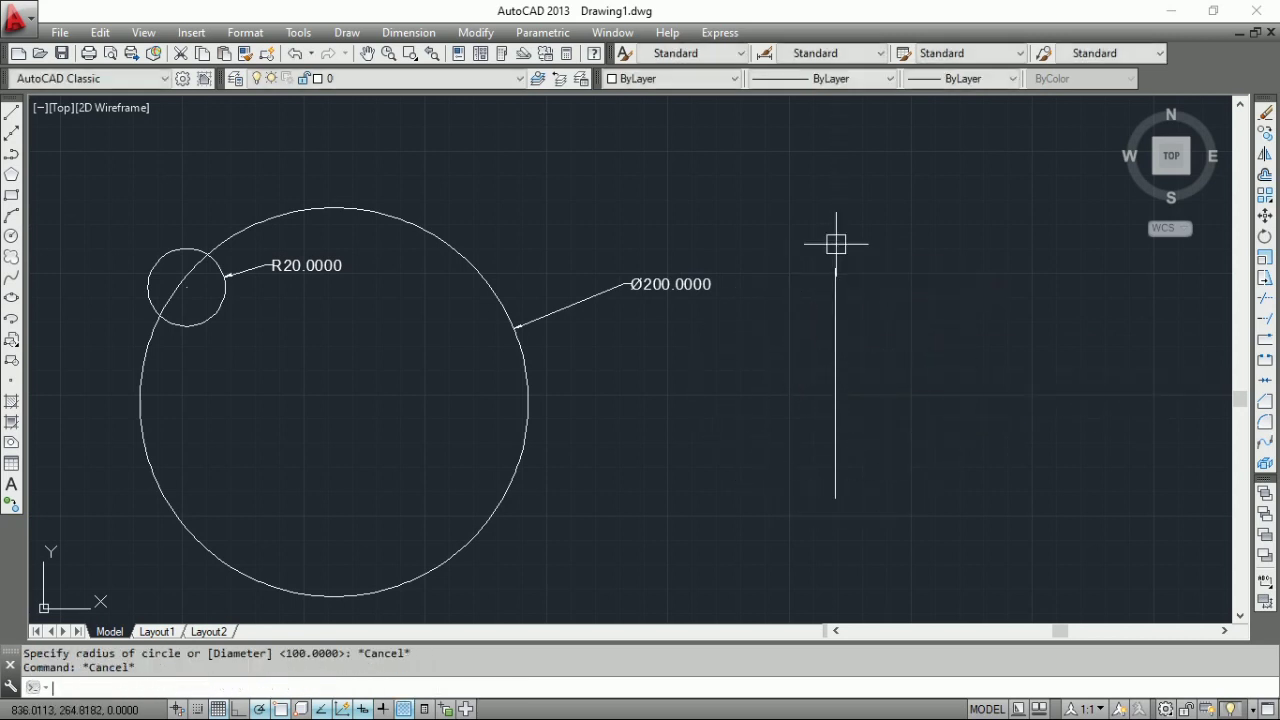
# Step: Try to draw a two-point circle whose diameter starts at the vertical line's lower endpoint
pyautogui.click(340, 33)
pyautogui.moveTo(448, 280)
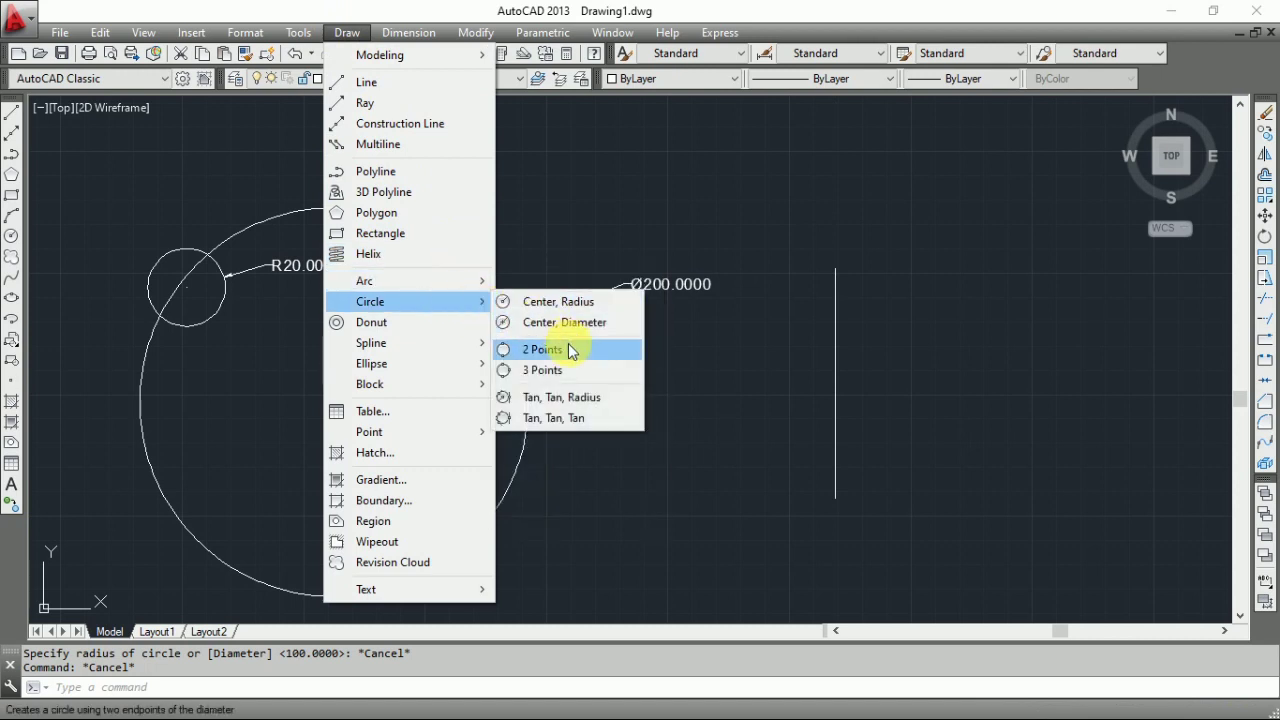
pyautogui.click(568, 347)
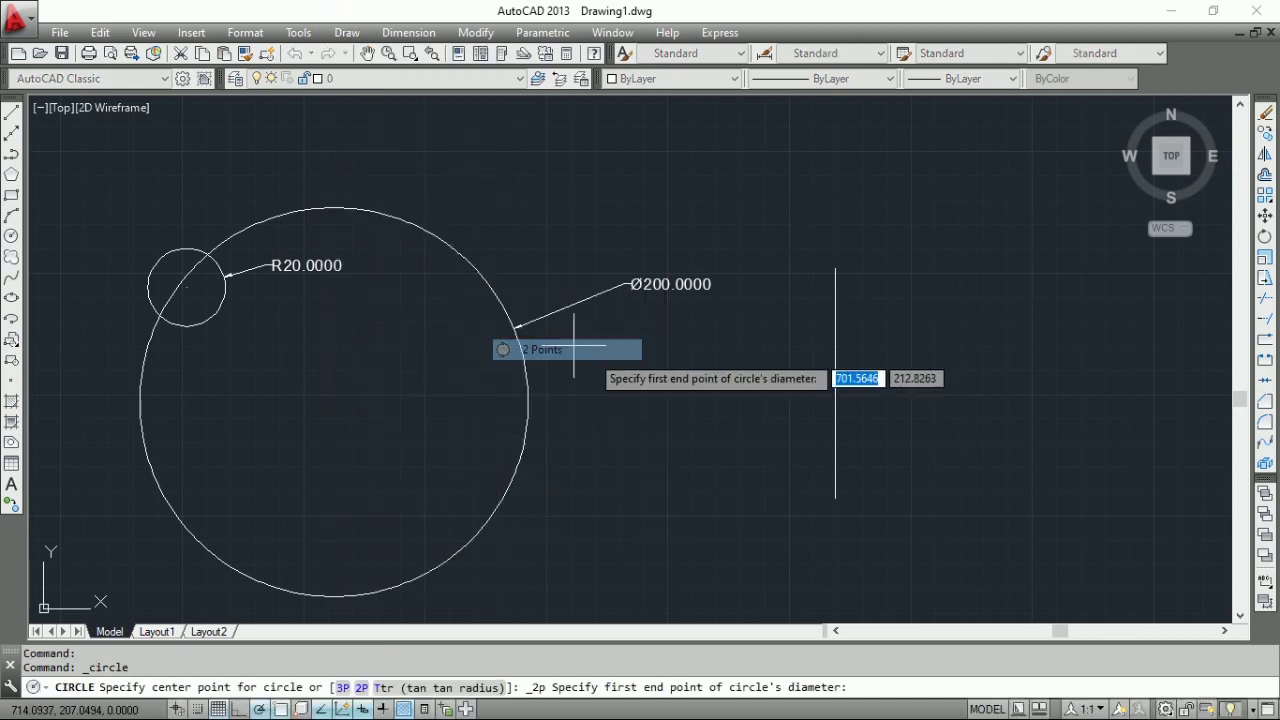
pyautogui.click(835, 497)
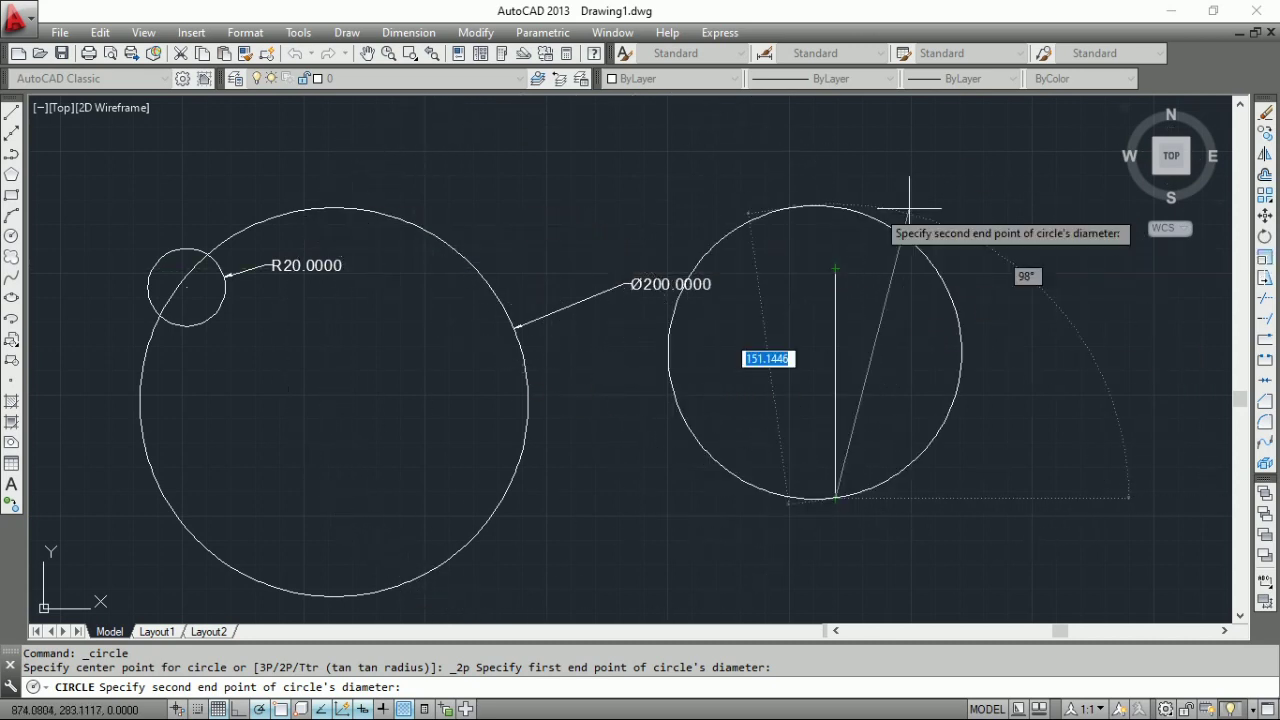
pyautogui.press('Escape')
pyautogui.press('Escape')
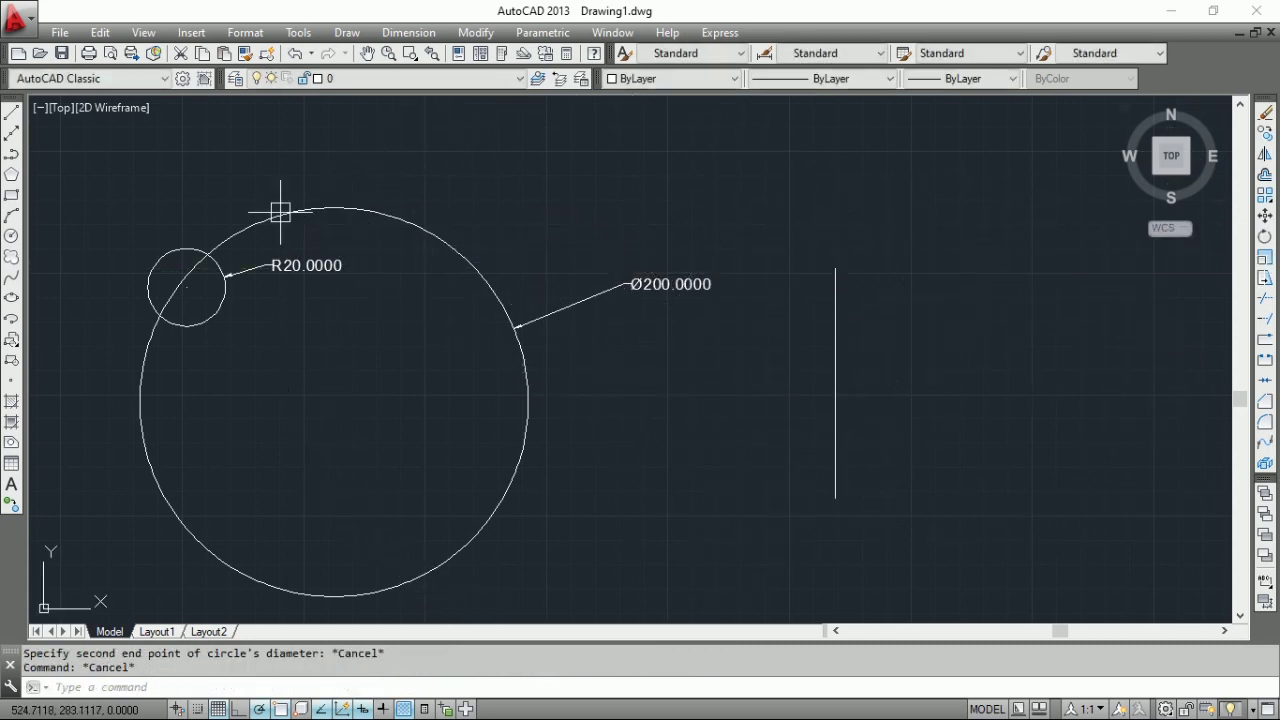
# Step: Draw a slanted line from the vertical line's lower endpoint up to the right, ending about level with the vertical line's top
pyautogui.click(11, 113)
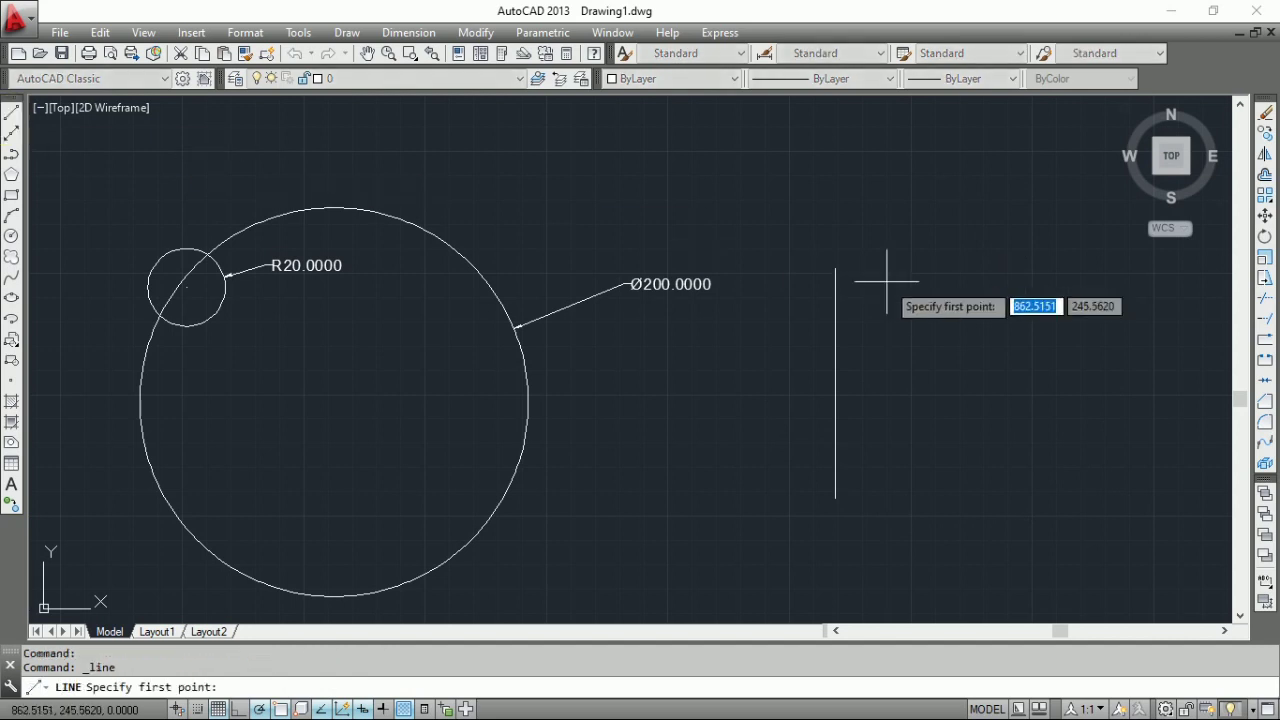
pyautogui.click(835, 497)
pyautogui.rightClick(1036, 264)
pyautogui.click(1045, 274)
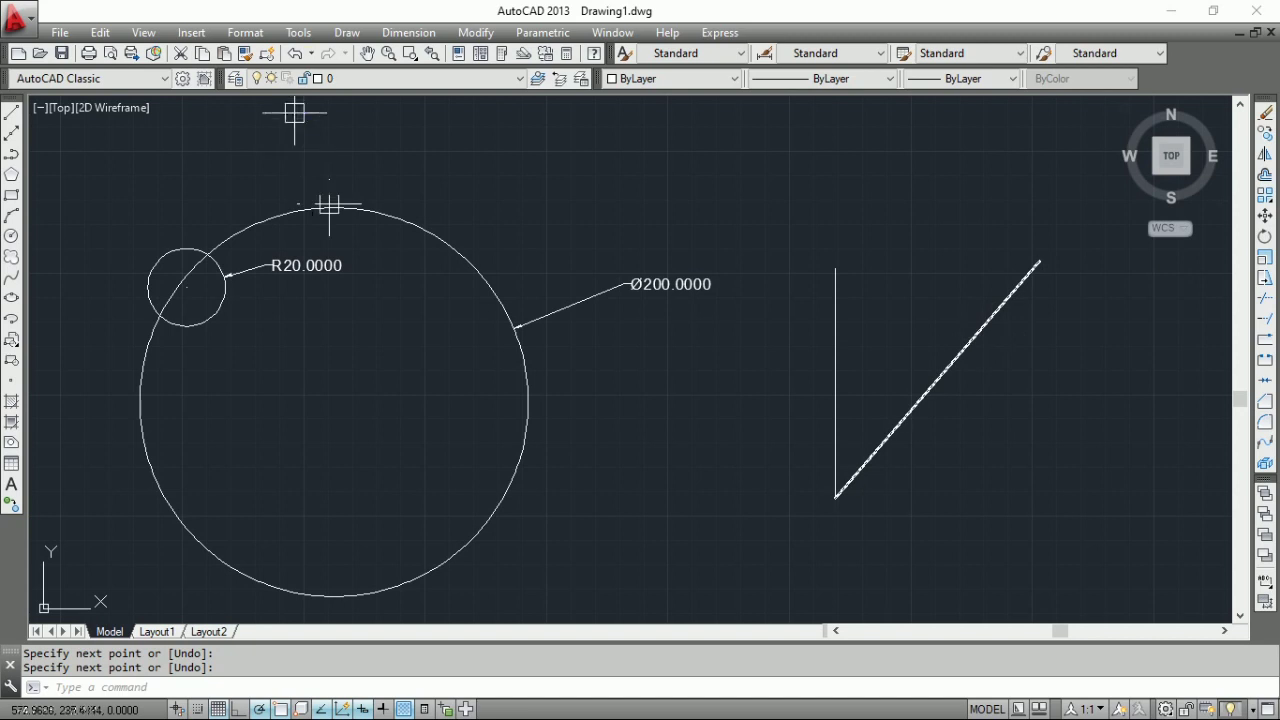
# Step: Draw a two-point circle using the slanted line's lower and upper endpoints as the ends of its diameter
pyautogui.click(404, 33)
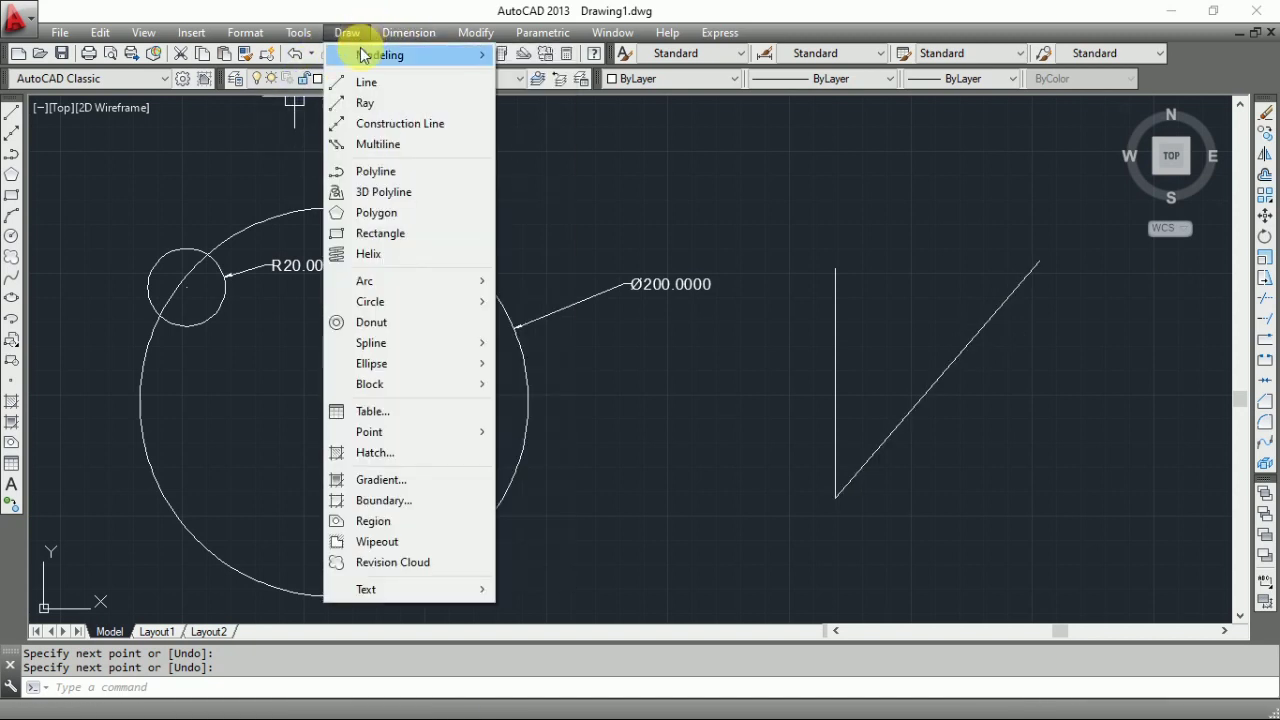
pyautogui.moveTo(445, 300)
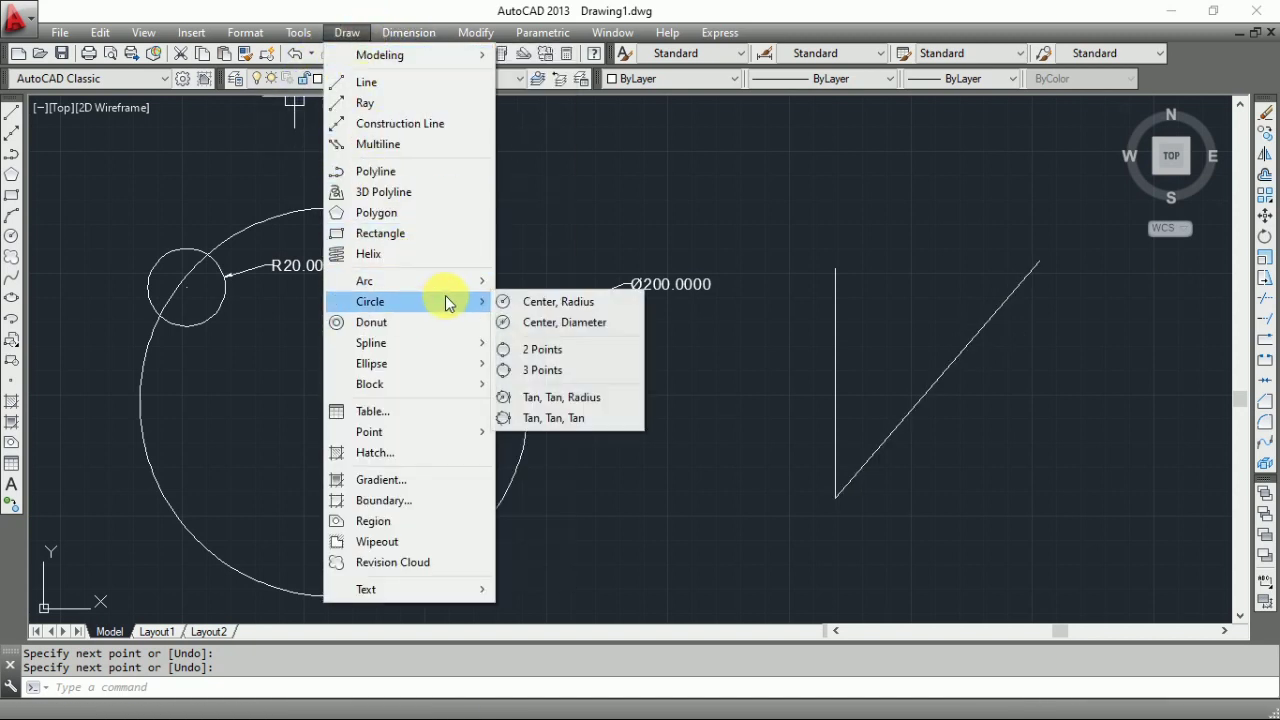
pyautogui.click(592, 356)
pyautogui.click(835, 496)
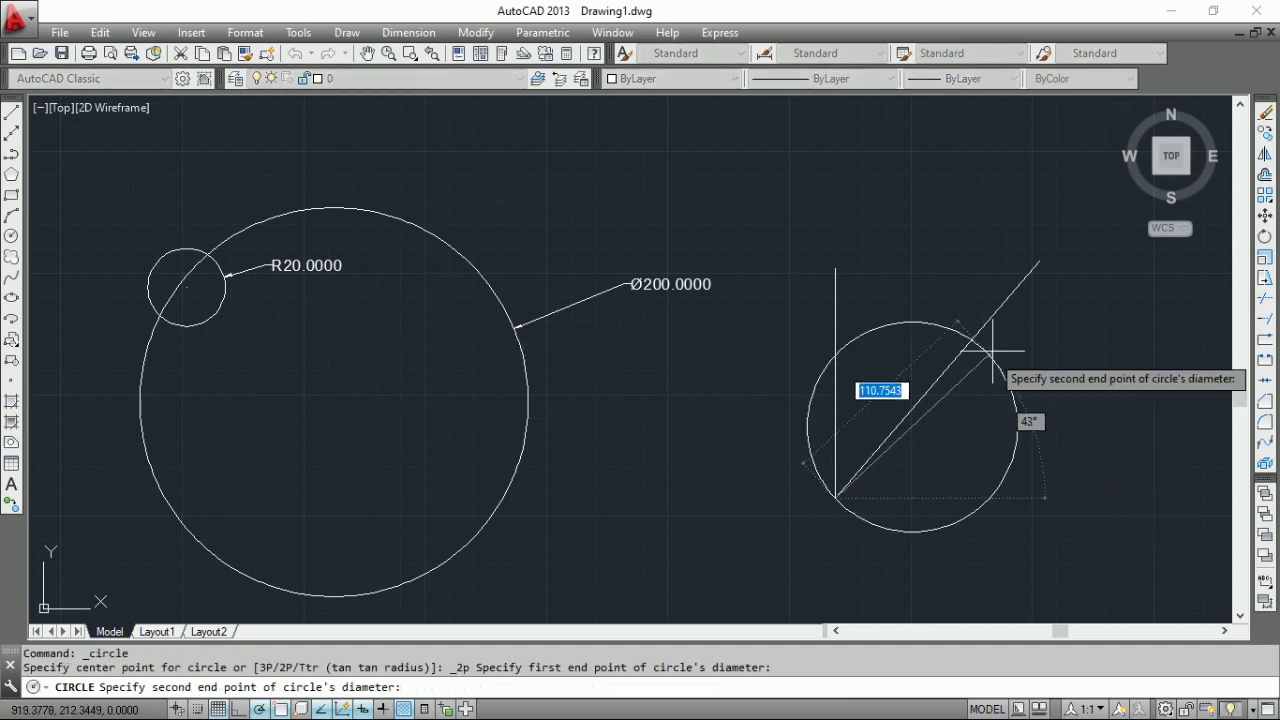
pyautogui.click(1039, 261)
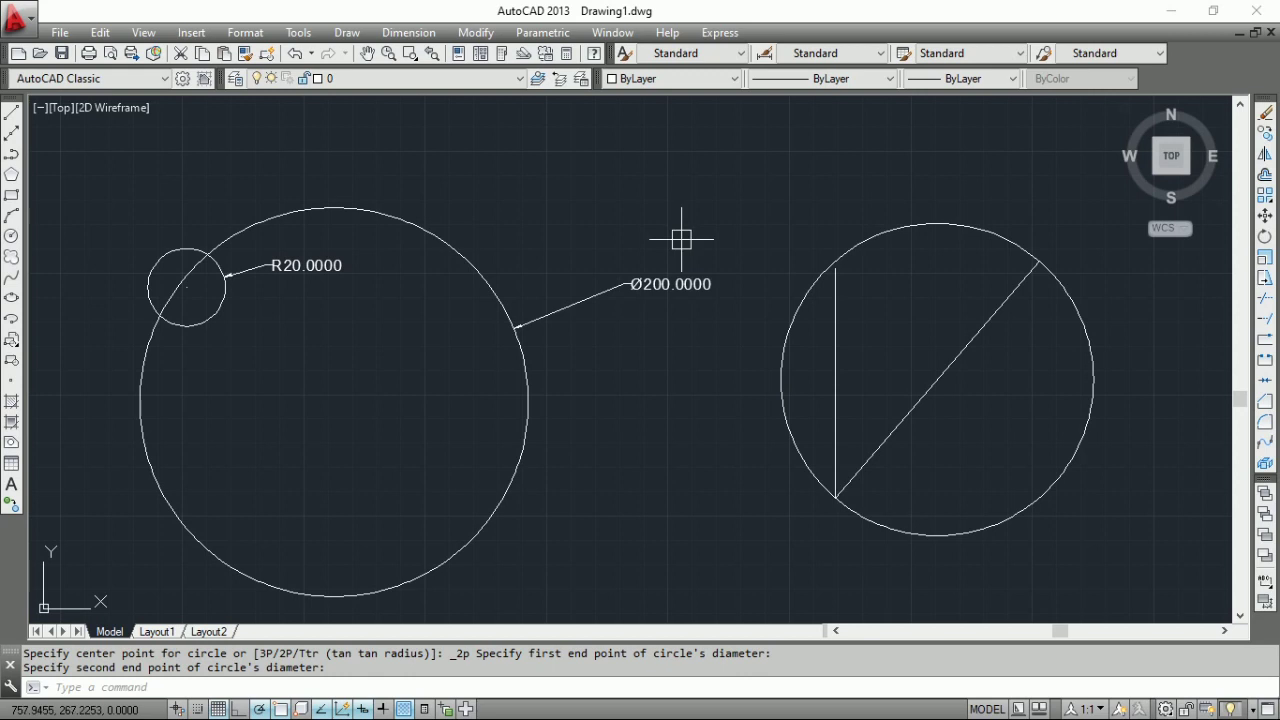
pyautogui.scroll(-5, 690, 240)
pyautogui.scroll(3, 840, 277)
pyautogui.scroll(2, 840, 277)
pyautogui.click(352, 34)
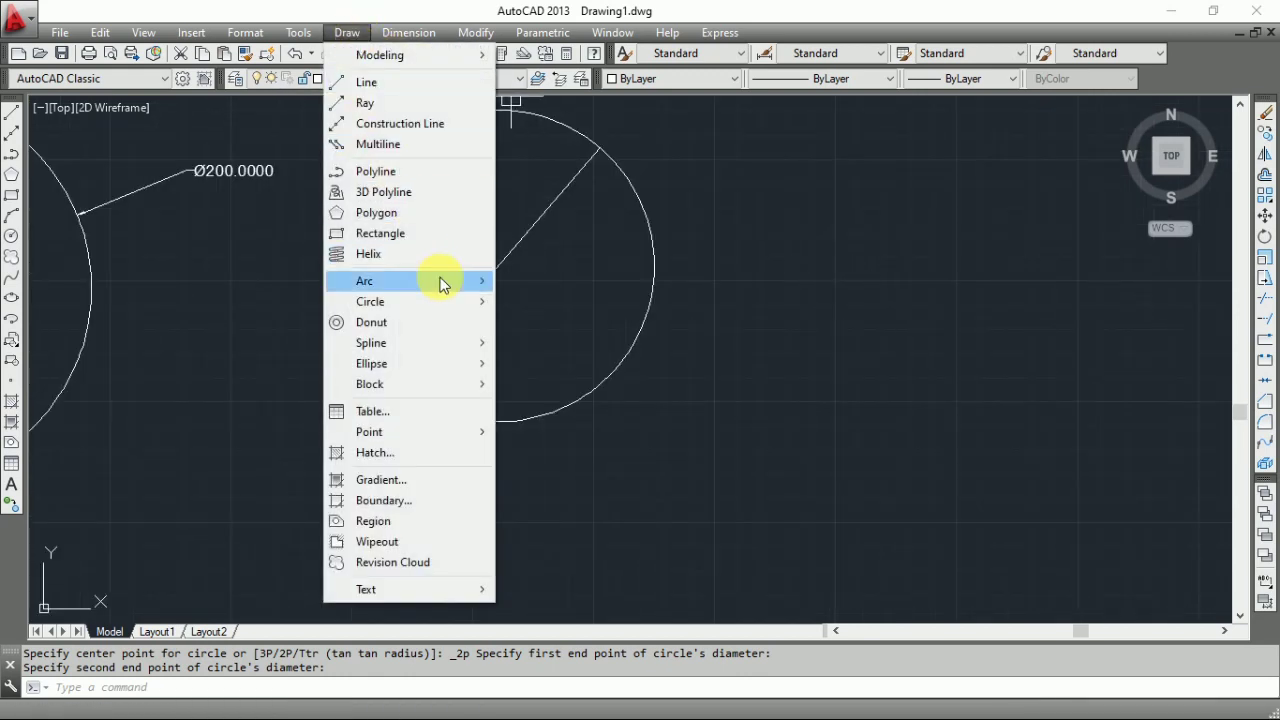
pyautogui.moveTo(450, 301)
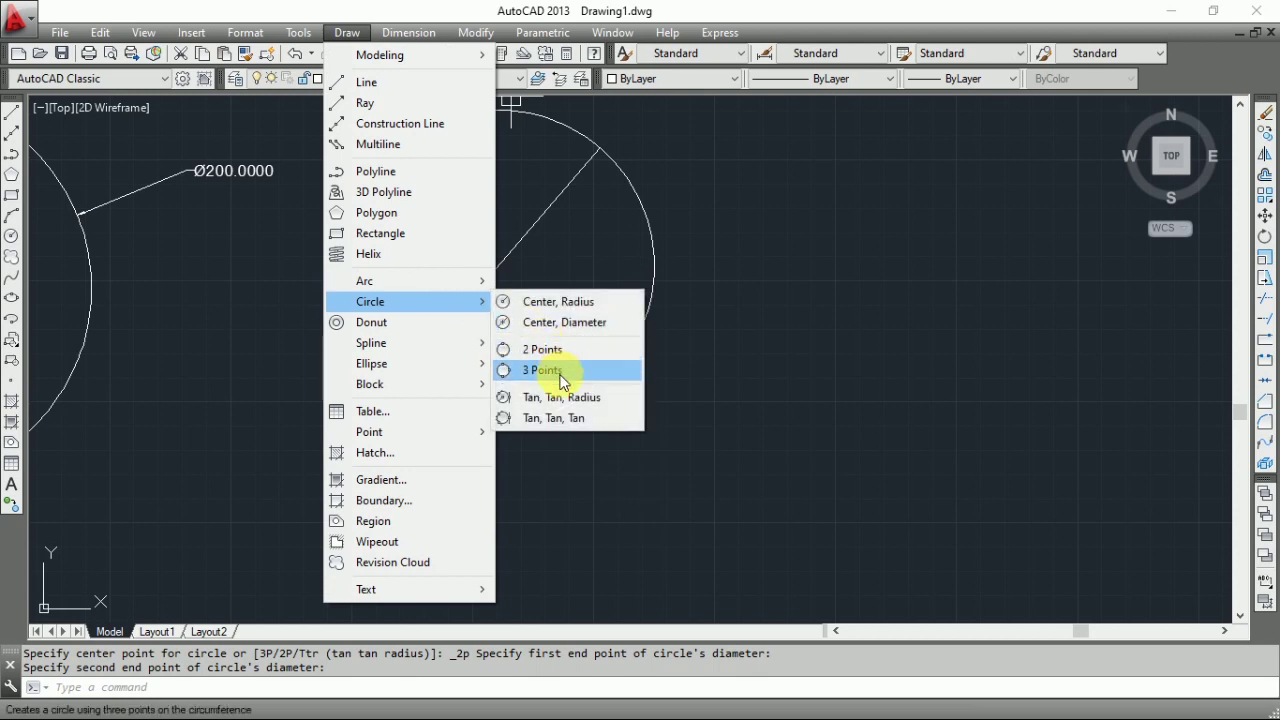
pyautogui.press('Escape')
pyautogui.press('Escape')
# Step: Draw a stepped chain of four lines to the right of the circles: up about 214, right, down, and right again
pyautogui.scroll(-4, 391, 431)
pyautogui.click(600, 408)
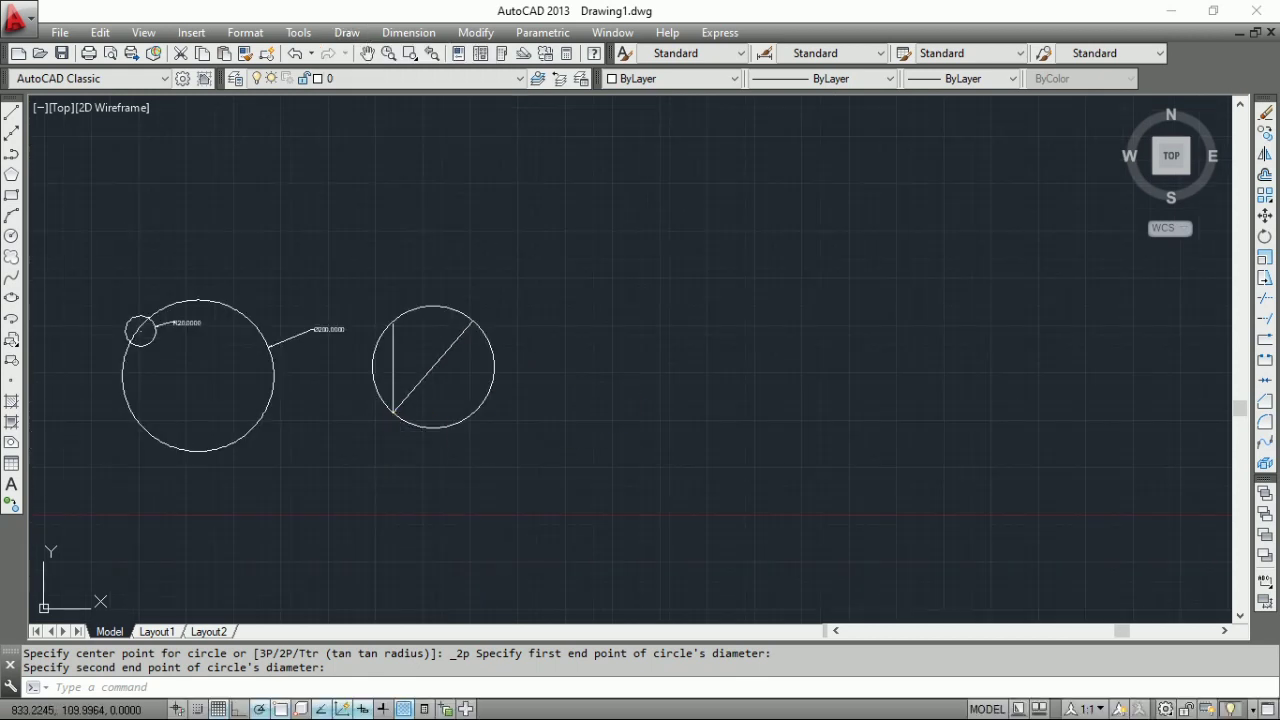
pyautogui.click(571, 434)
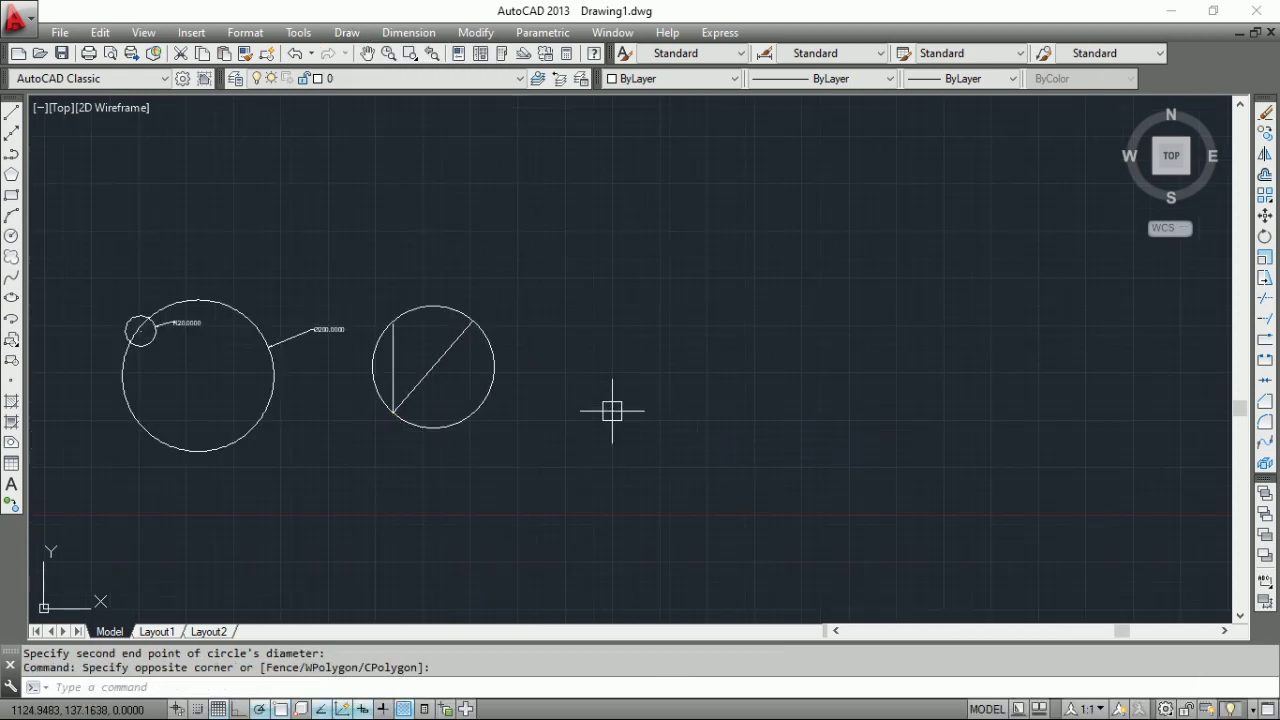
pyautogui.click(13, 118)
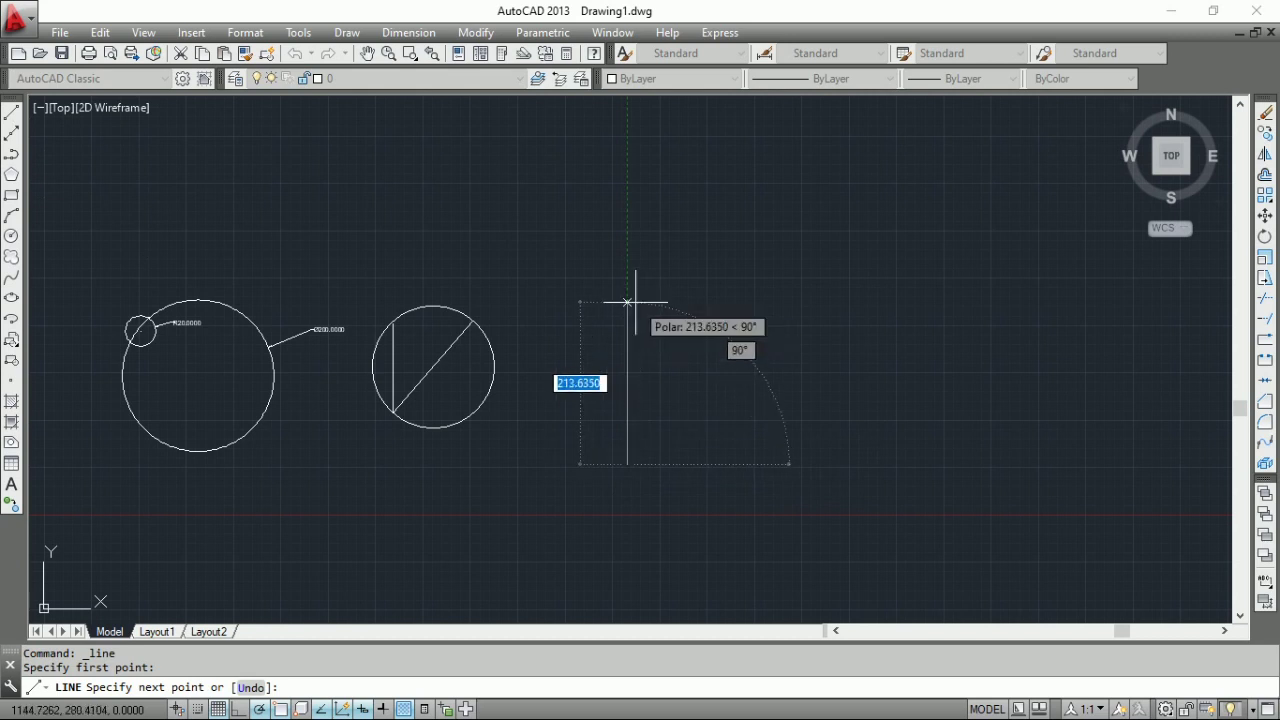
pyautogui.click(645, 300)
pyautogui.click(810, 300)
pyautogui.click(800, 430)
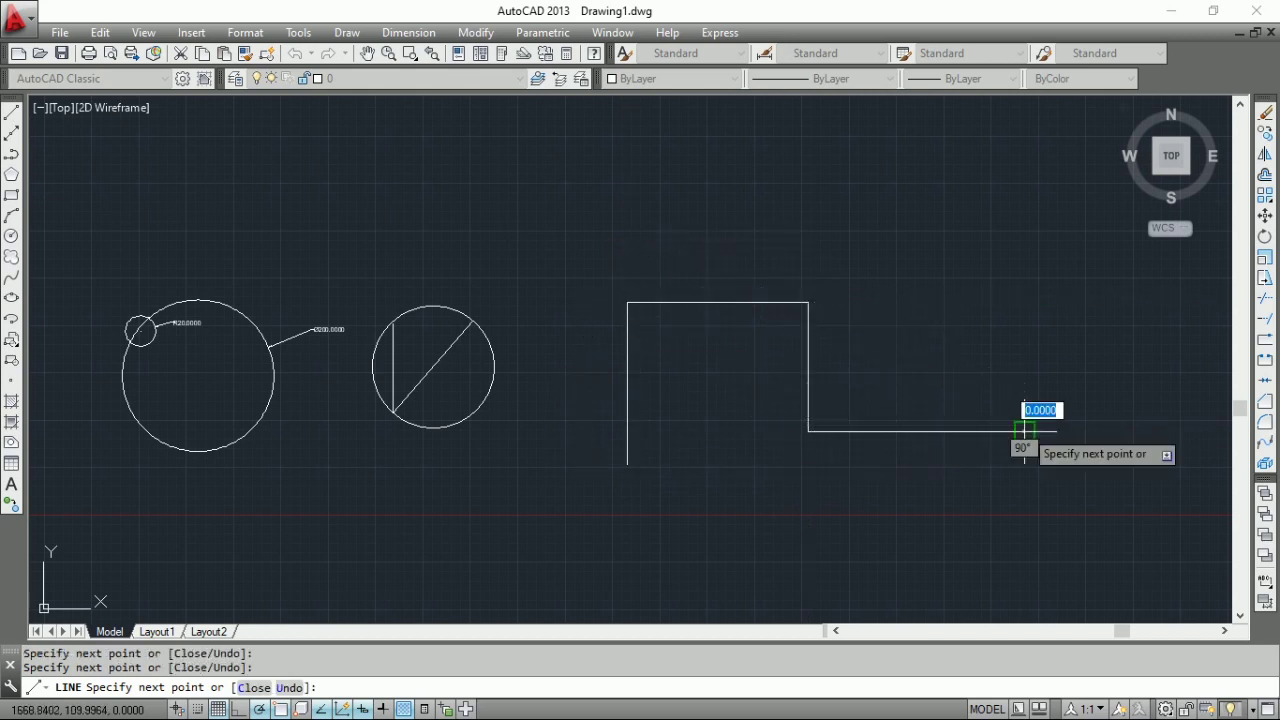
pyautogui.rightClick(1024, 432)
pyautogui.click(1068, 442)
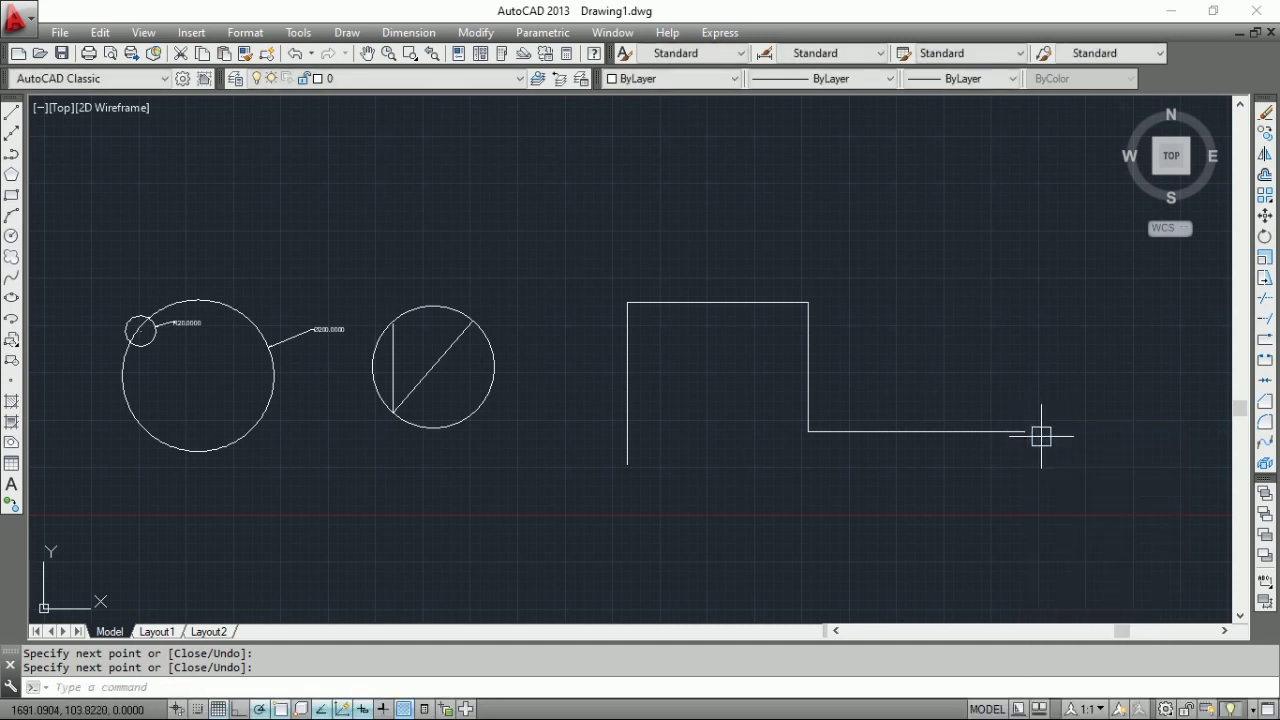
pyautogui.press('XF86MonBrightnessUp')
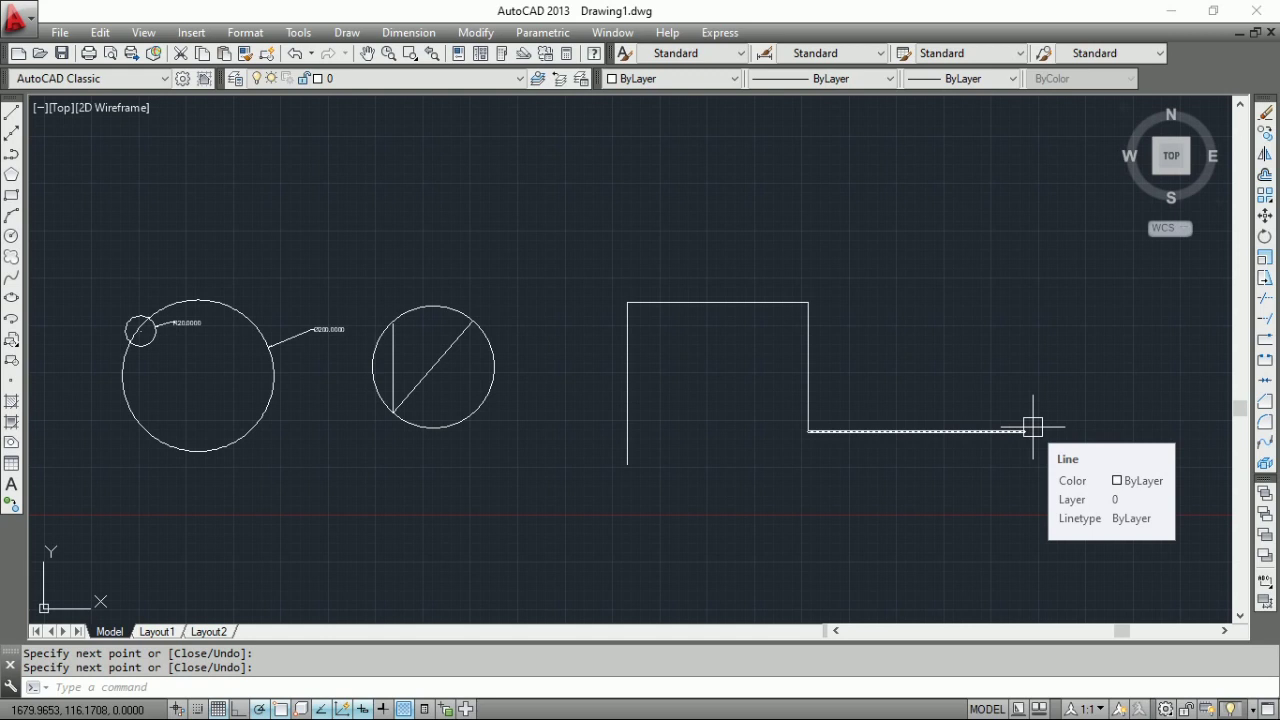
pyautogui.press('Escape')
pyautogui.press('Escape')
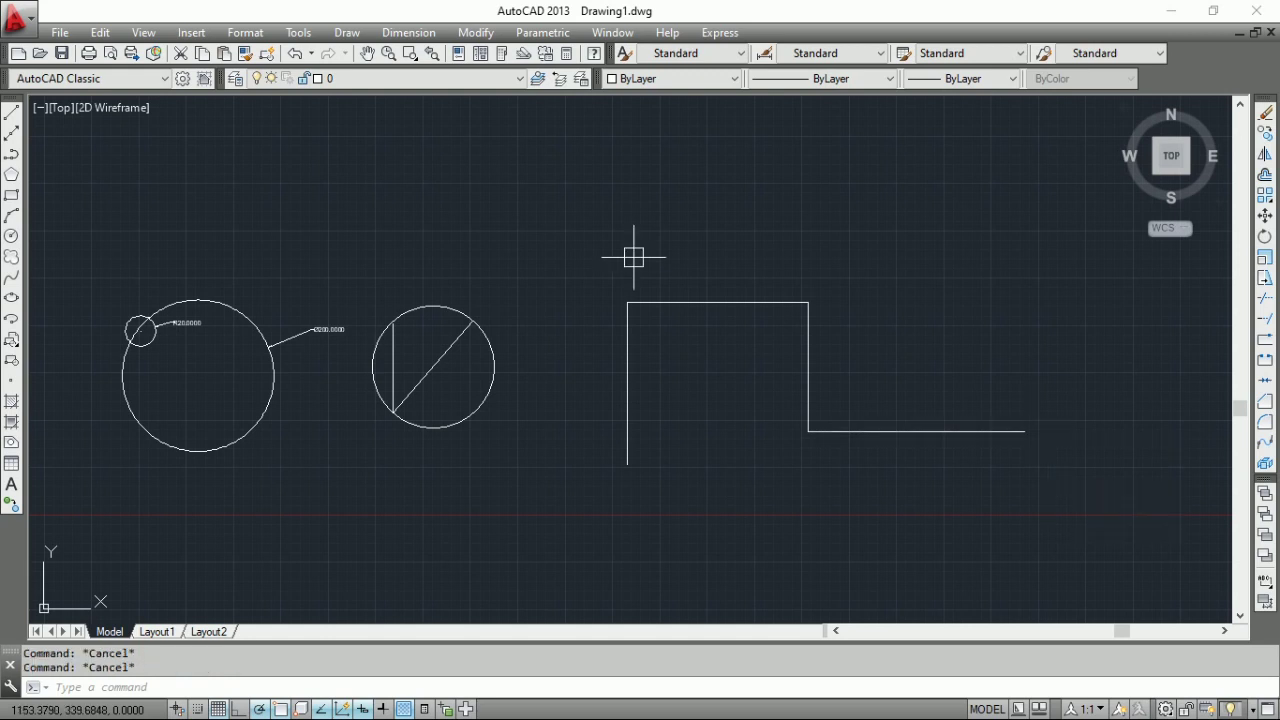
# Step: Draw a three-point circle through the stepped chain's lower-left start, its upper-right corner and its far-right endpoint
pyautogui.click(342, 33)
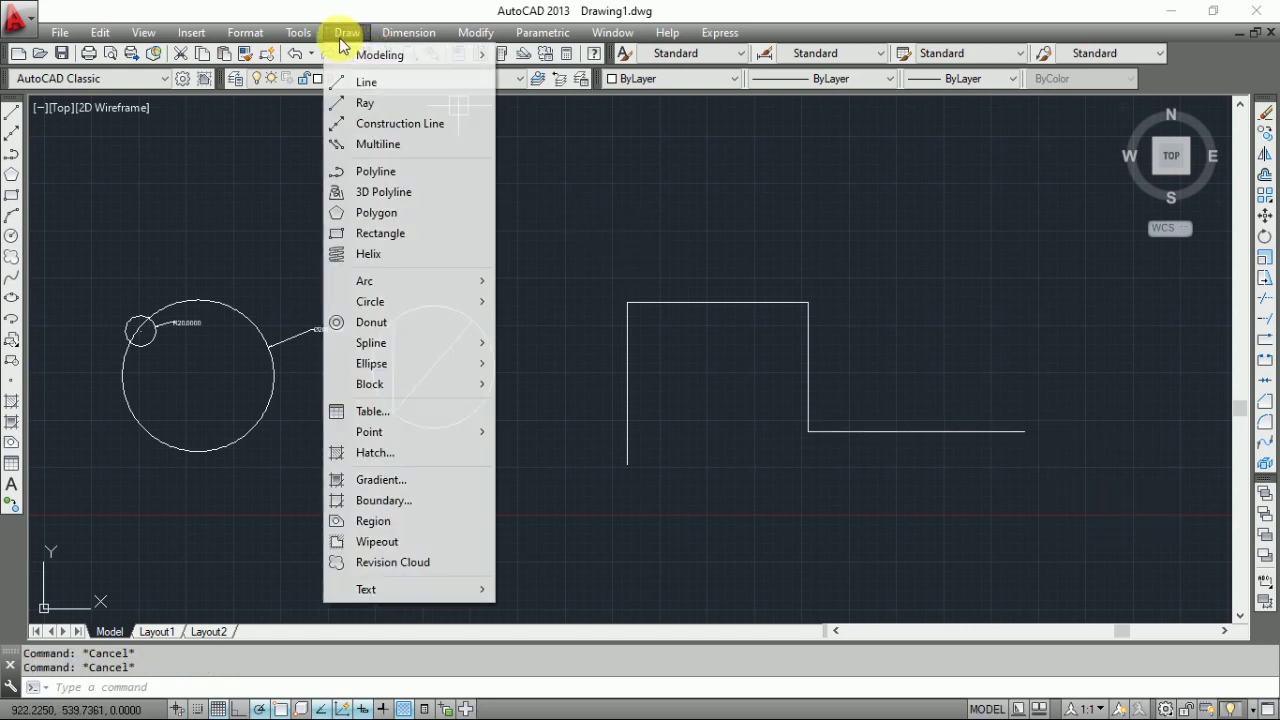
pyautogui.moveTo(445, 312)
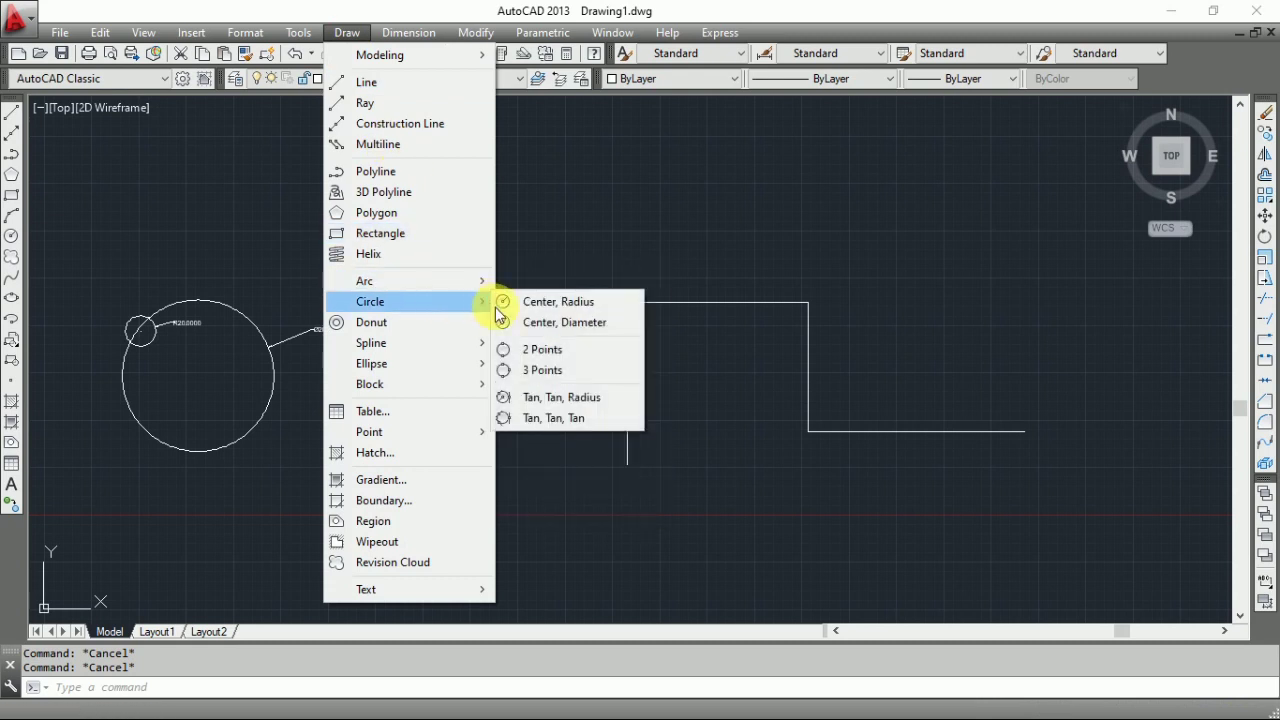
pyautogui.click(556, 370)
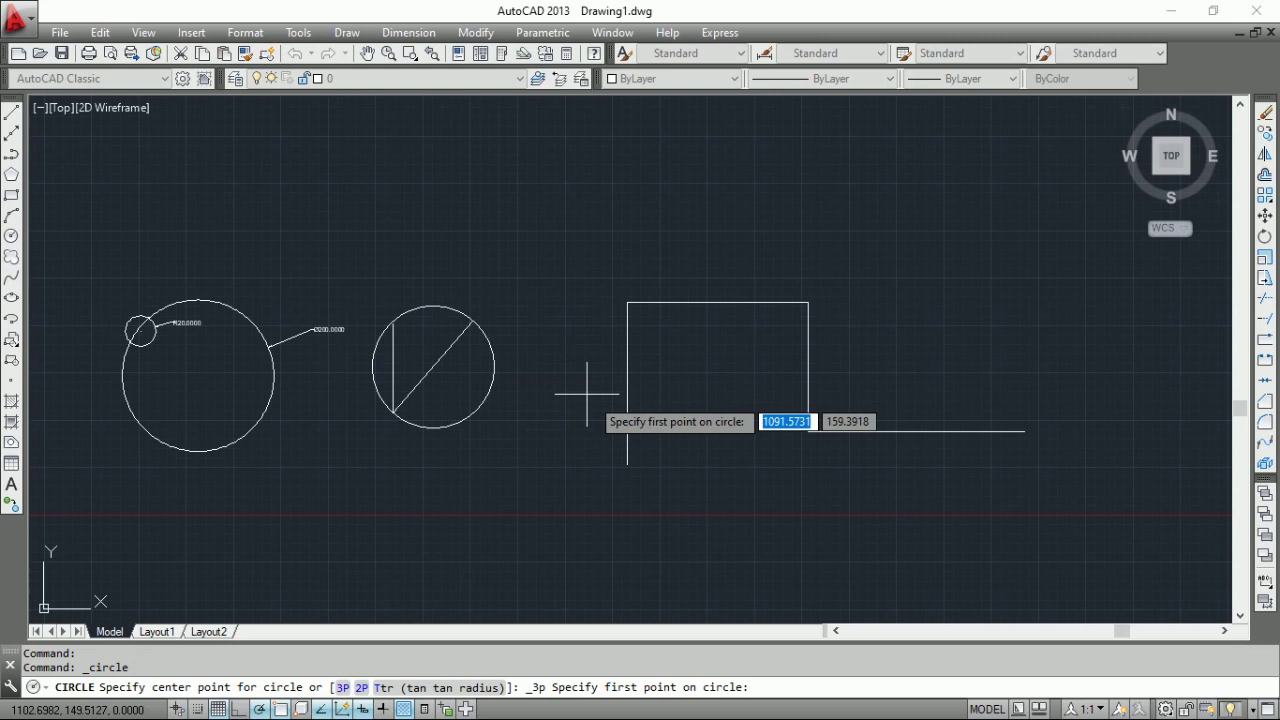
pyautogui.click(627, 463)
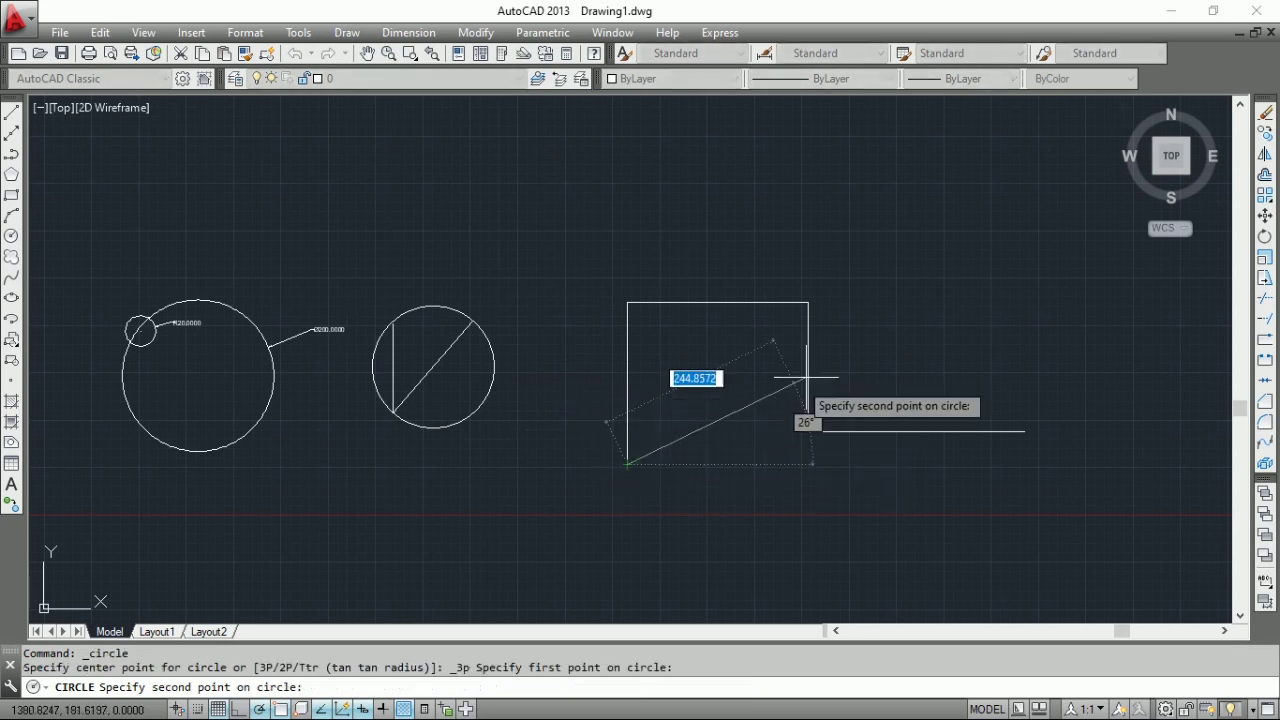
pyautogui.click(808, 302)
pyautogui.click(1024, 432)
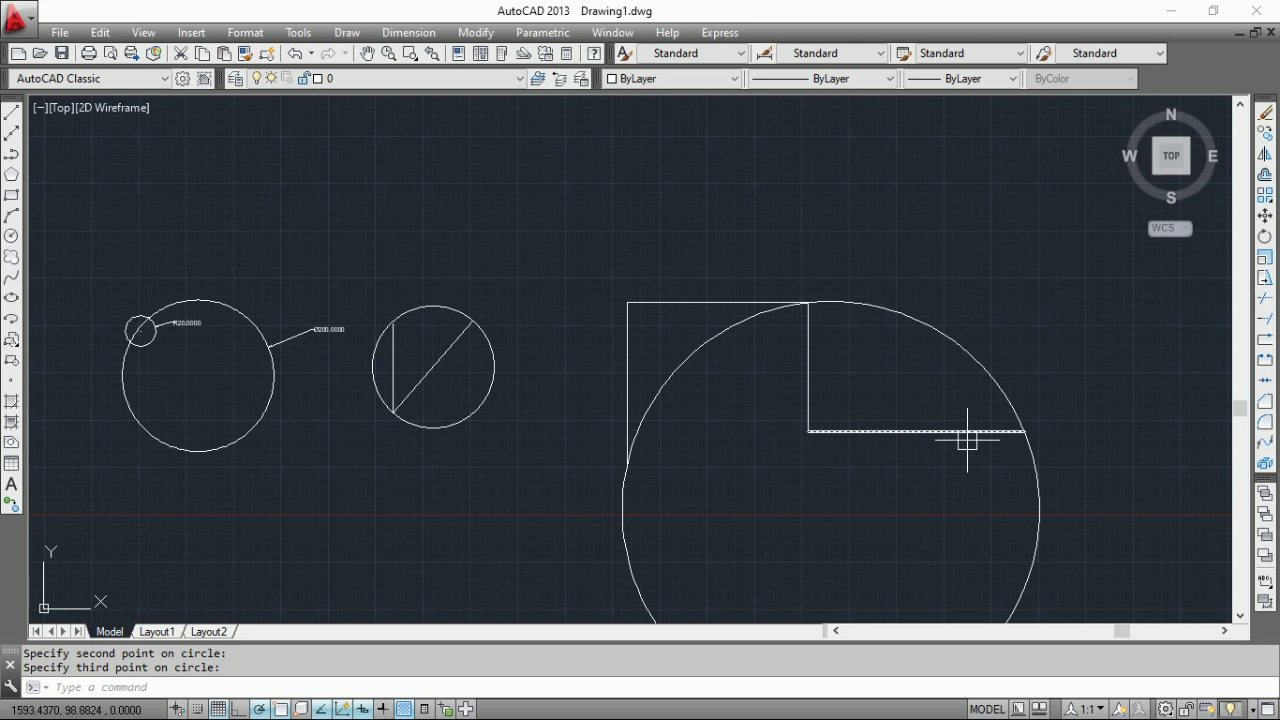
pyautogui.click(347, 32)
pyautogui.moveTo(349, 32)
pyautogui.mouseDown()
pyautogui.moveTo(480, 256)
pyautogui.moveTo(347, 53)
pyautogui.mouseUp()
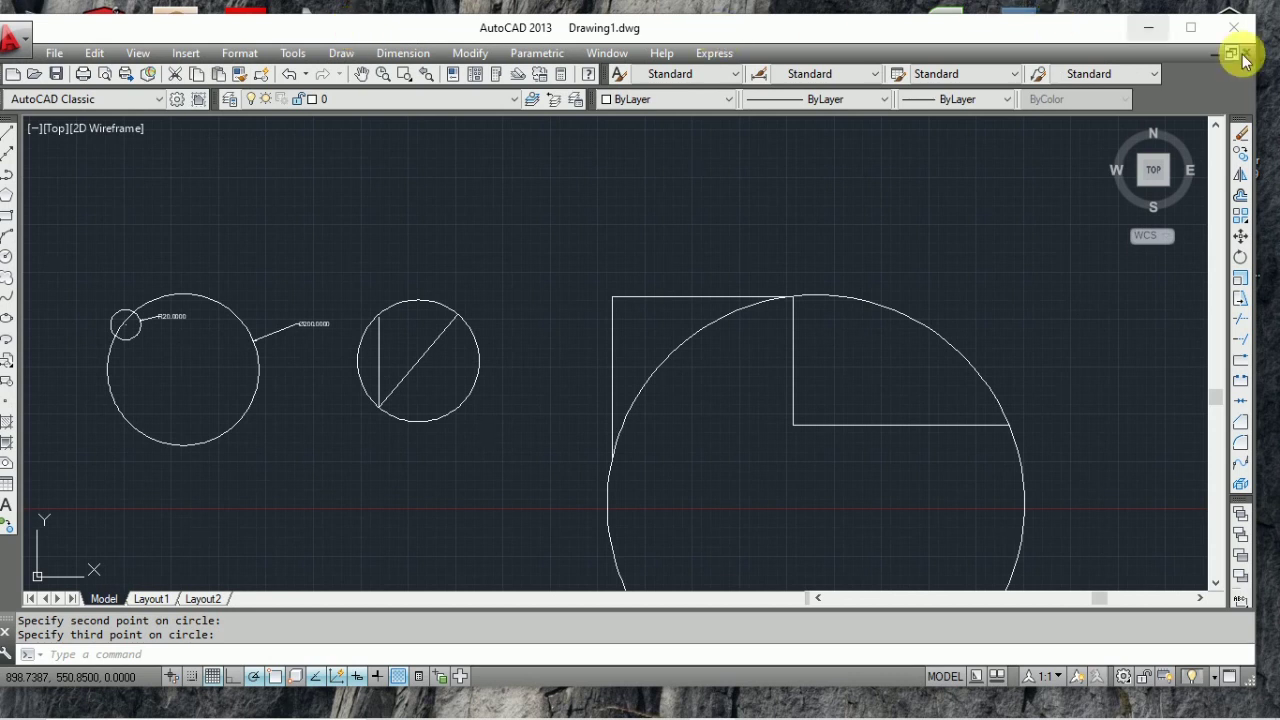
pyautogui.click(1191, 27)
pyautogui.click(334, 30)
pyautogui.moveTo(449, 307)
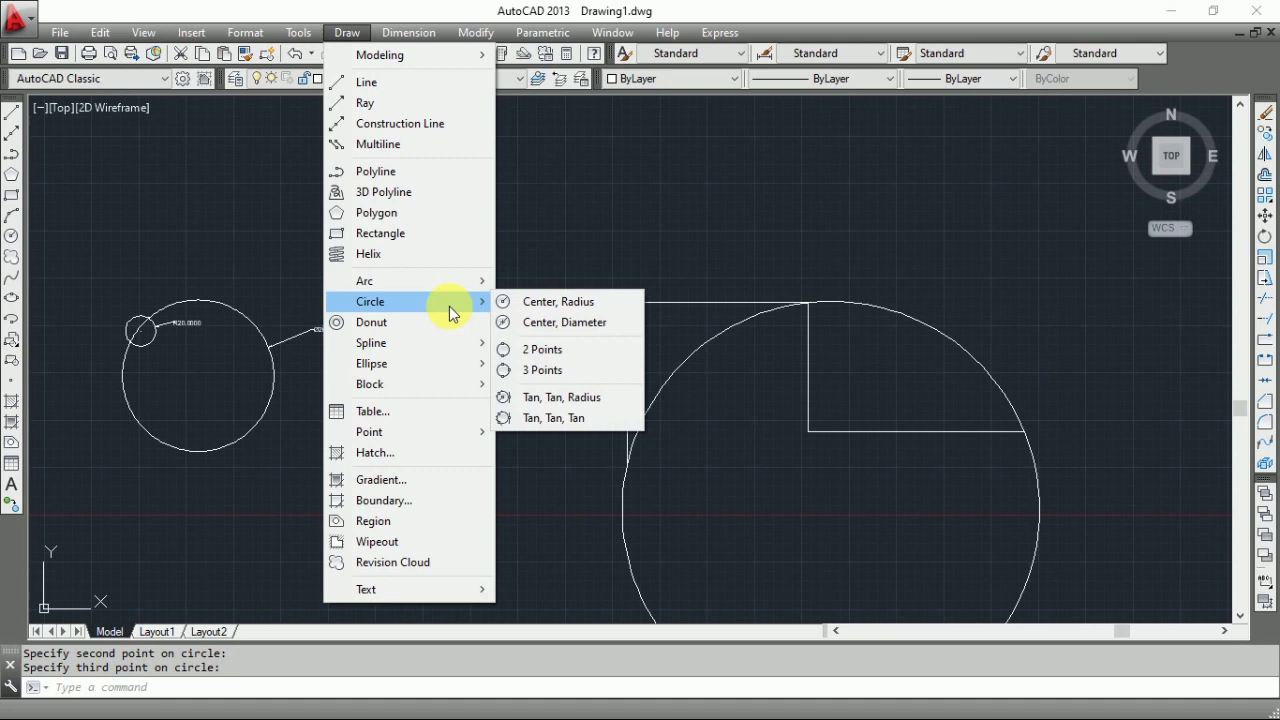
pyautogui.click(625, 397)
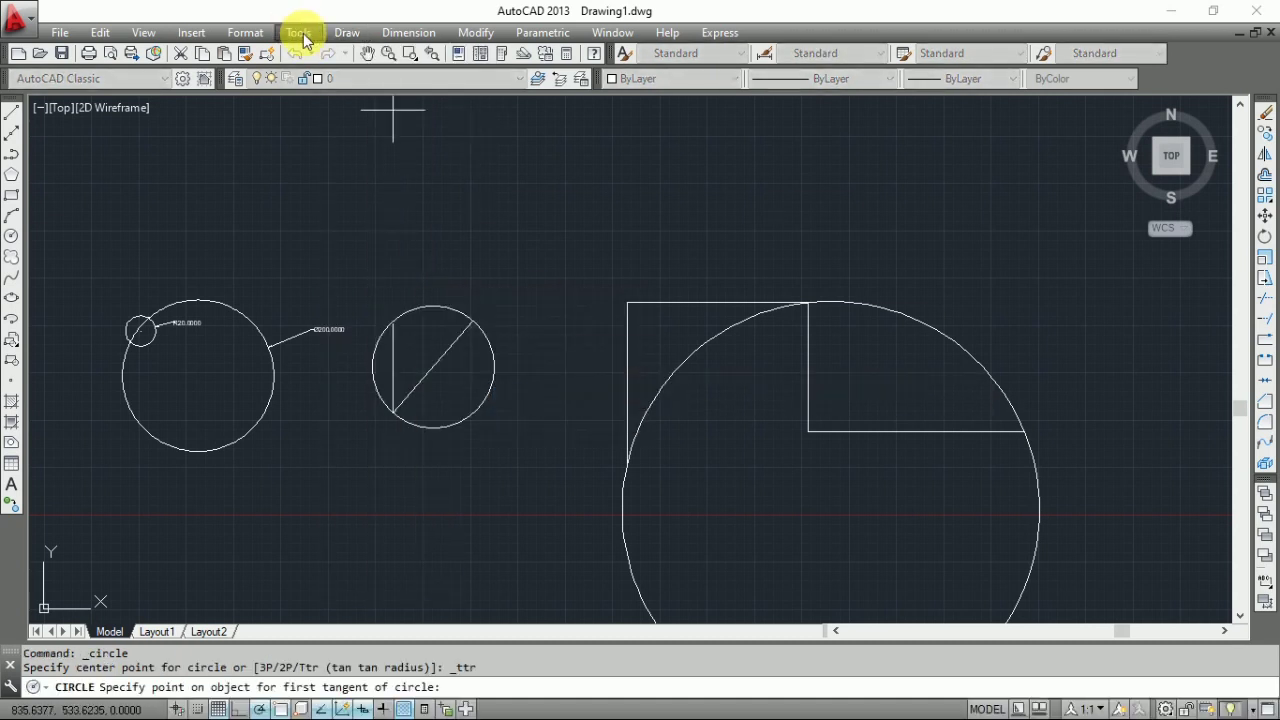
# Step: Try to draw a three-point circle starting with points near the lower and upper ends of the chain's first vertical line
pyautogui.click(340, 32)
pyautogui.moveTo(462, 310)
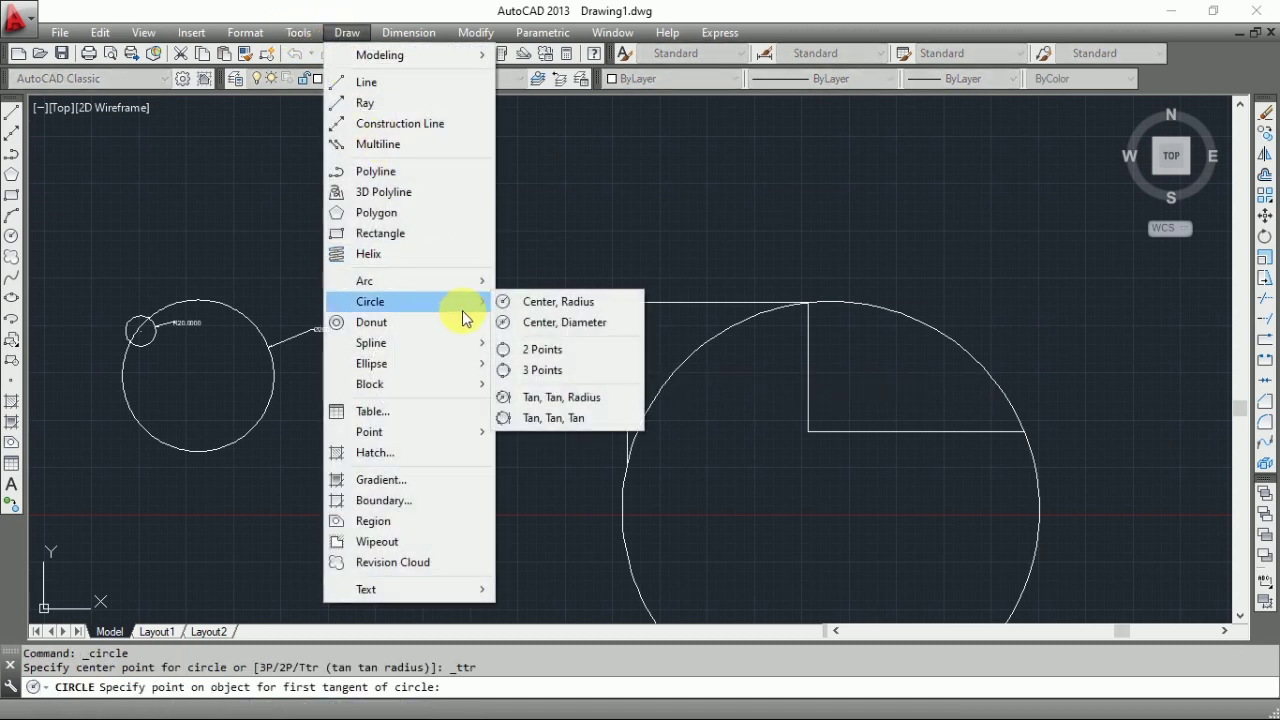
pyautogui.click(551, 372)
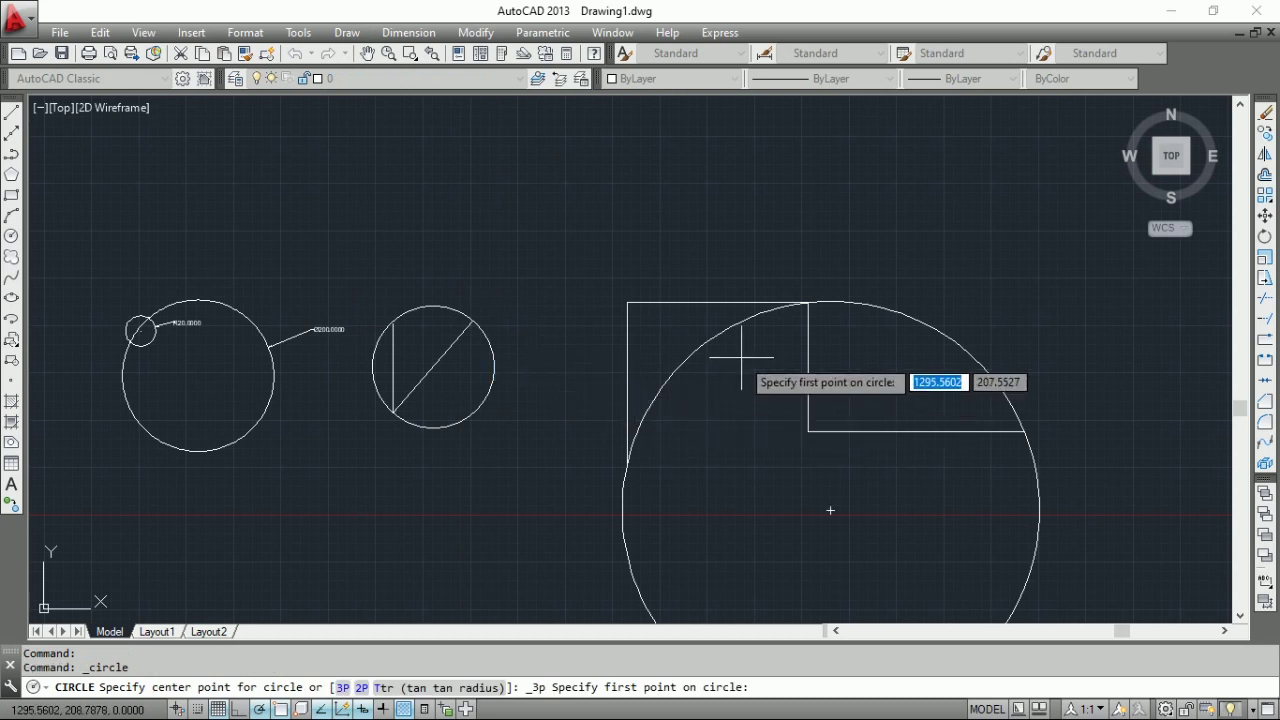
pyautogui.click(627, 457)
pyautogui.click(627, 304)
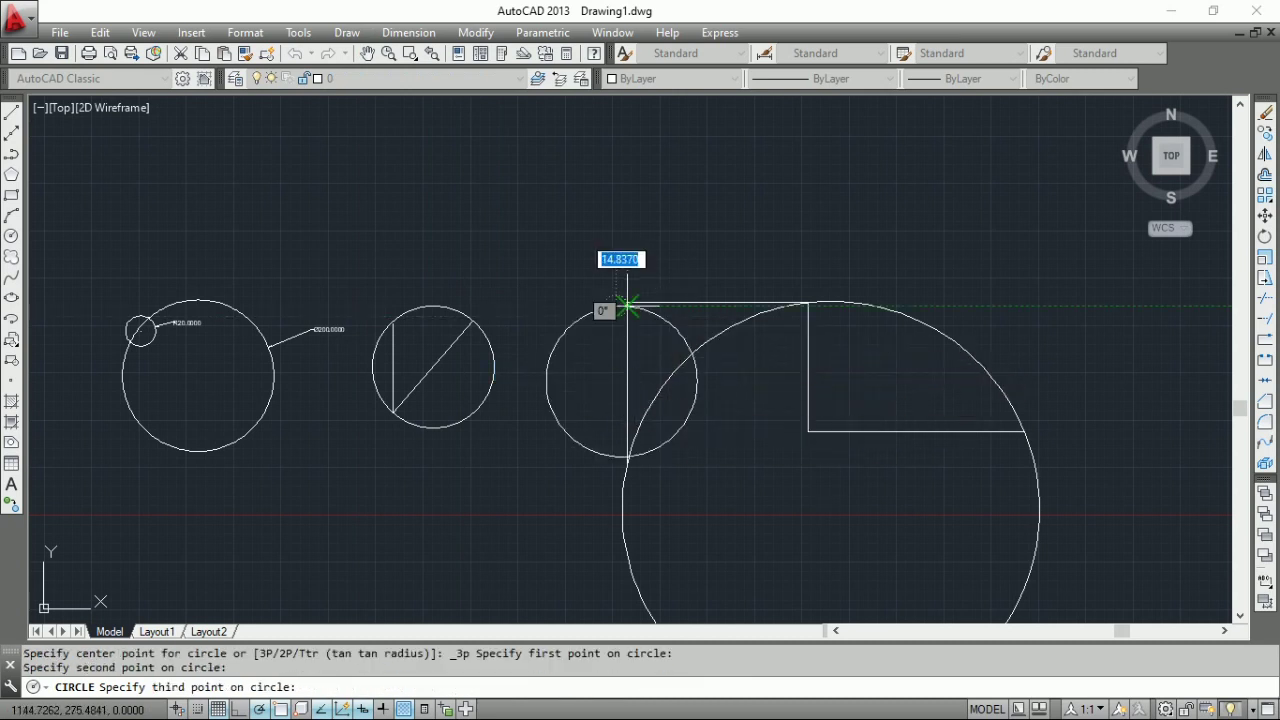
pyautogui.press('Escape')
pyautogui.click(346, 33)
pyautogui.click(345, 34)
pyautogui.click(346, 35)
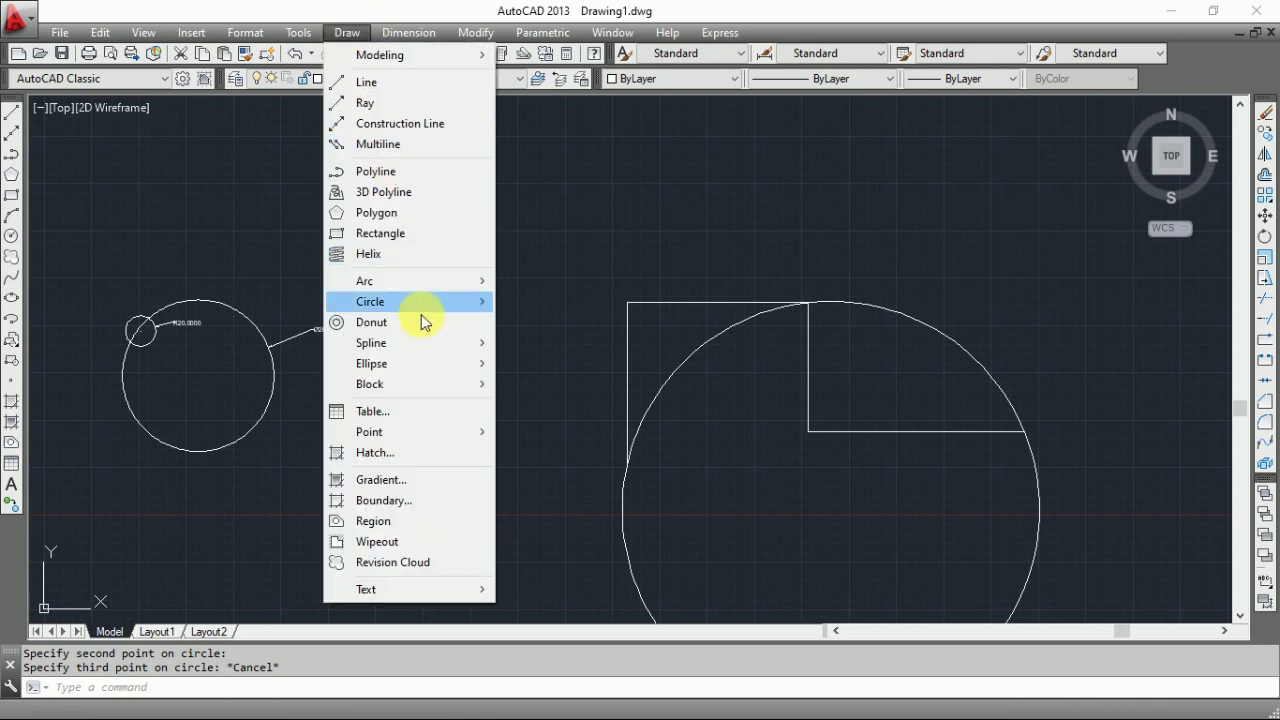
pyautogui.moveTo(444, 301)
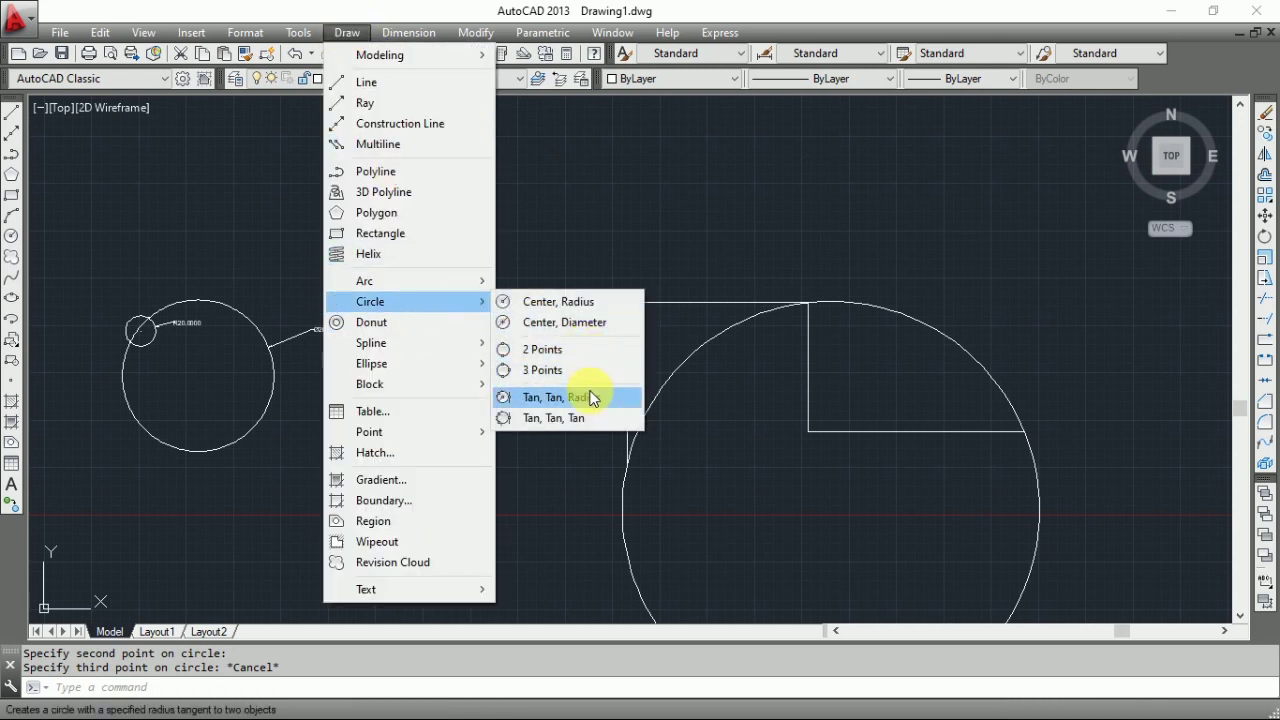
pyautogui.click(589, 371)
pyautogui.click(589, 371)
pyautogui.press('Escape')
pyautogui.press('Escape')
pyautogui.press('Escape')
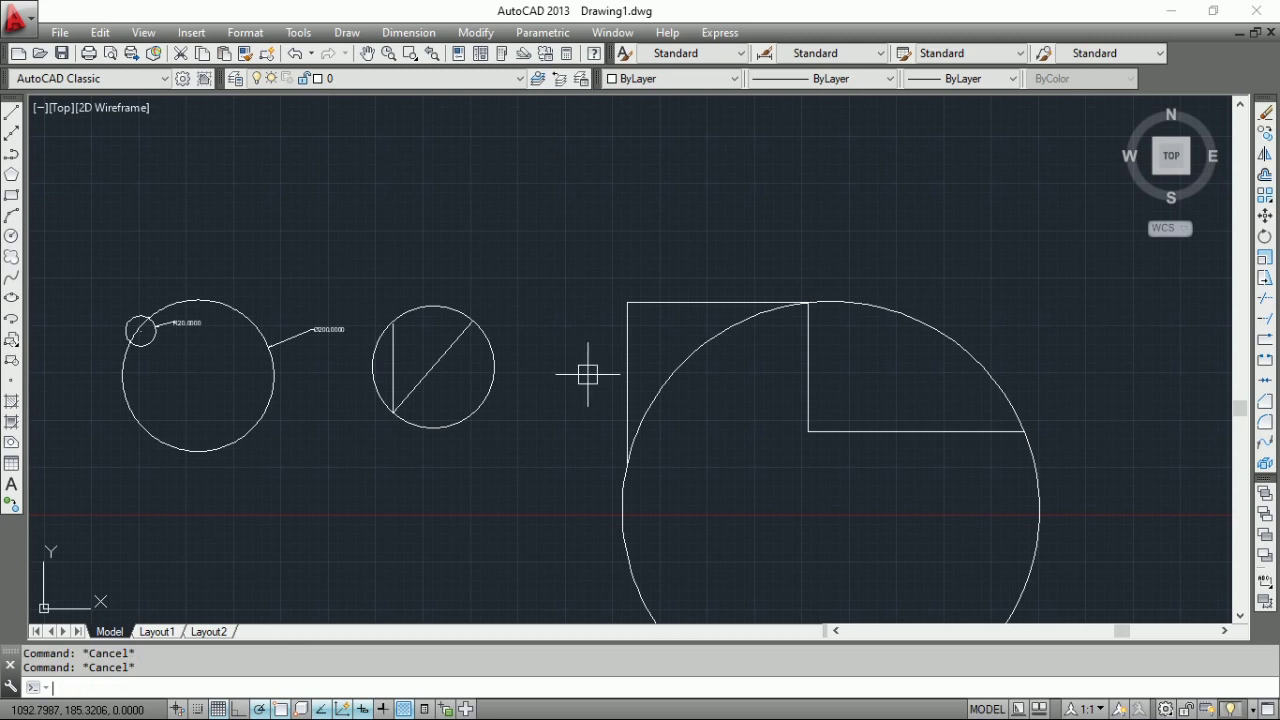
# Step: Draw another three-point circle through the stepped chain's upper-left corner, its lower inner corner and its far-right endpoint
pyautogui.click(346, 33)
pyautogui.moveTo(463, 303)
pyautogui.click(558, 372)
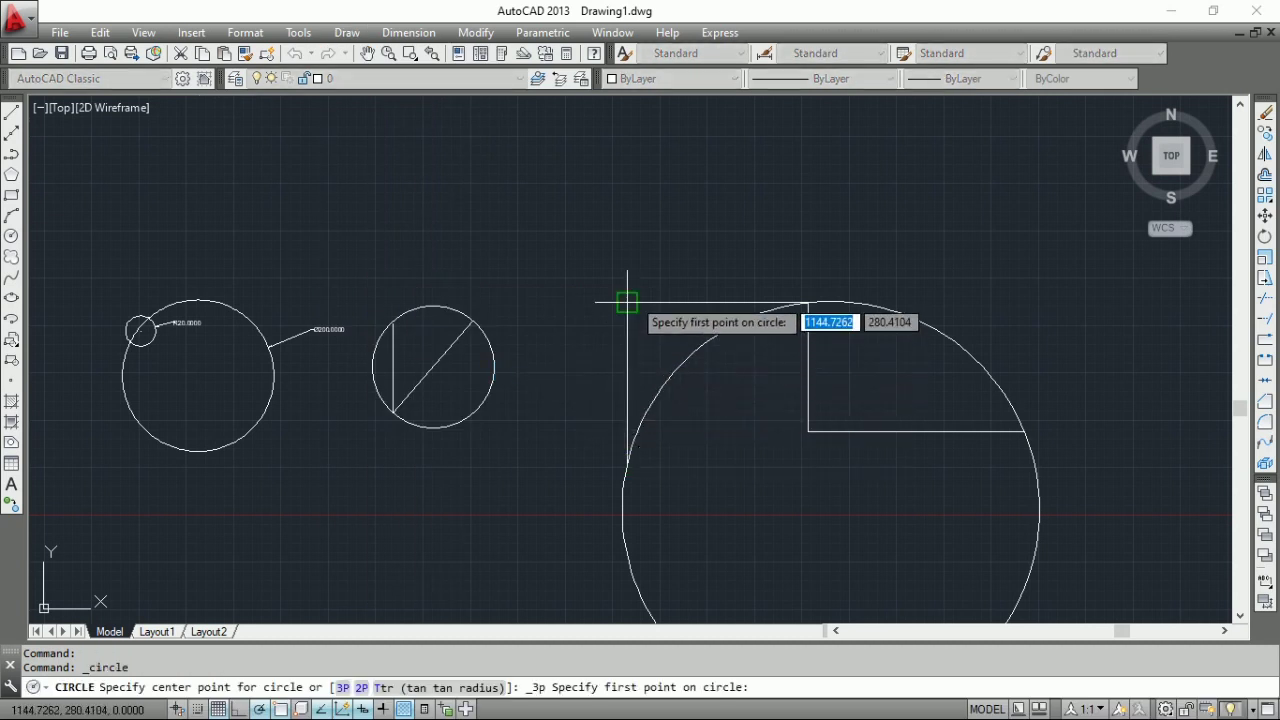
pyautogui.click(627, 300)
pyautogui.click(808, 432)
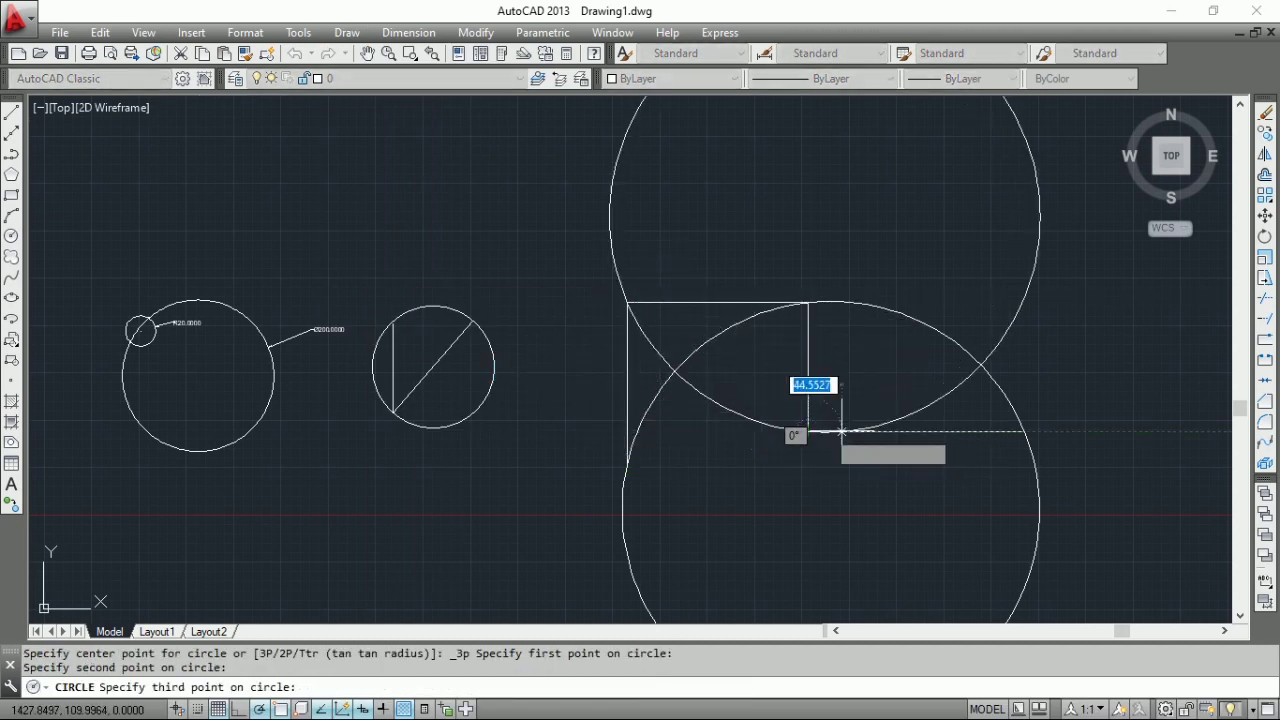
pyautogui.click(1018, 434)
pyautogui.click(1016, 428)
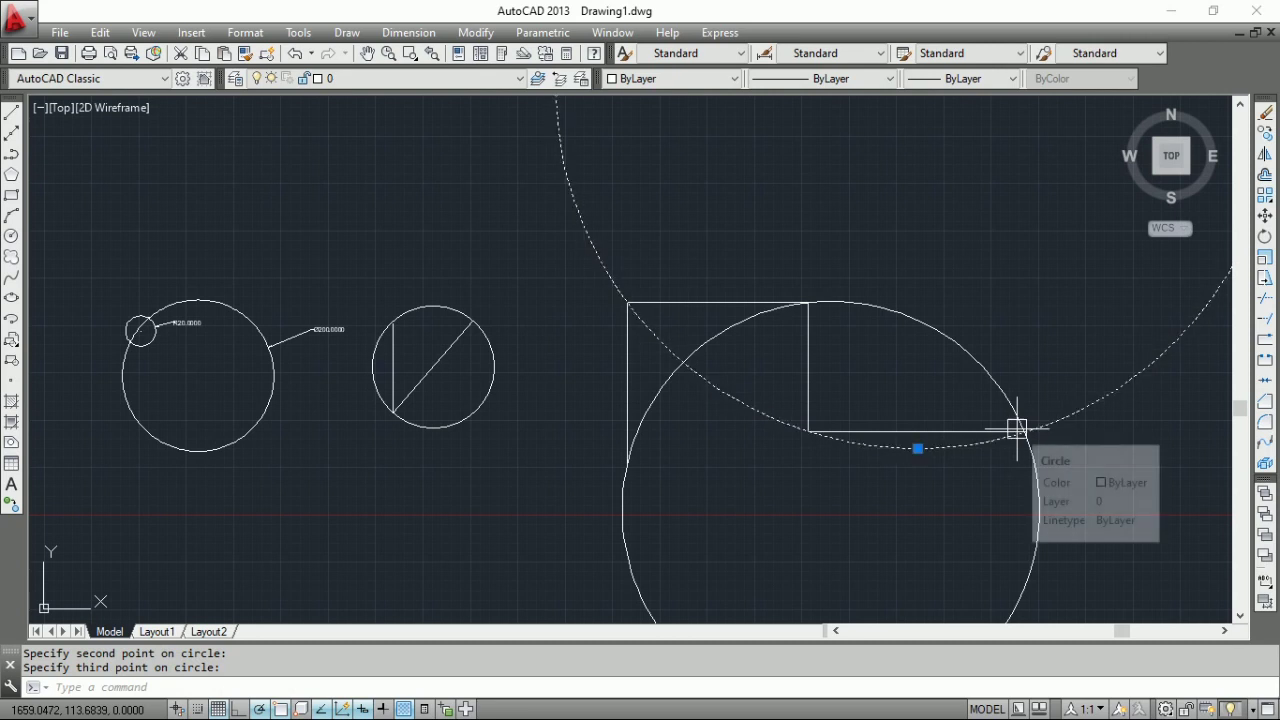
pyautogui.press('Escape')
pyautogui.press('Escape')
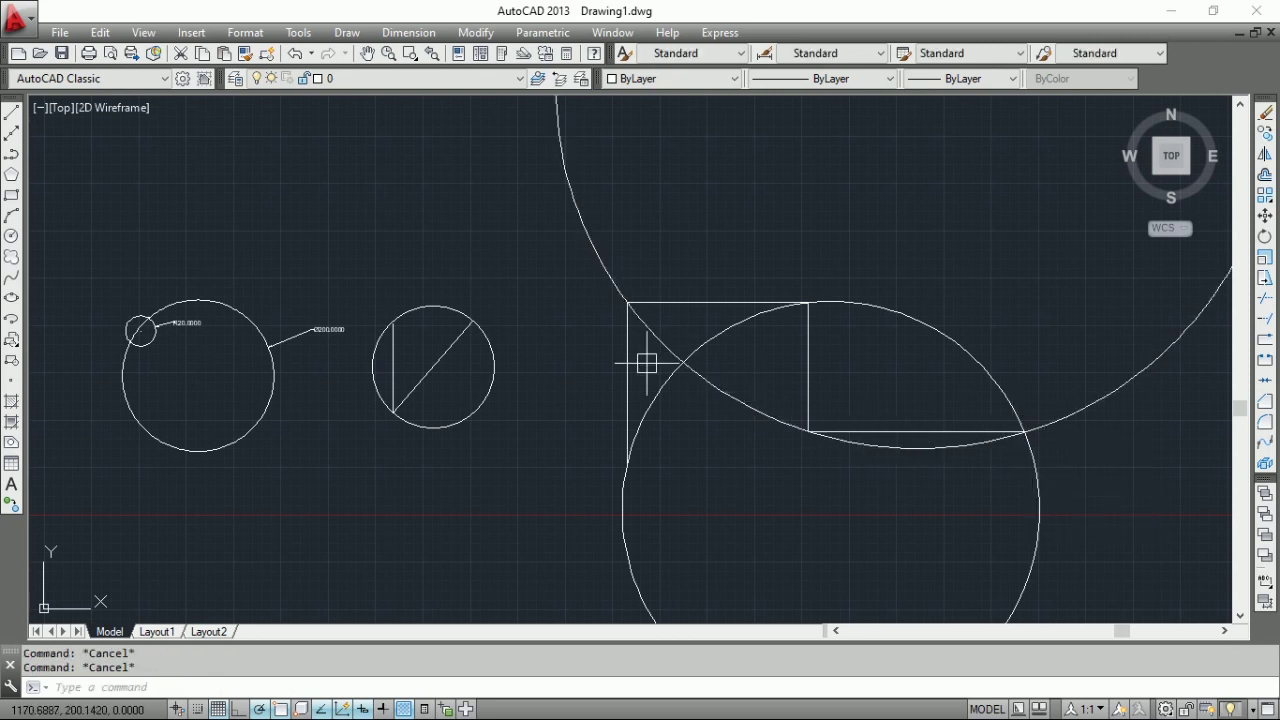
pyautogui.scroll(-3, 645, 363)
pyautogui.moveTo(667, 366)
pyautogui.mouseDown(button='middle')
pyautogui.moveTo(526, 334)
pyautogui.moveTo(482, 247)
pyautogui.mouseUp(button='middle')
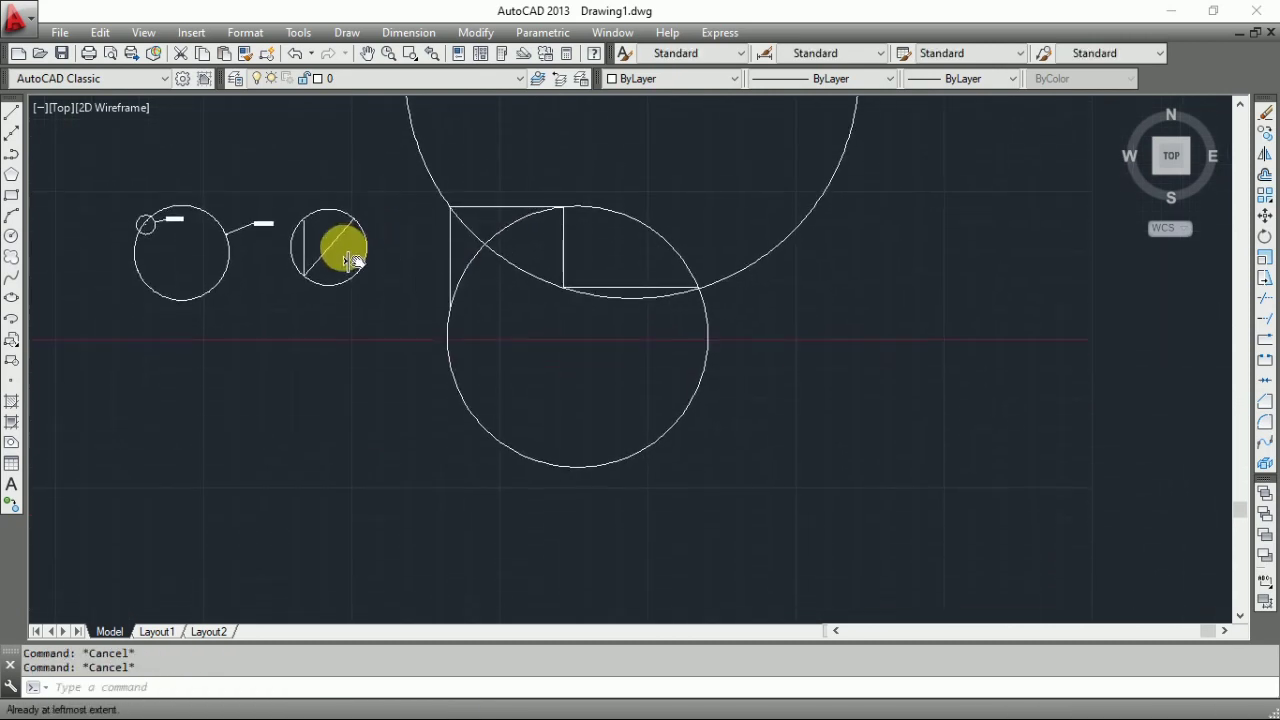
pyautogui.click(350, 34)
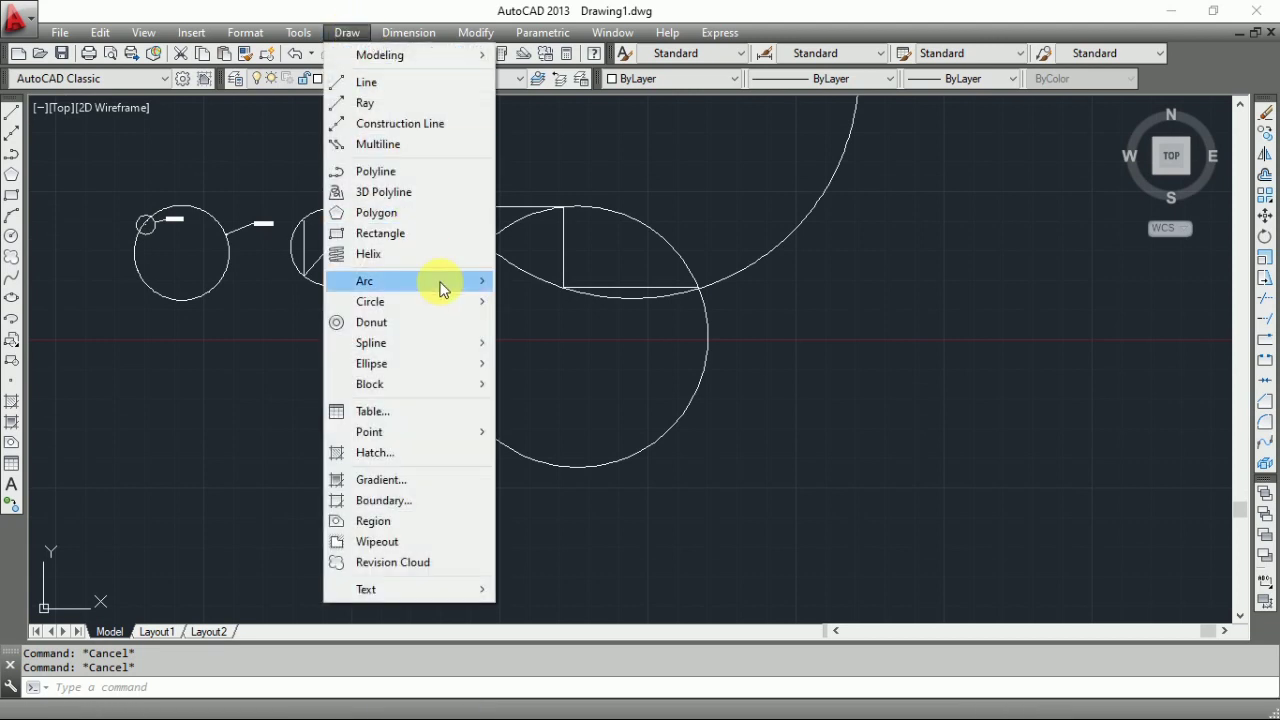
pyautogui.moveTo(445, 303)
pyautogui.click(545, 403)
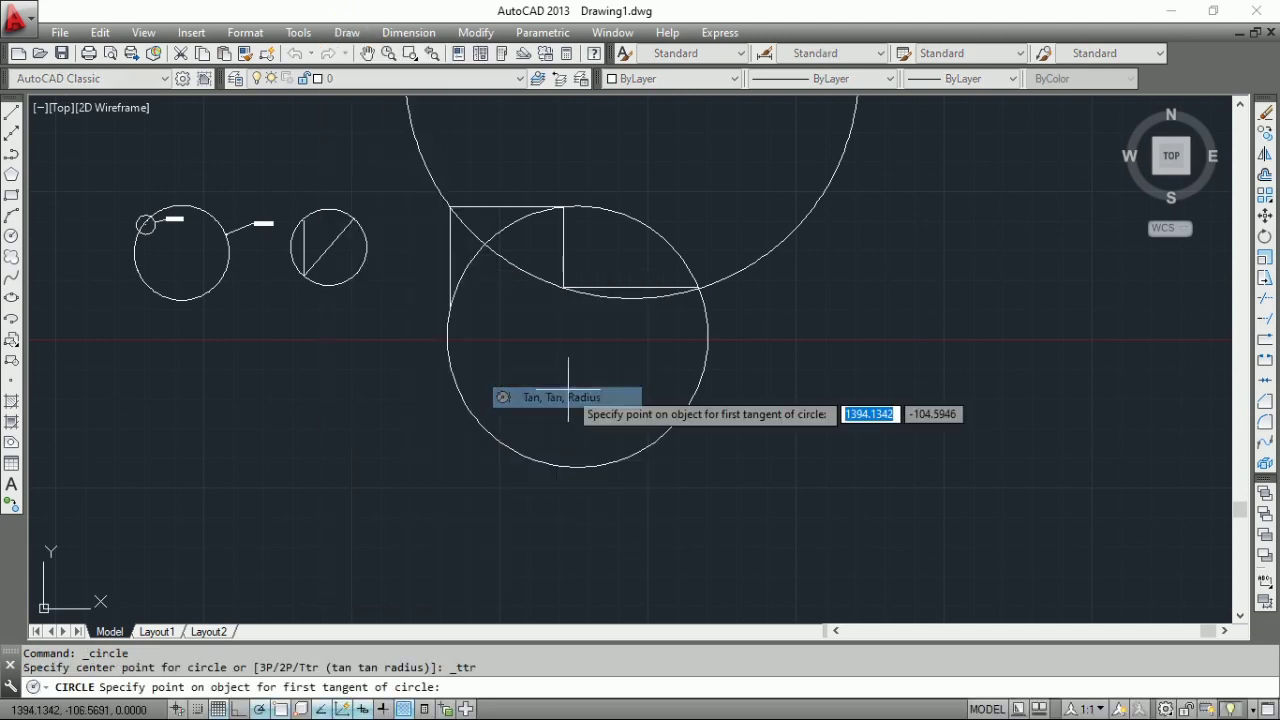
pyautogui.press('Escape')
pyautogui.press('Escape')
pyautogui.press('Escape')
pyautogui.click(346, 33)
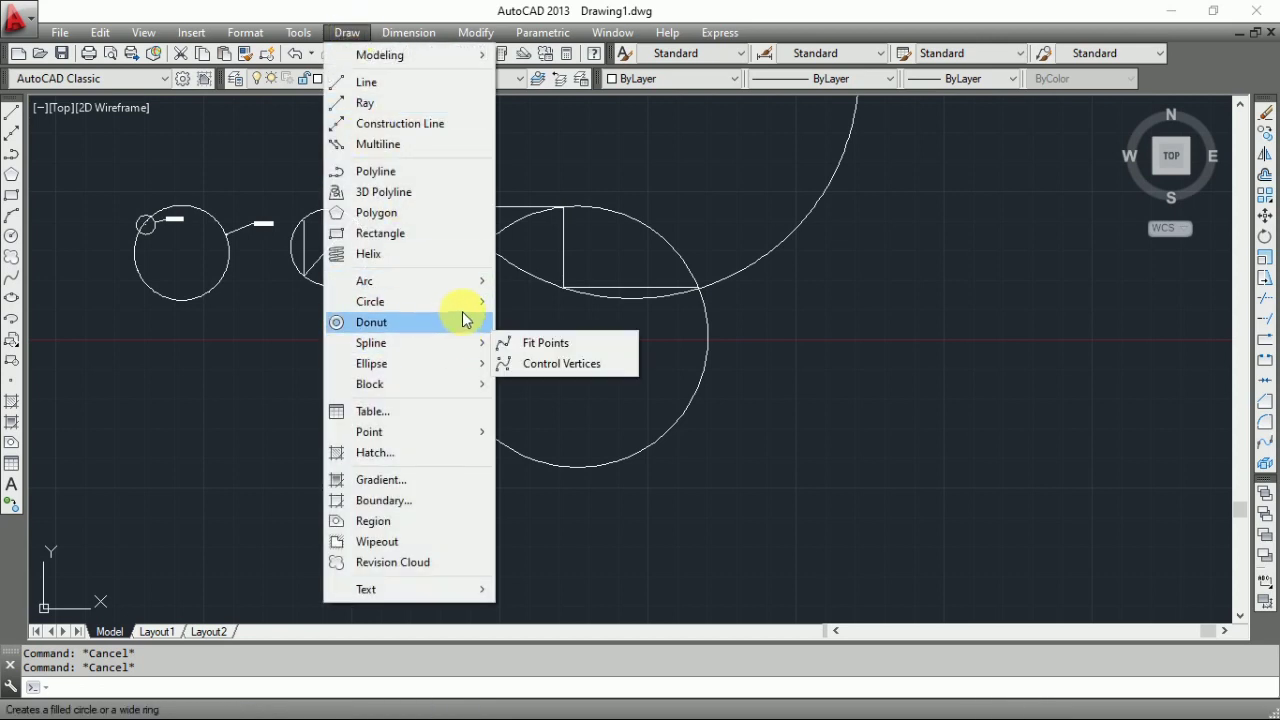
pyautogui.moveTo(465, 302)
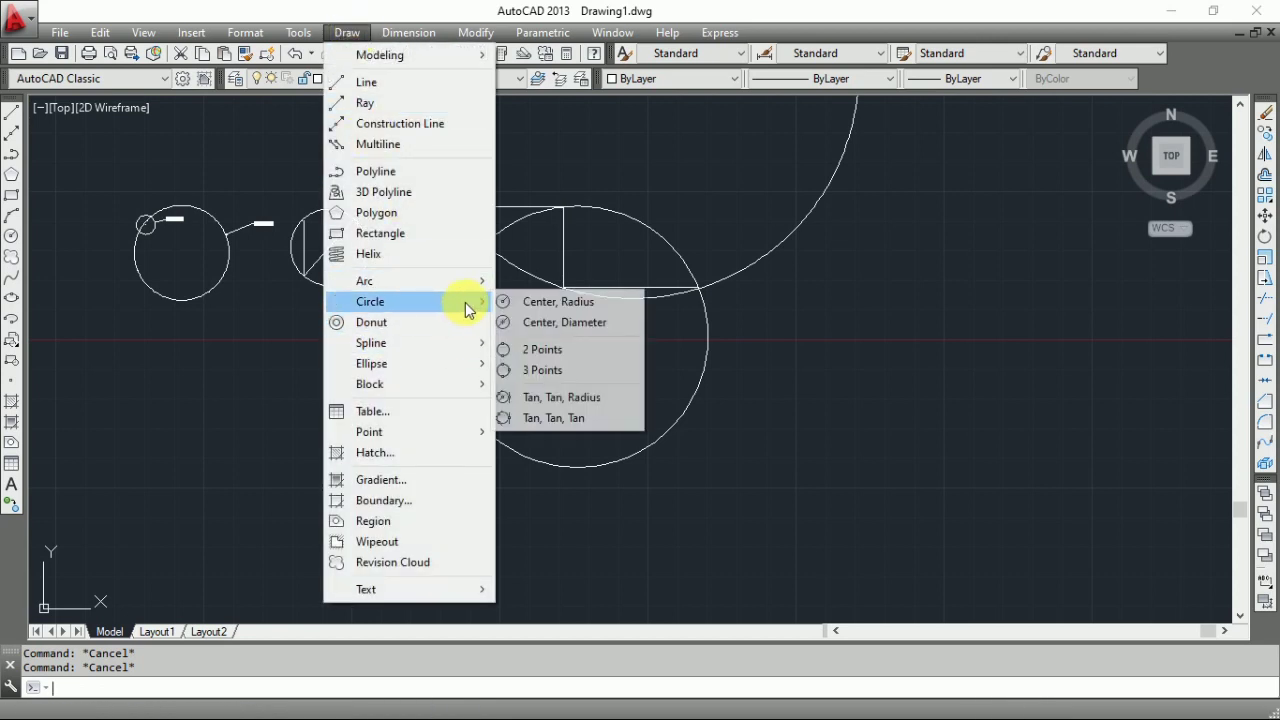
pyautogui.click(548, 400)
pyautogui.press('Escape')
pyautogui.press('Escape')
pyautogui.press('Escape')
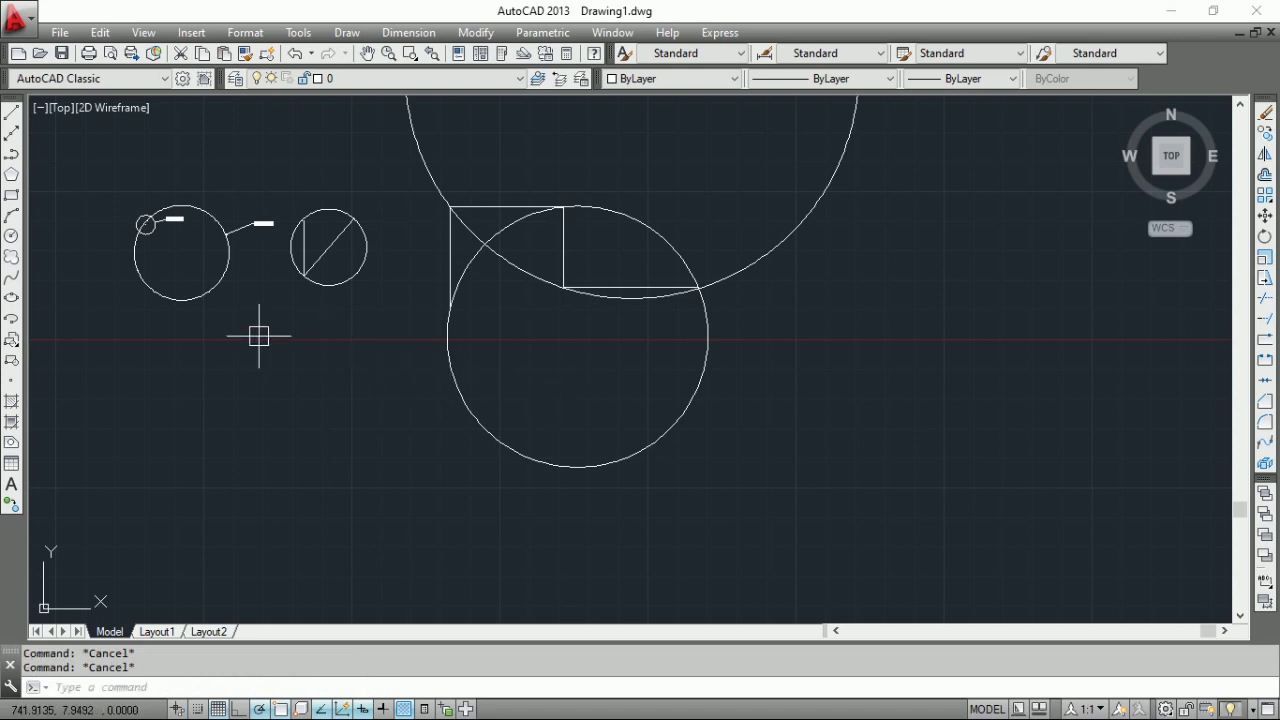
# Step: Draw a centre-radius circle of about 115 radius in the empty area below and to the right of the existing circles
pyautogui.click(31, 213)
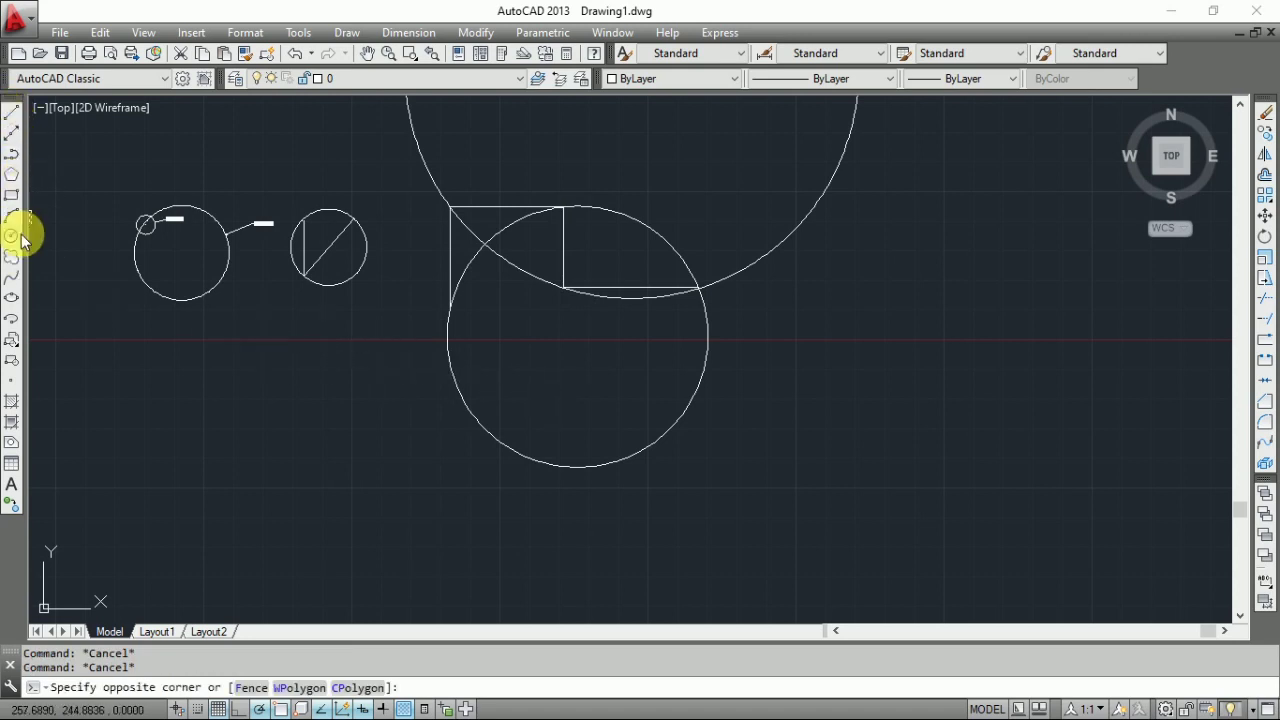
pyautogui.click(16, 240)
pyautogui.click(862, 456)
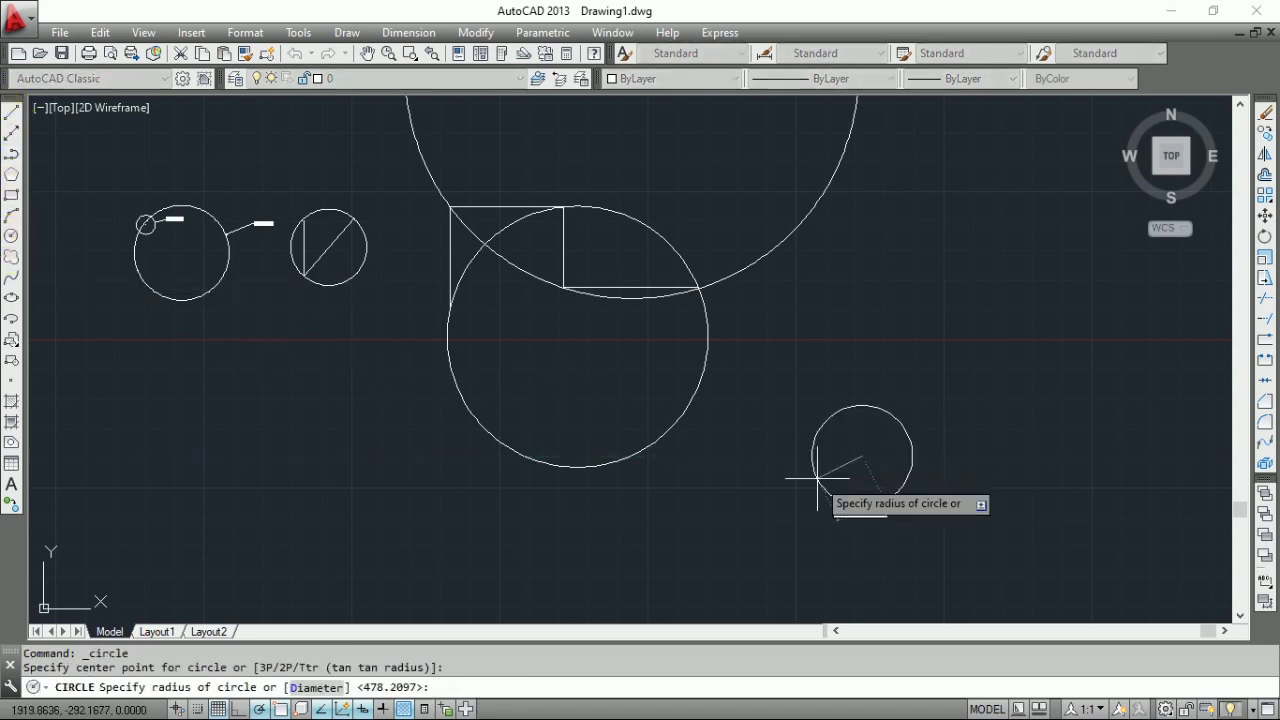
pyautogui.click(1013, 451)
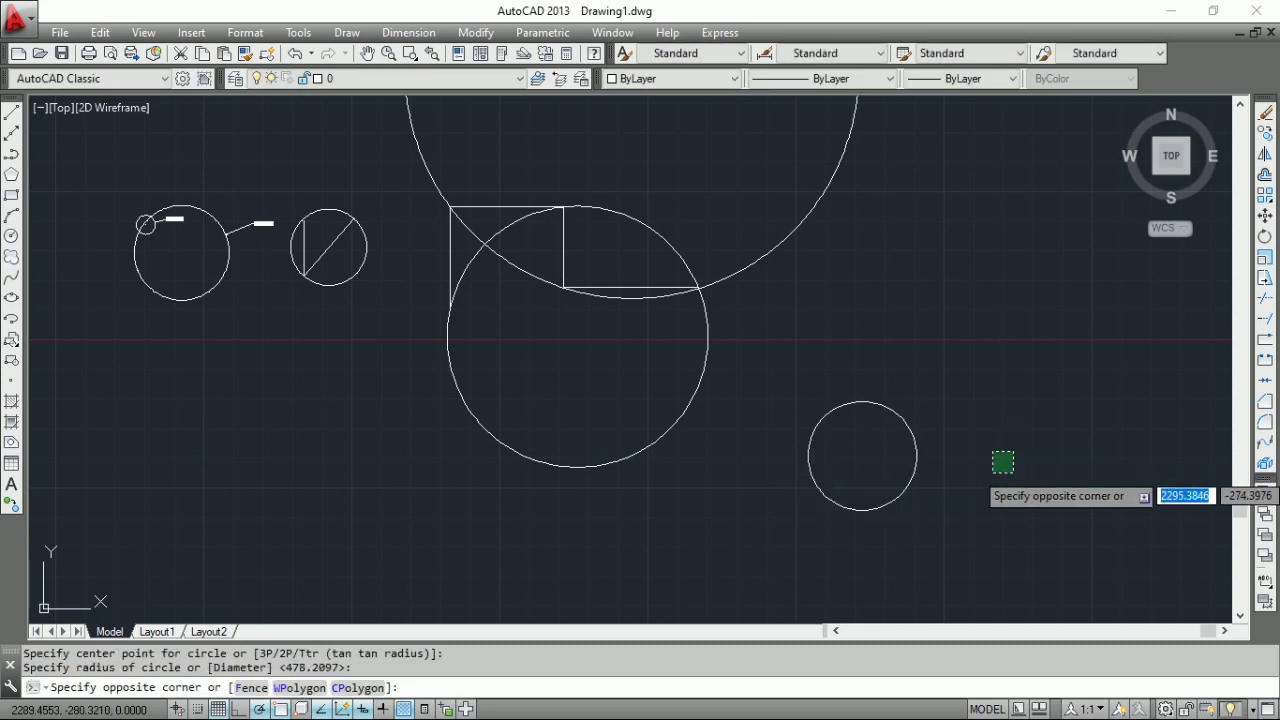
pyautogui.click(1013, 455)
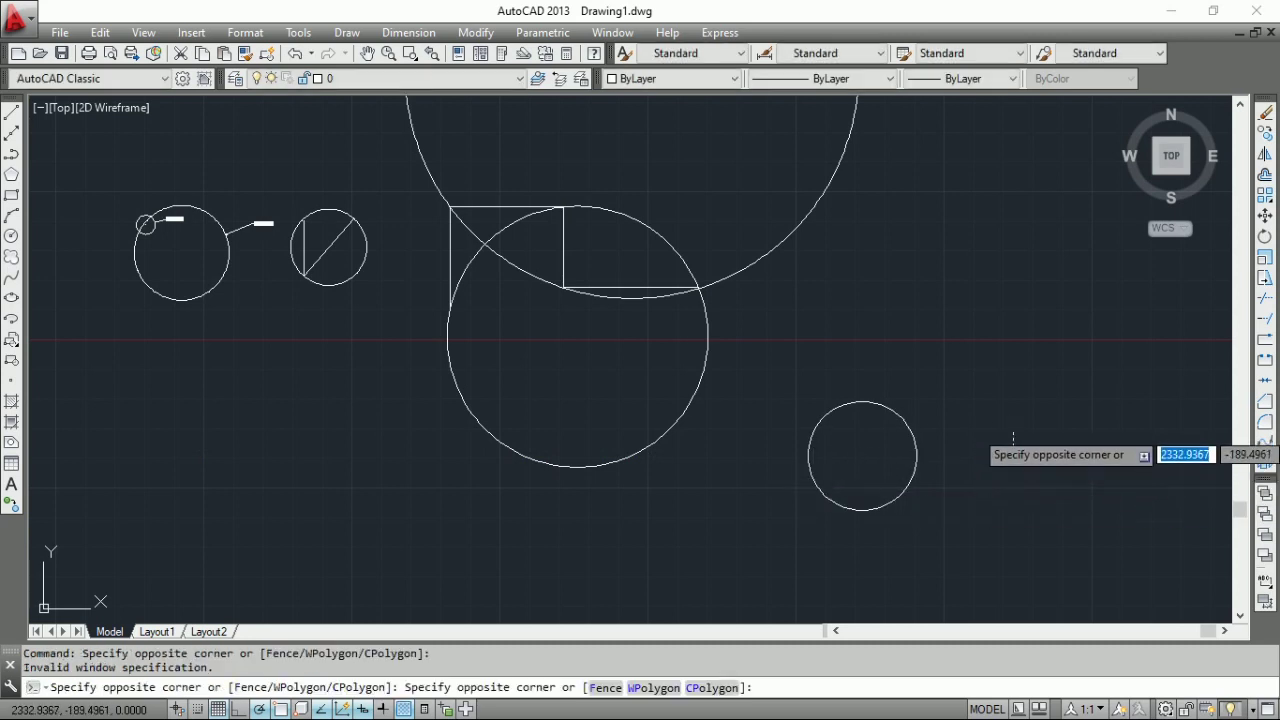
pyautogui.press('Escape')
pyautogui.press('Escape')
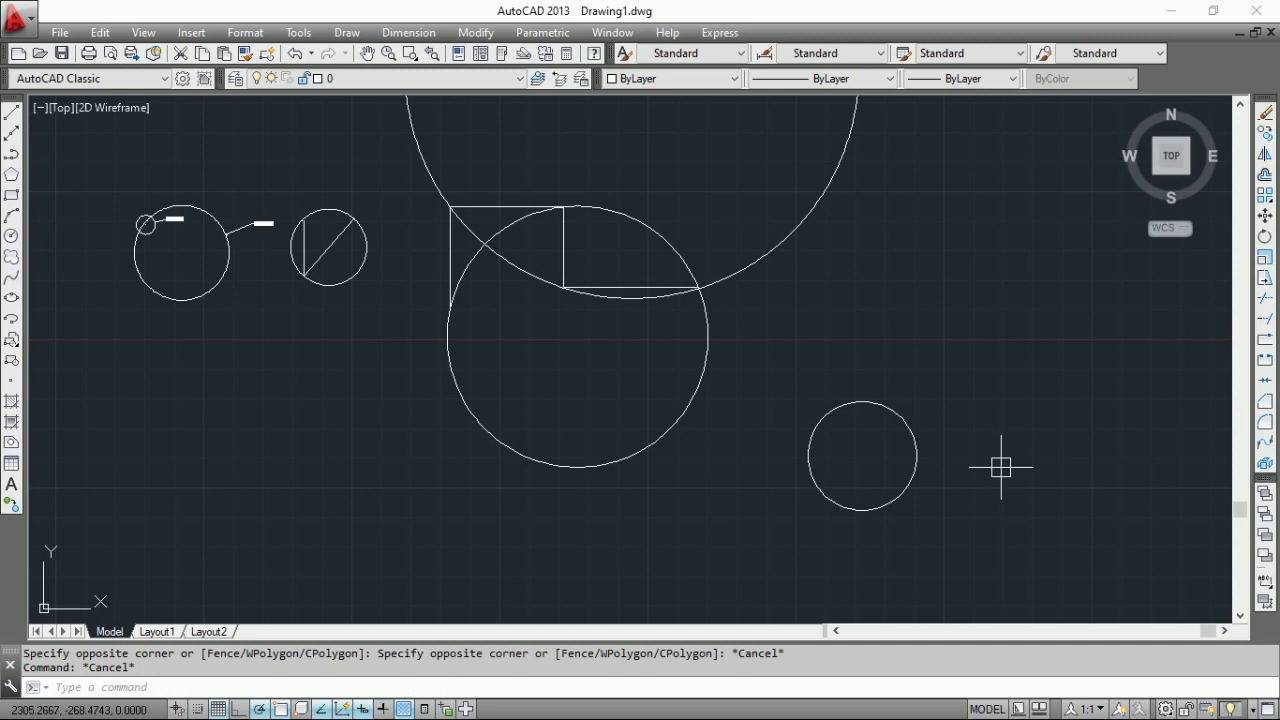
pyautogui.click(997, 467)
pyautogui.click(1049, 437)
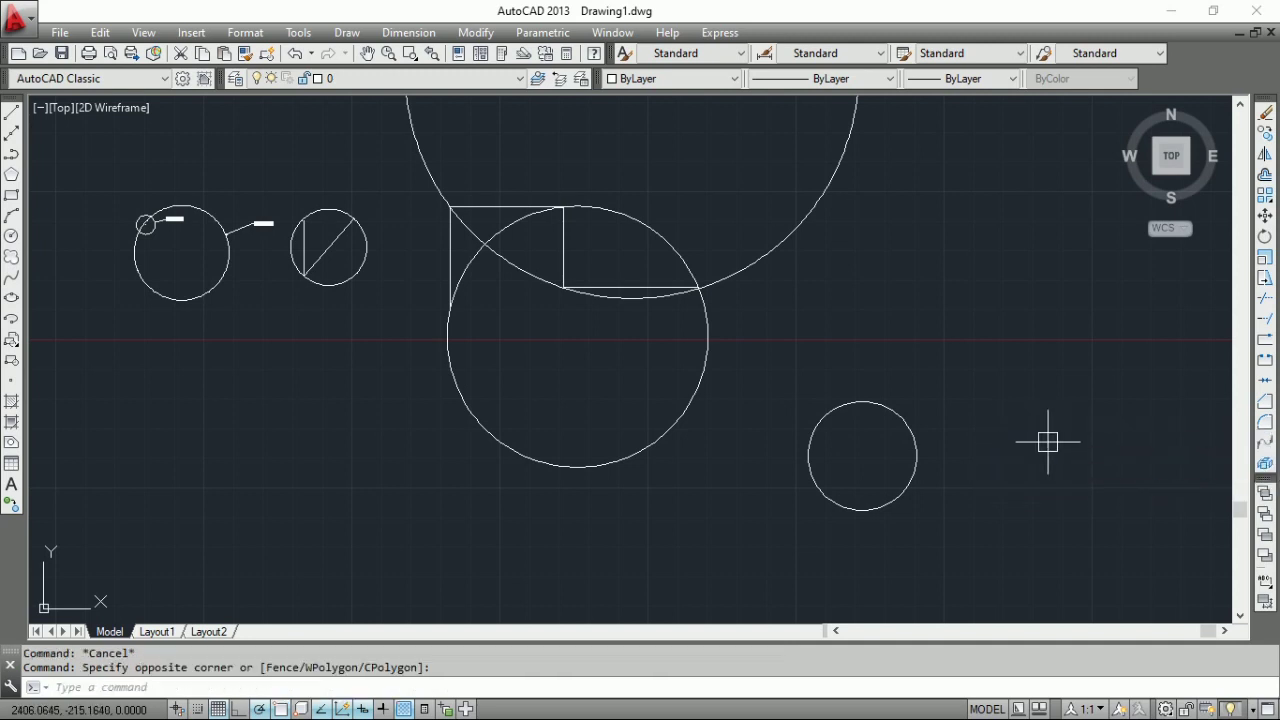
# Step: Draw a smaller centre-radius circle of about 78 radius to the right of the last one, leaving a gap between them
pyautogui.click(11, 237)
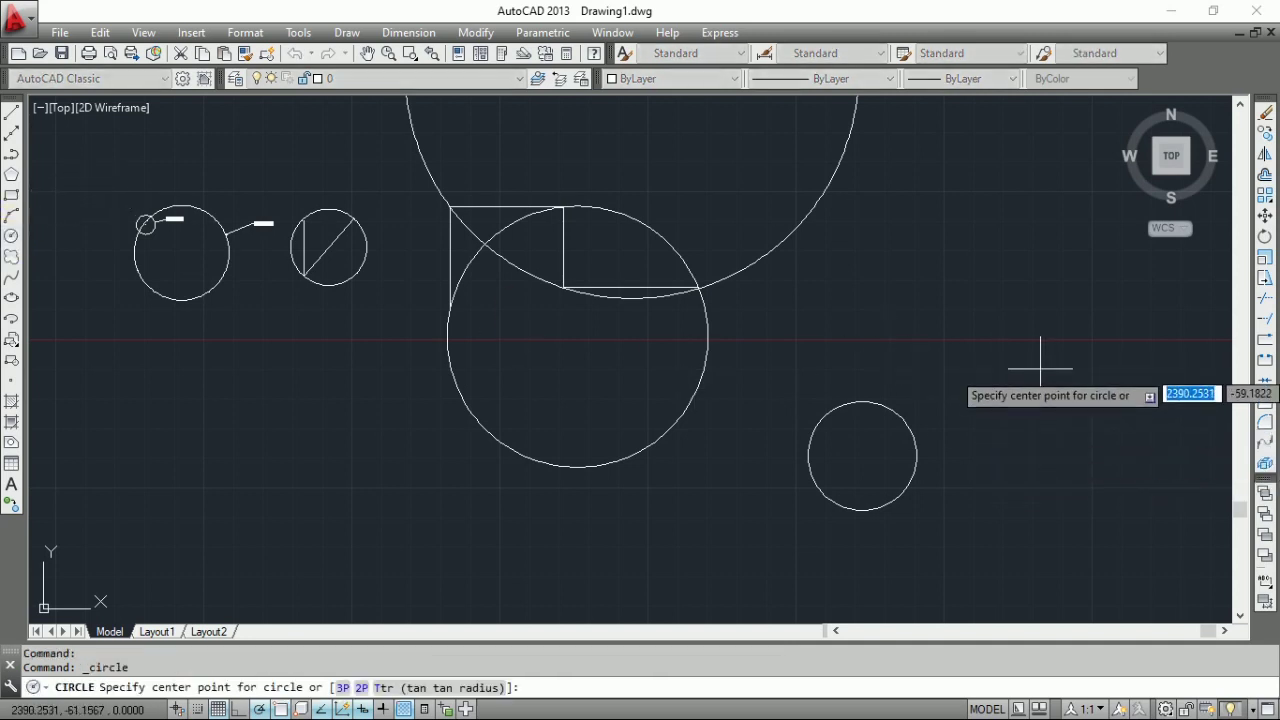
pyautogui.click(1028, 463)
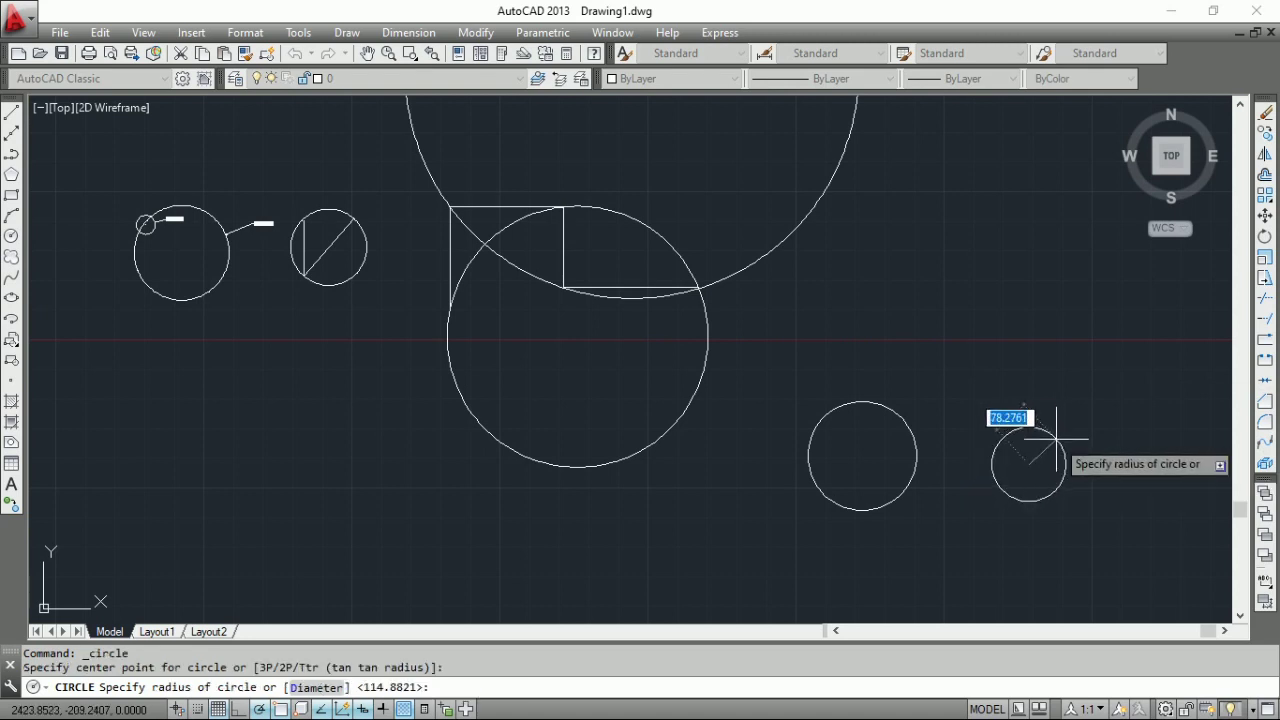
pyautogui.click(1055, 440)
pyautogui.moveTo(974, 474); pyautogui.dragTo(968, 478, button='middle')
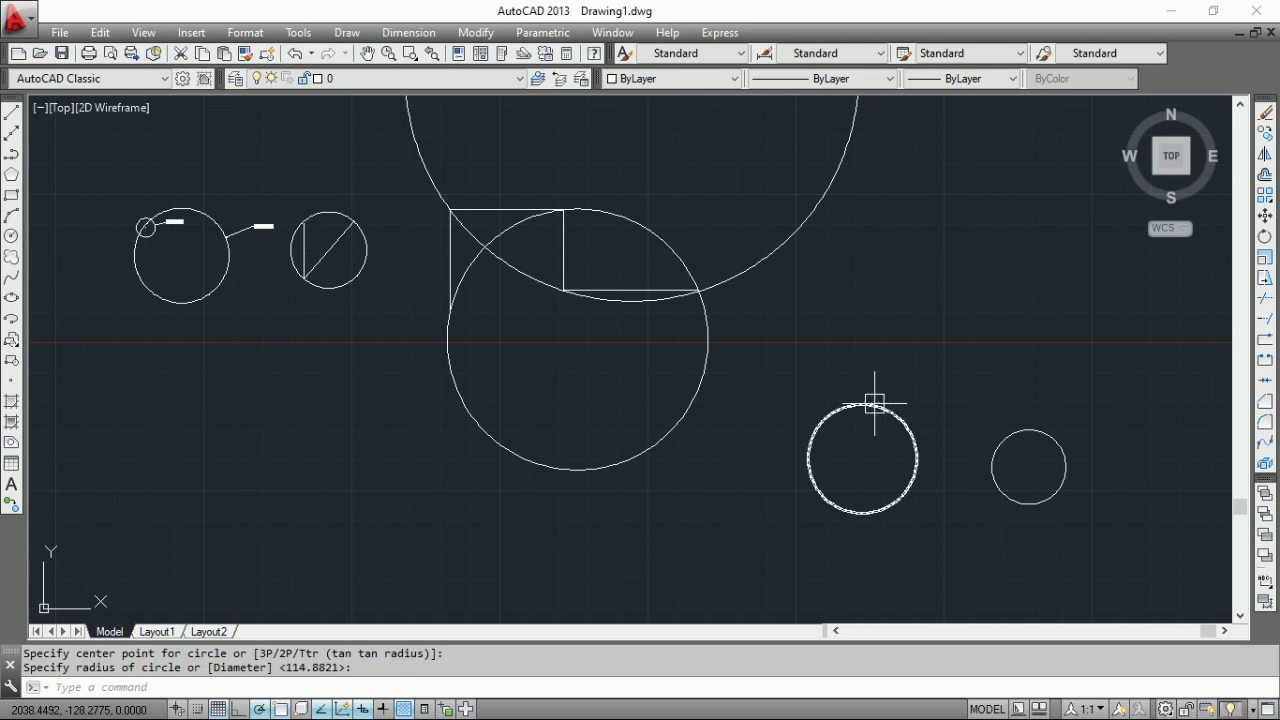
# Step: Draw a Tan, Tan, Radius circle of radius 500 tangent to the upper sides of the two new circles
pyautogui.click(332, 33)
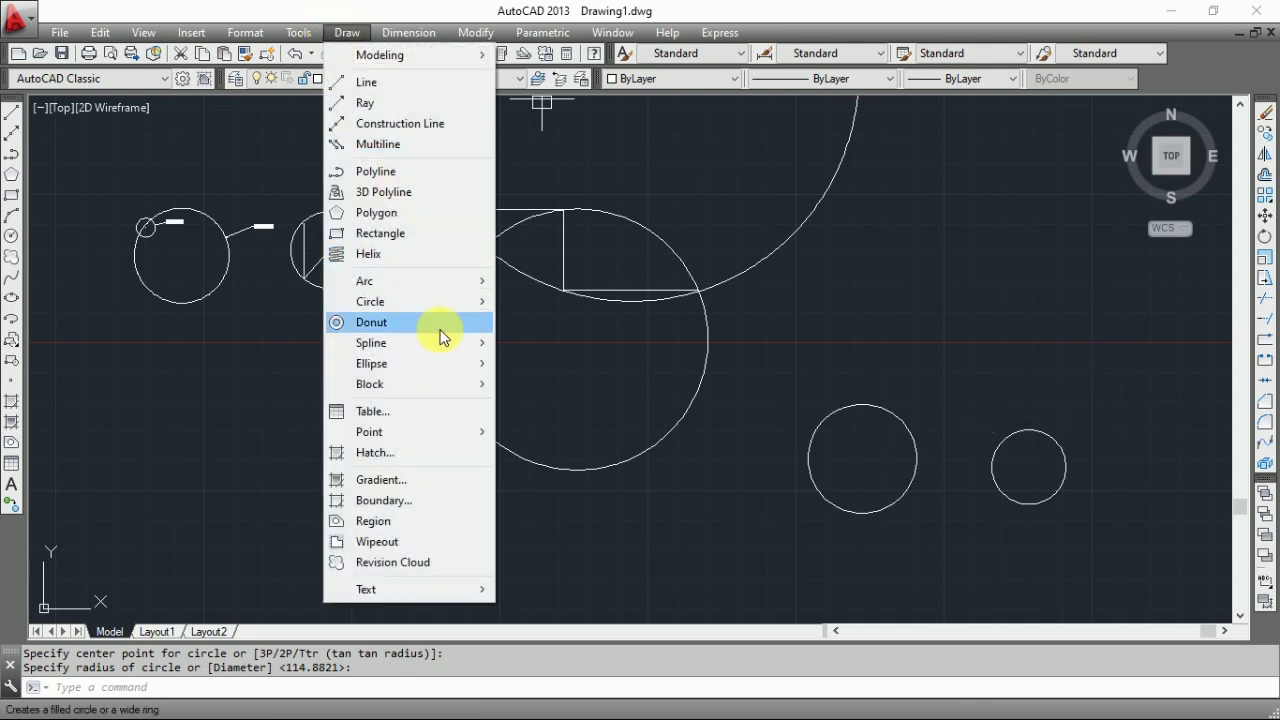
pyautogui.moveTo(456, 314)
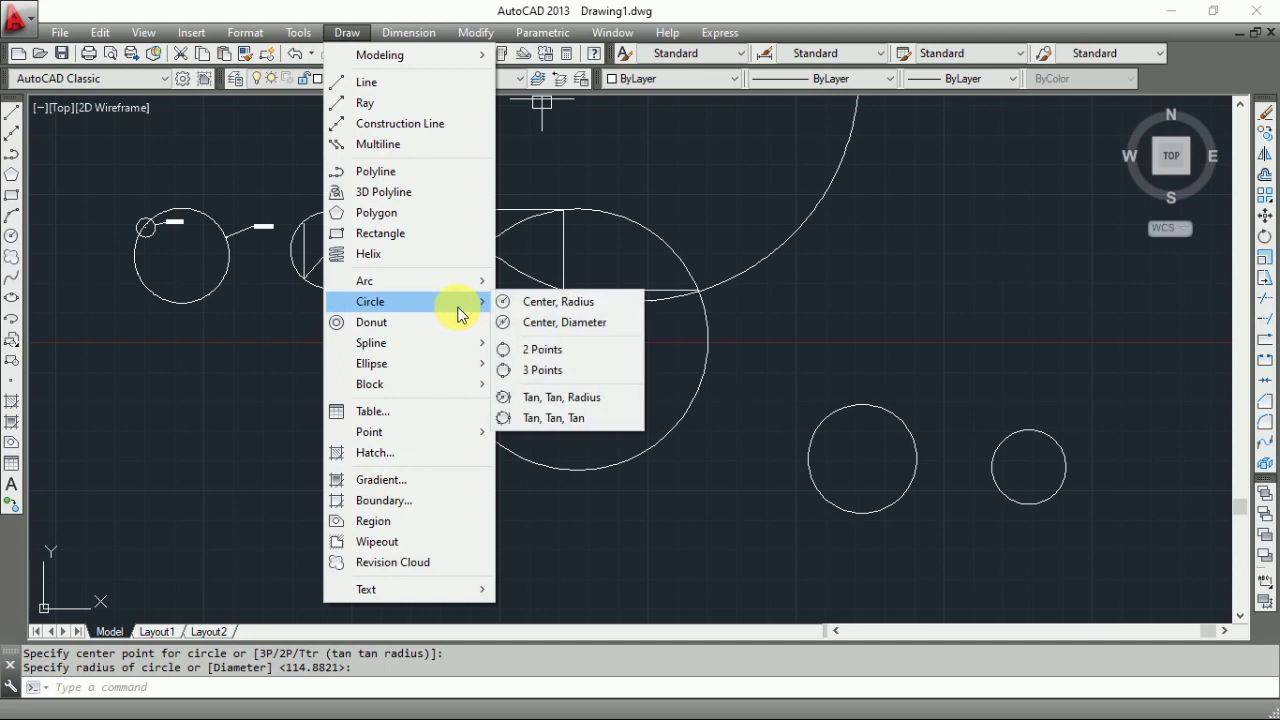
pyautogui.click(563, 405)
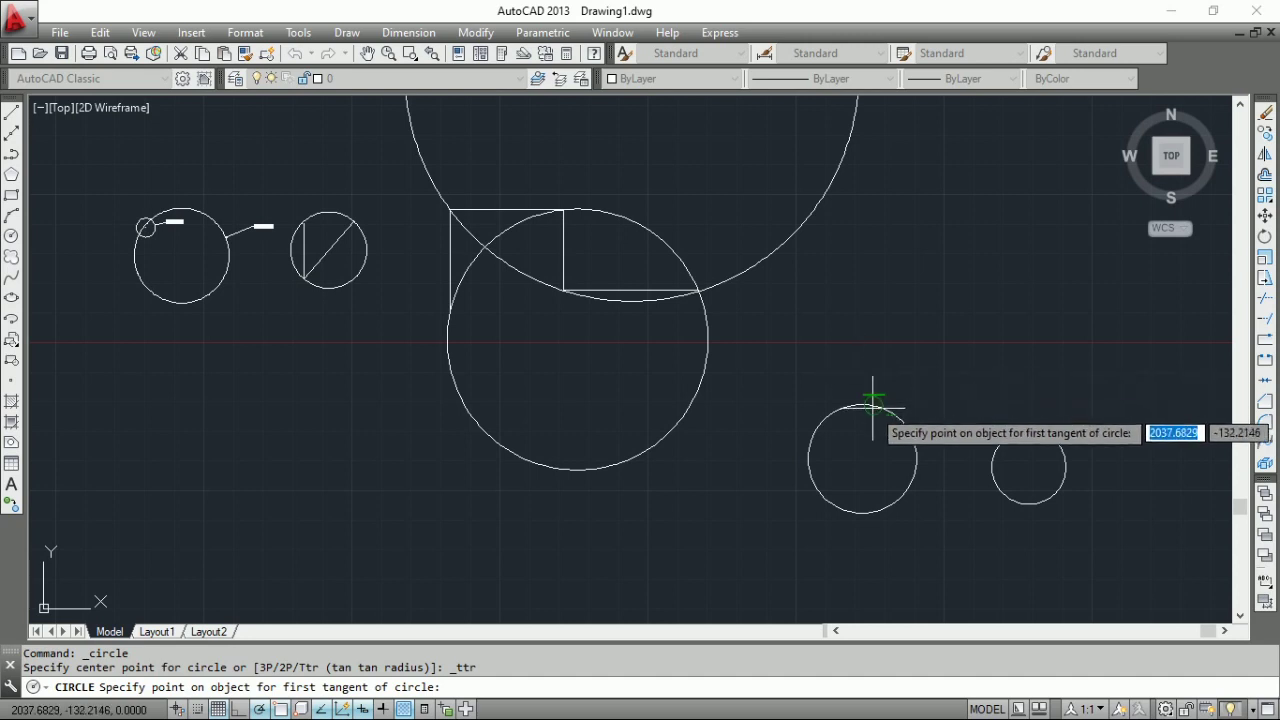
pyautogui.click(860, 406)
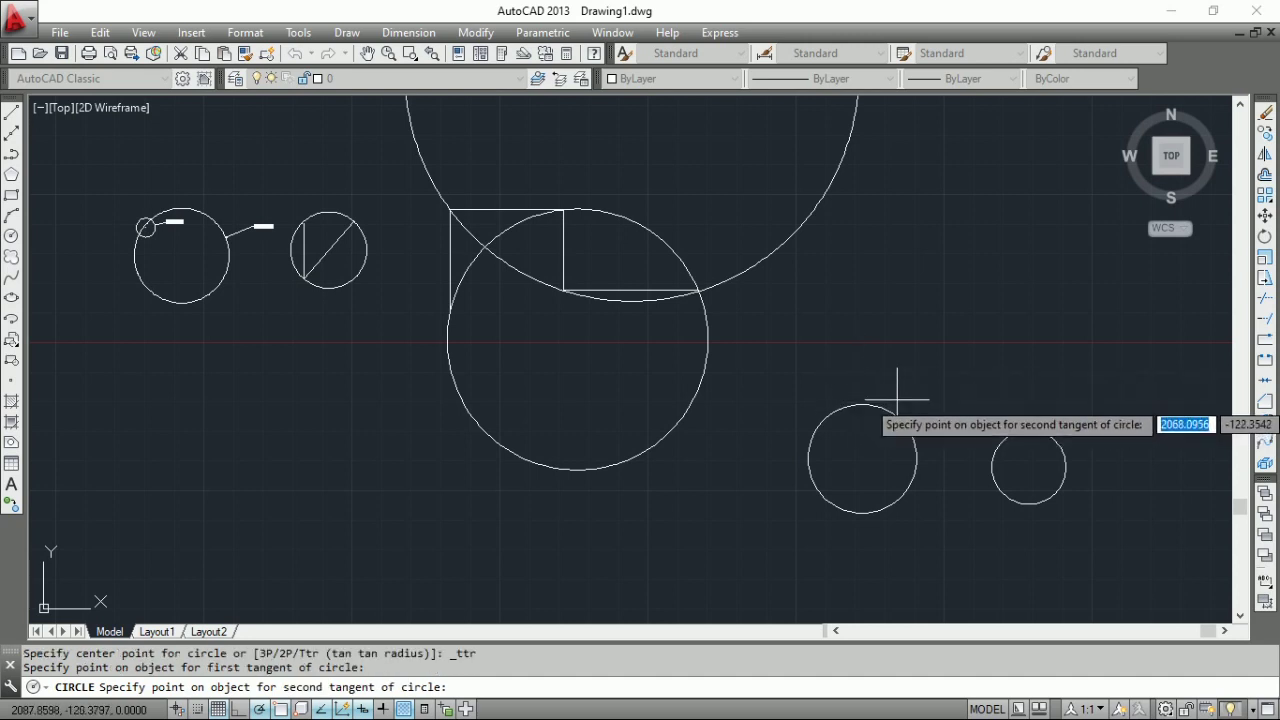
pyautogui.click(1029, 430)
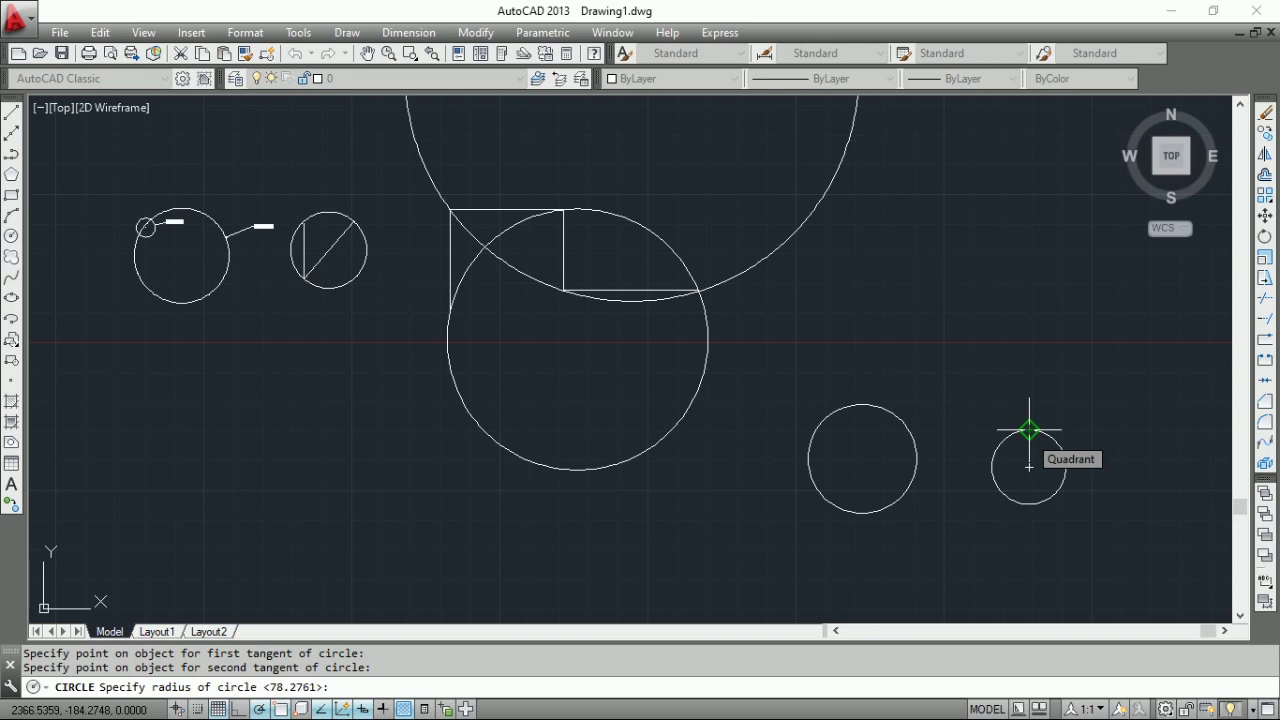
pyautogui.write('500')
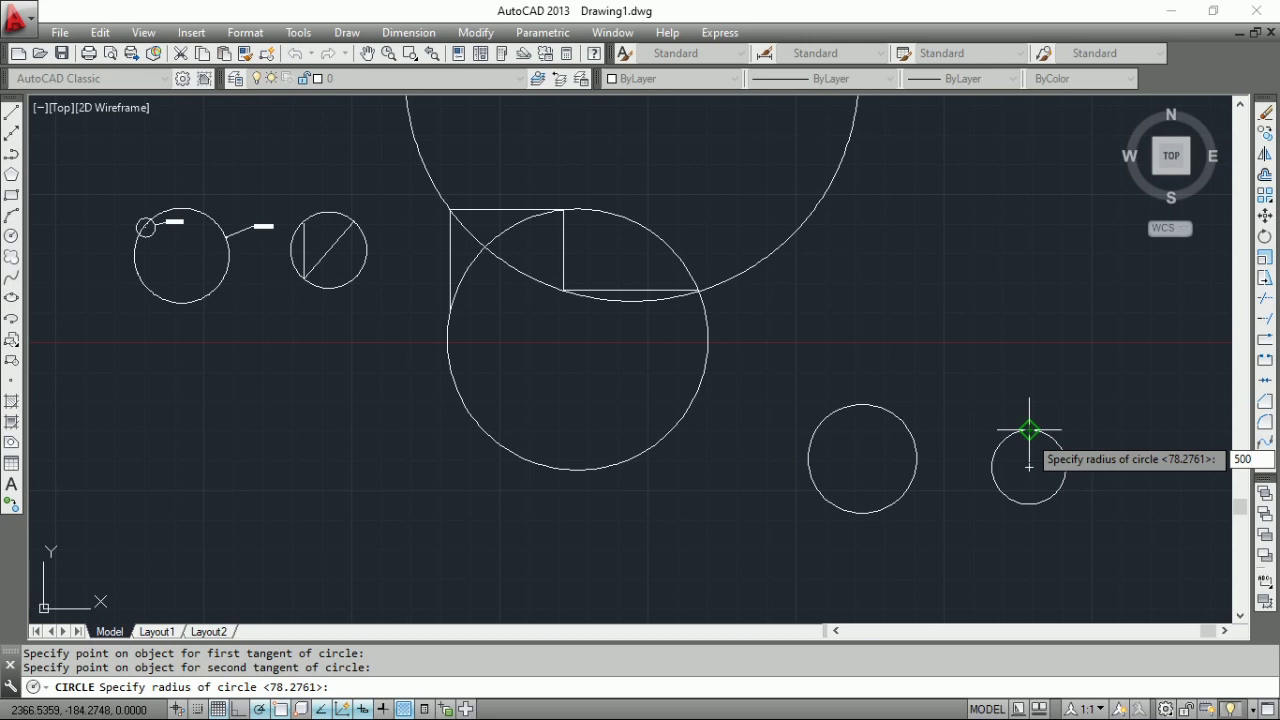
pyautogui.press('Return')
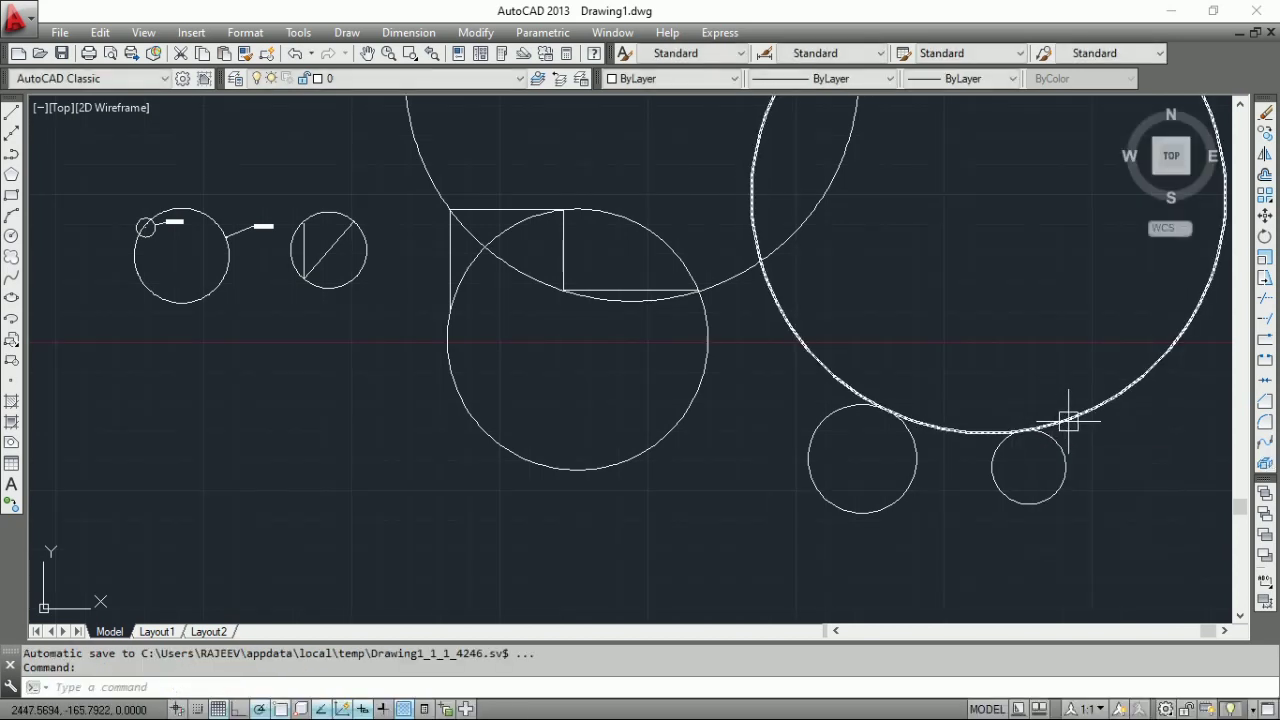
# Step: Add a diameter dimension to the large circle resting on the two small circles, placing its text outside to the lower left
pyautogui.click(409, 32)
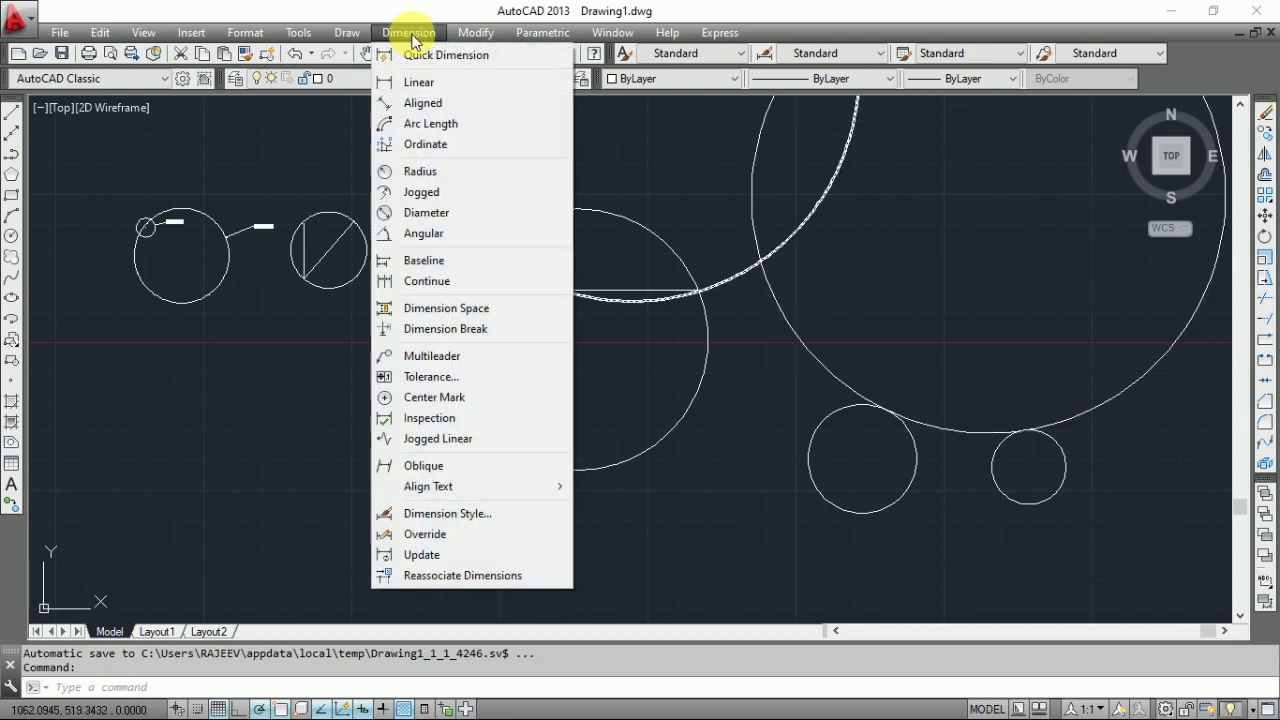
pyautogui.click(452, 213)
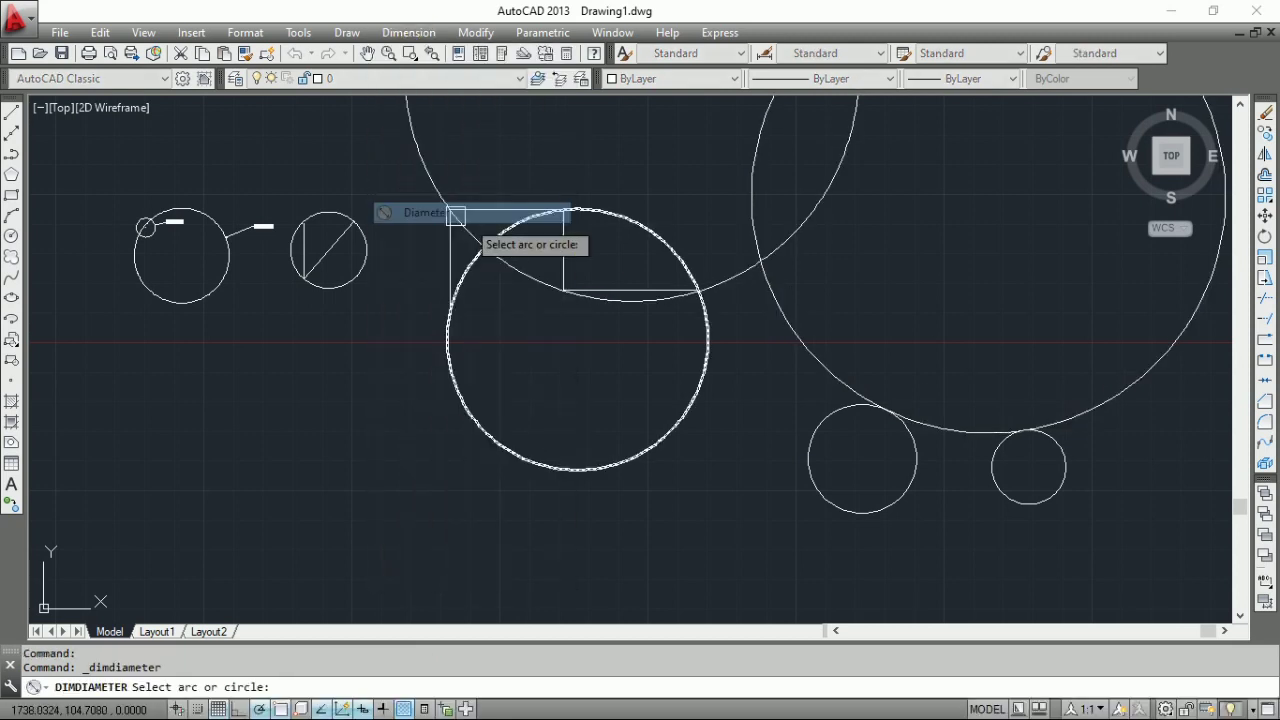
pyautogui.click(819, 357)
pyautogui.scroll(5, 743, 457)
pyautogui.scroll(-6, 730, 465)
pyautogui.moveTo(1037, 385)
pyautogui.mouseDown(button='middle')
pyautogui.moveTo(800, 357)
pyautogui.moveTo(815, 380)
pyautogui.mouseUp(button='middle')
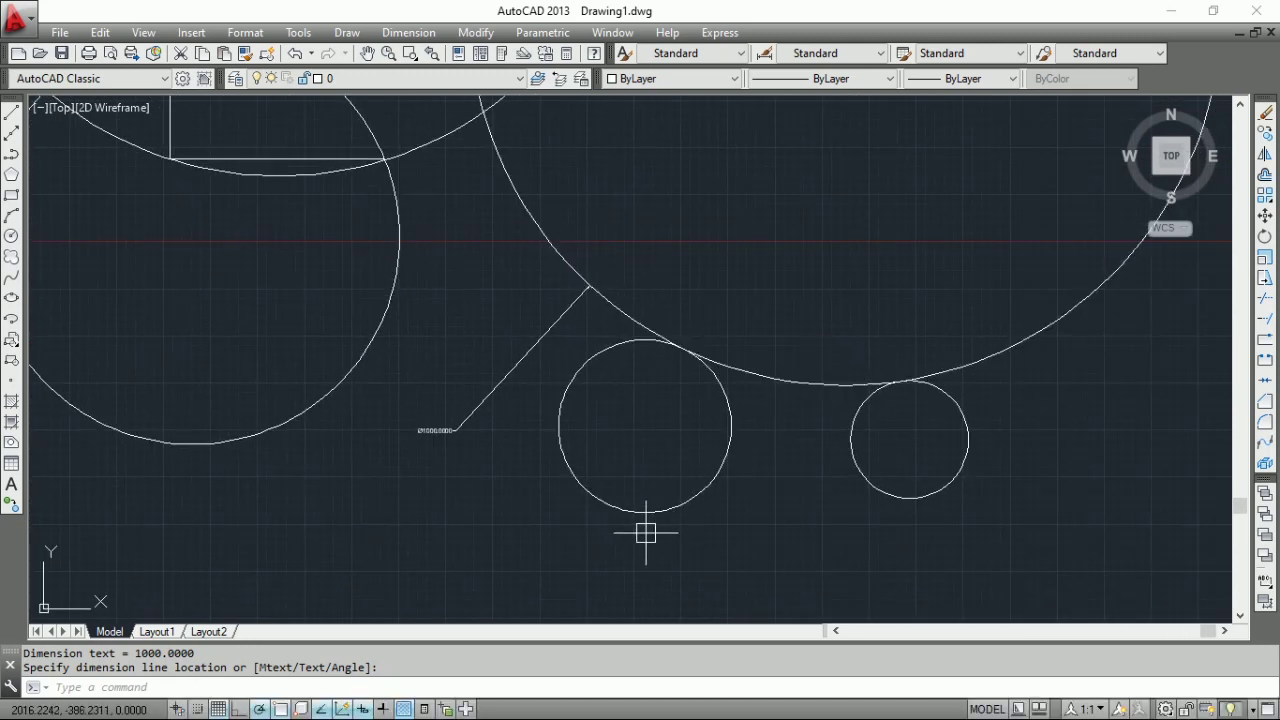
# Step: Draw another Tan, Tan, Radius circle of radius 600 tangent to the lower sides of the two small circles
pyautogui.click(350, 33)
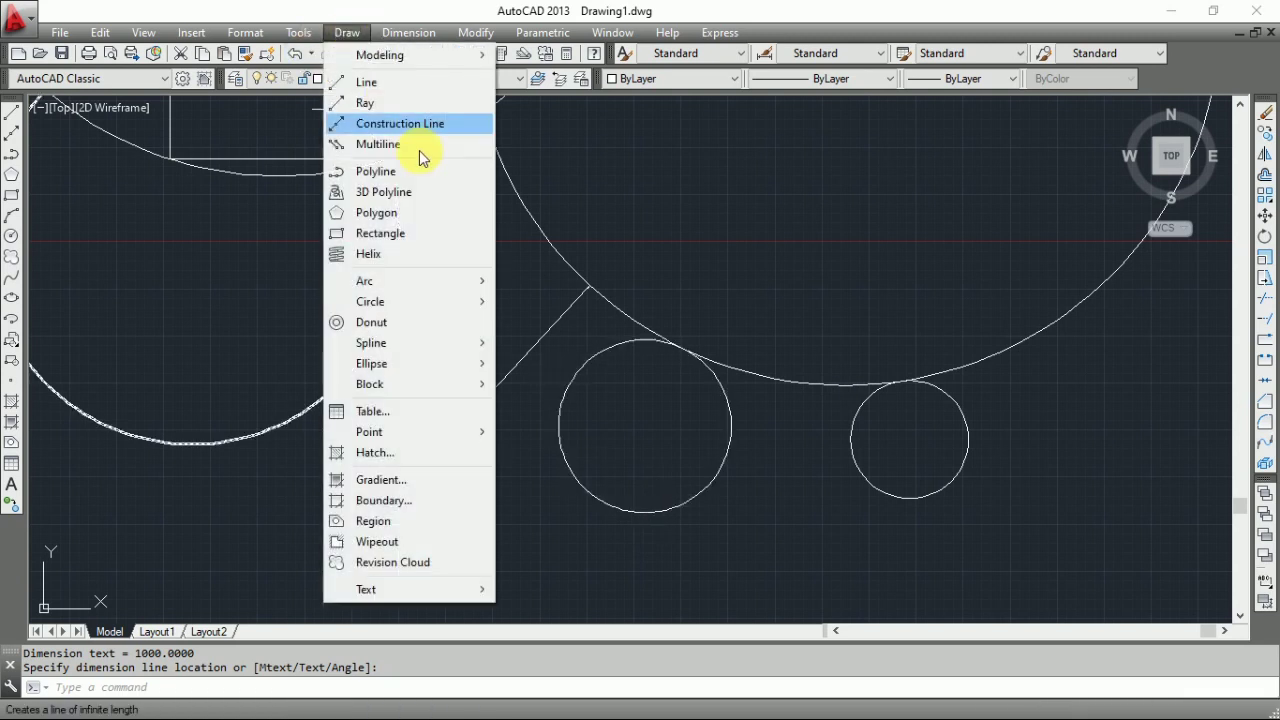
pyautogui.moveTo(461, 302)
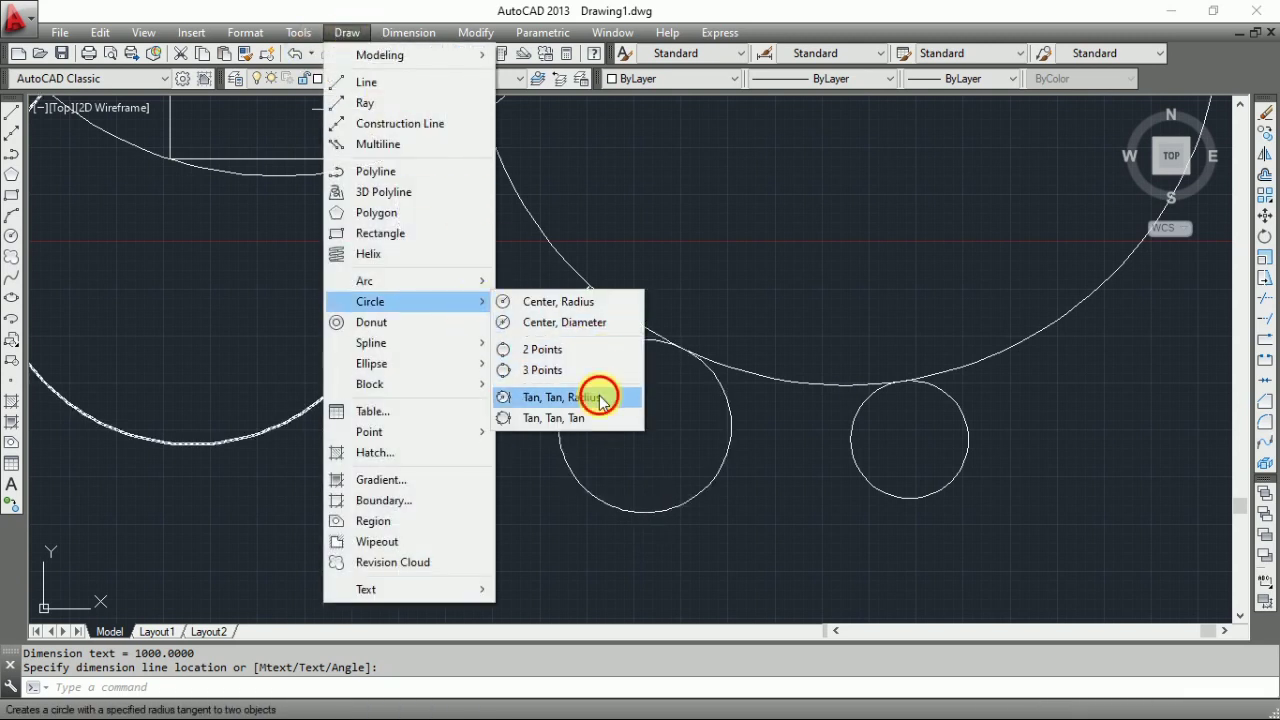
pyautogui.click(585, 397)
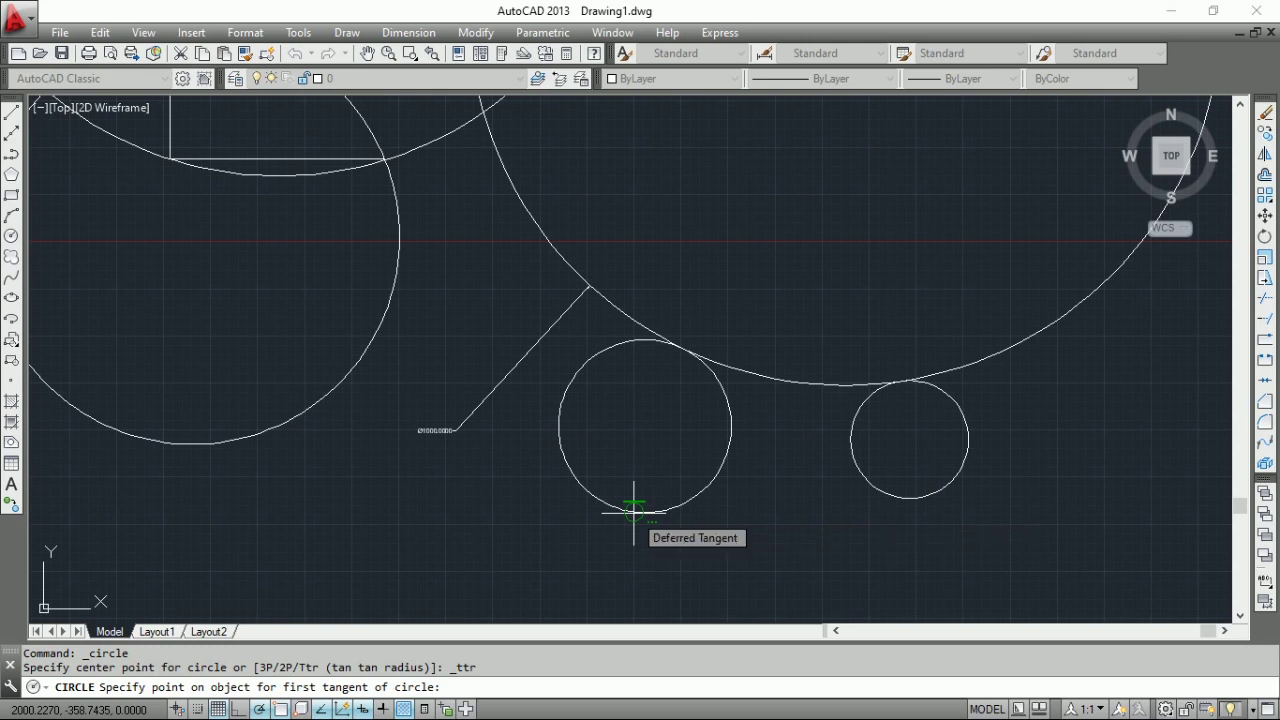
pyautogui.click(634, 510)
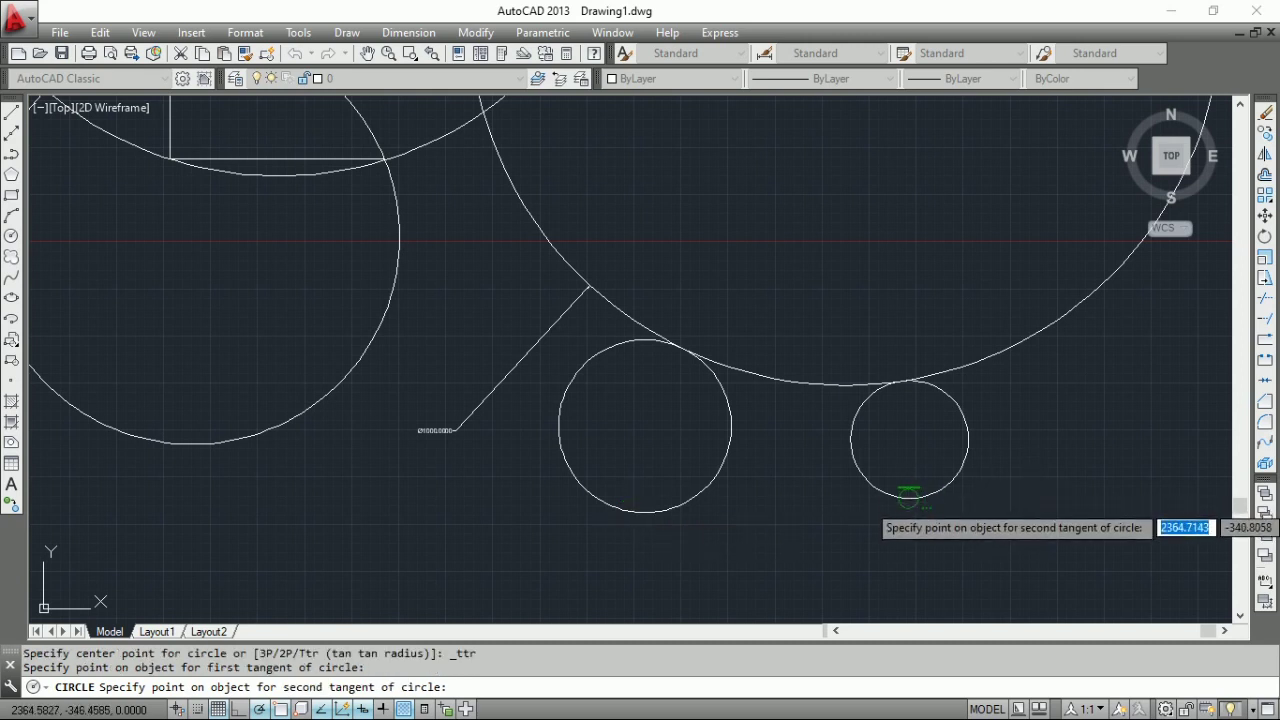
pyautogui.click(909, 494)
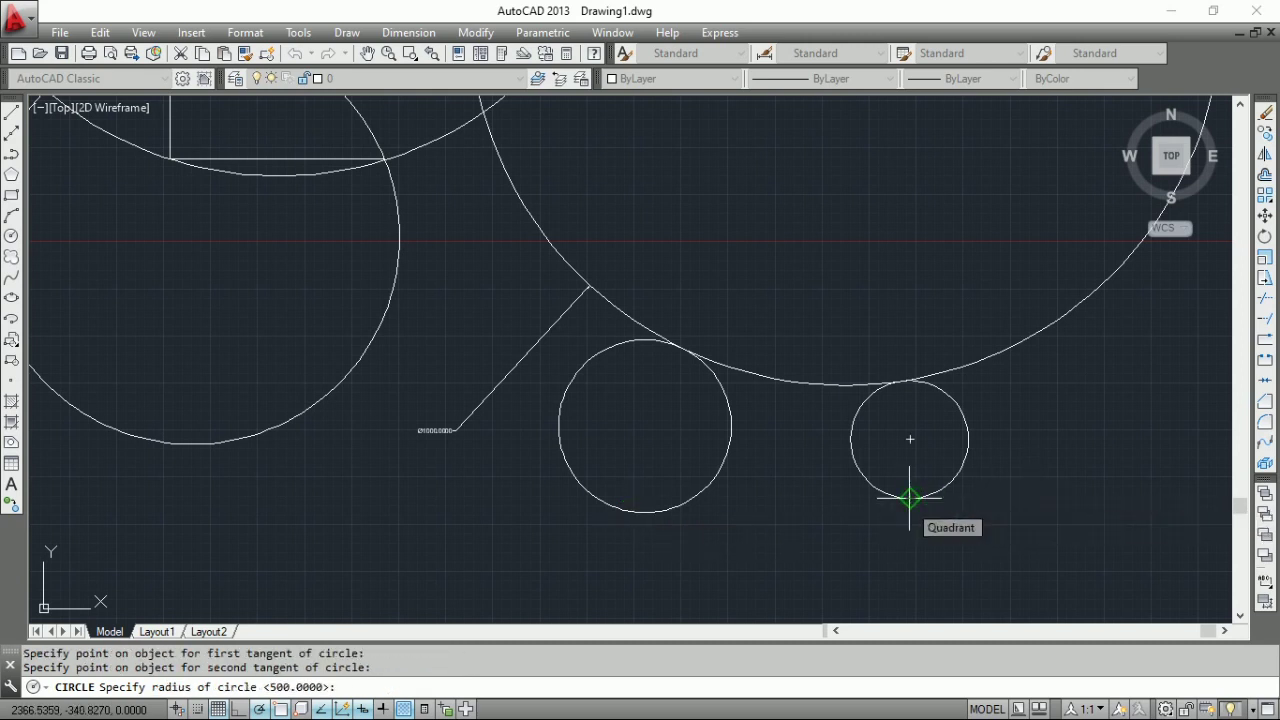
pyautogui.write('600')
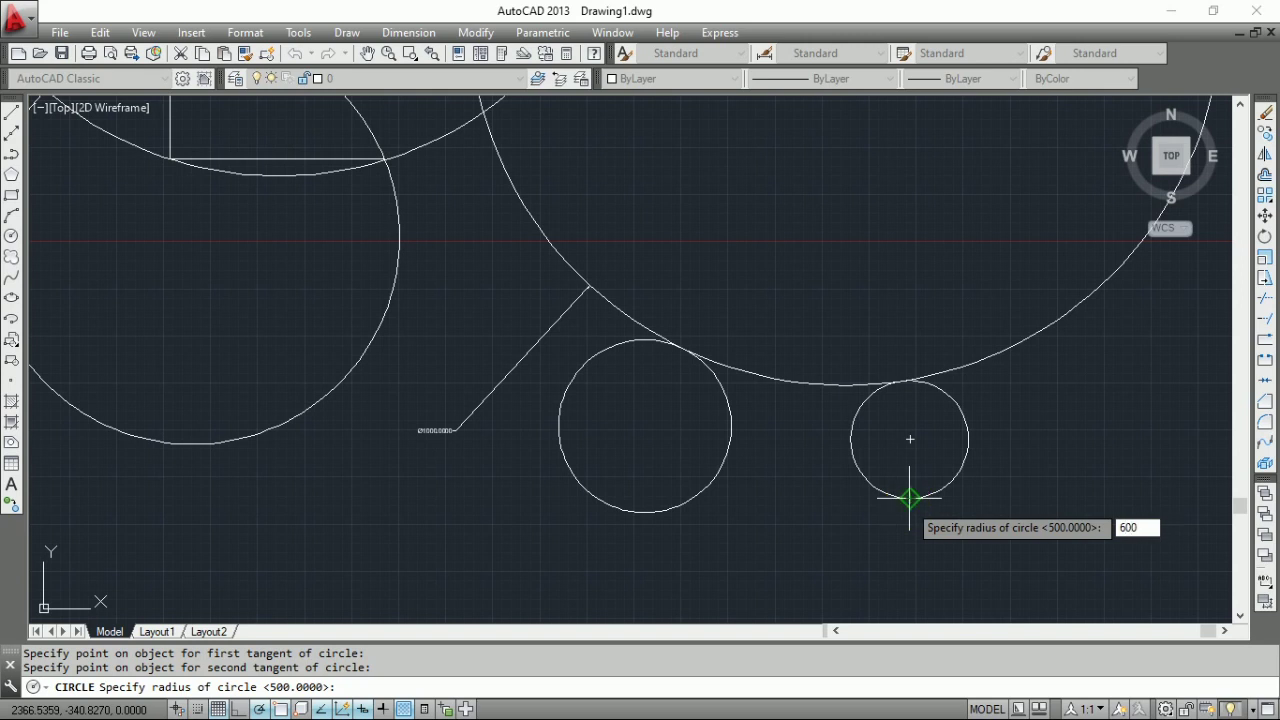
pyautogui.press('Return')
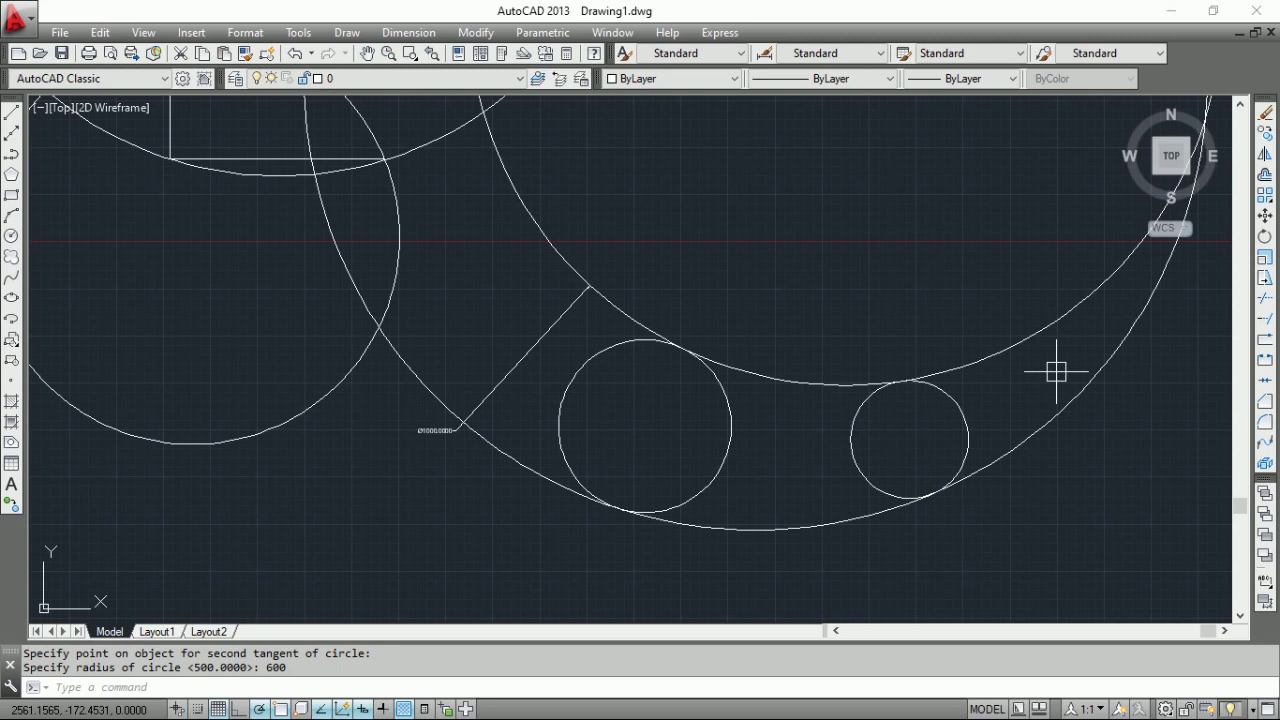
# Step: Regenerate all viewports to refresh the display of the drawn circles
pyautogui.scroll(-1, 1056, 371)
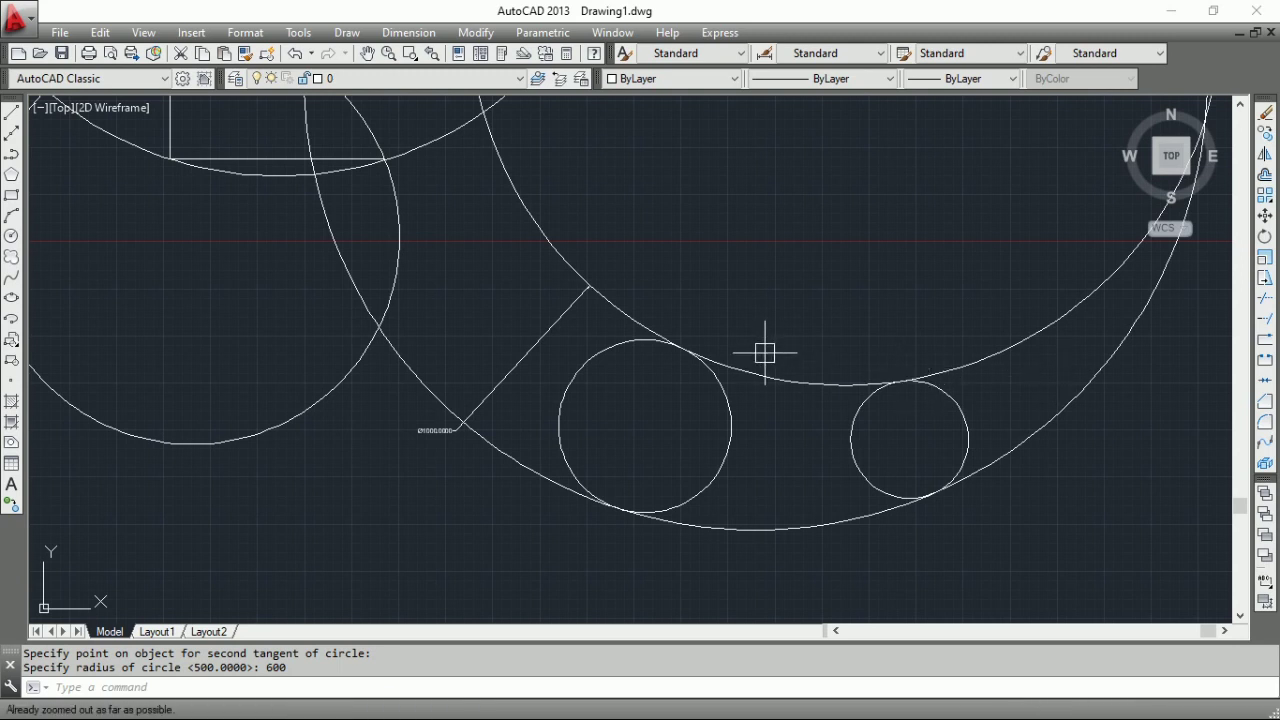
pyautogui.moveTo(765, 352); pyautogui.dragTo(766, 446, button='middle')
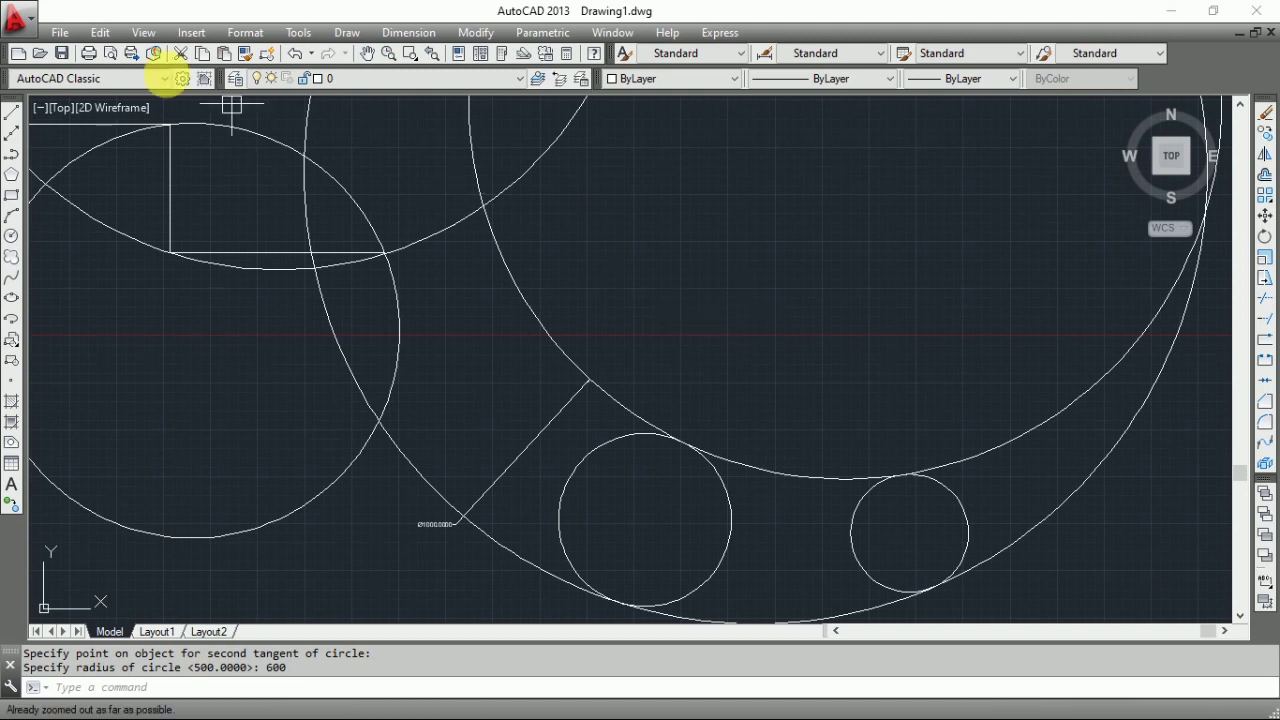
pyautogui.scroll(4, 575, 243)
pyautogui.click(143, 32)
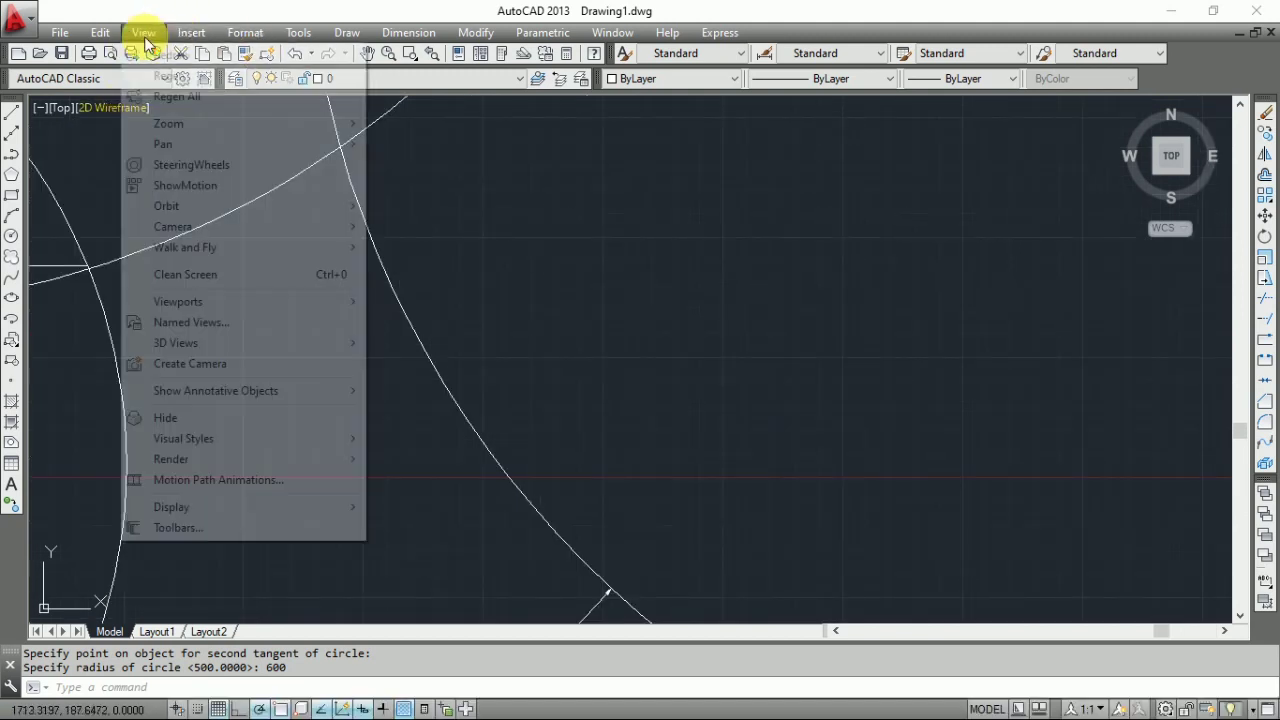
pyautogui.click(197, 98)
pyautogui.scroll(-6, 482, 239)
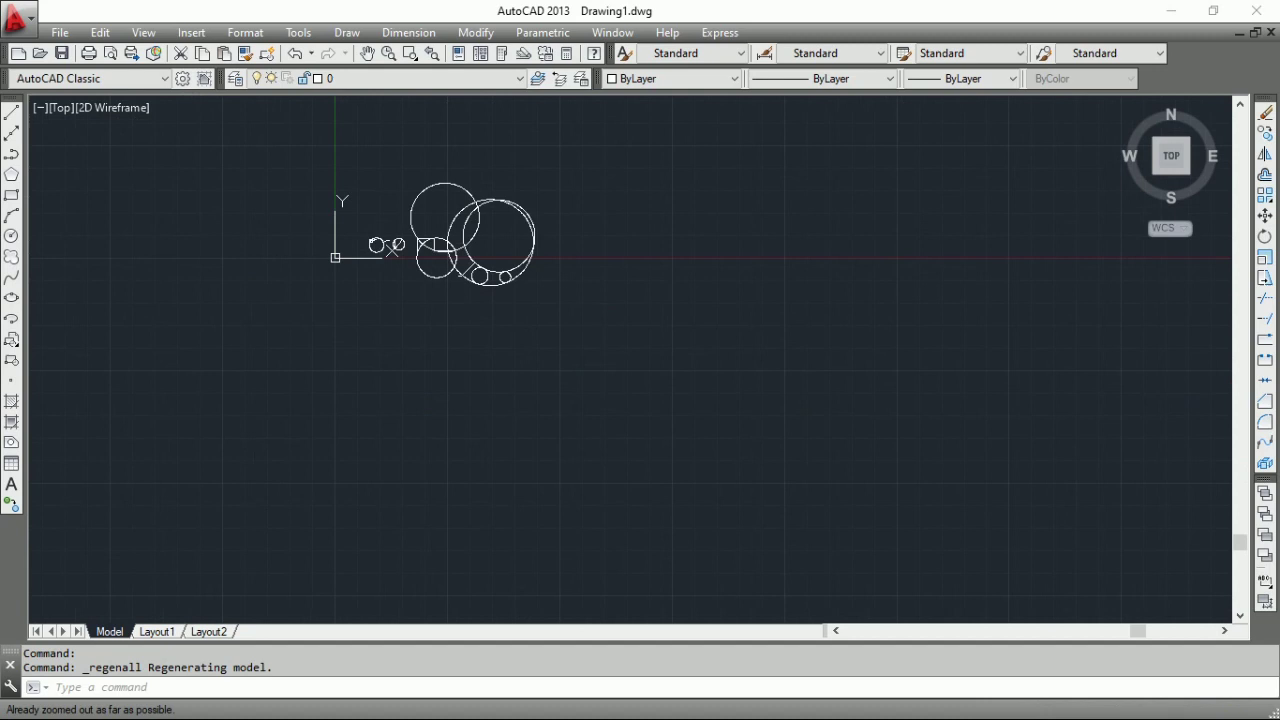
pyautogui.scroll(10, 595, 212)
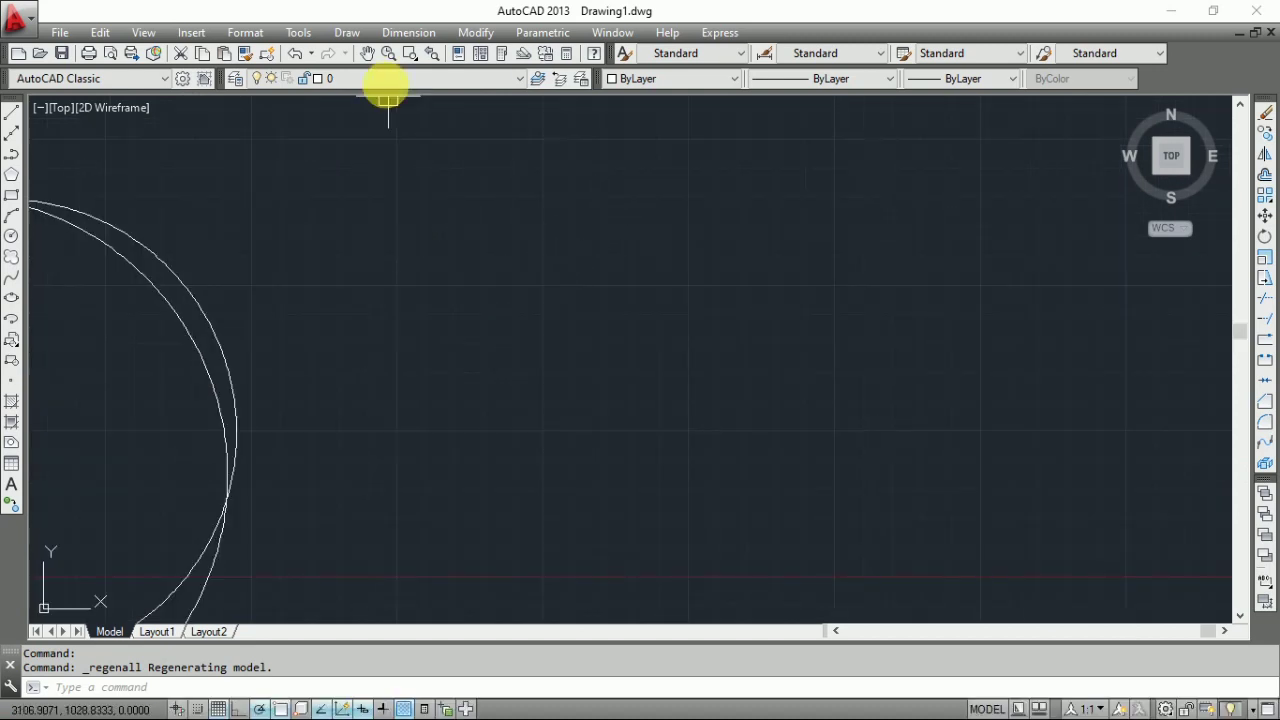
pyautogui.click(345, 32)
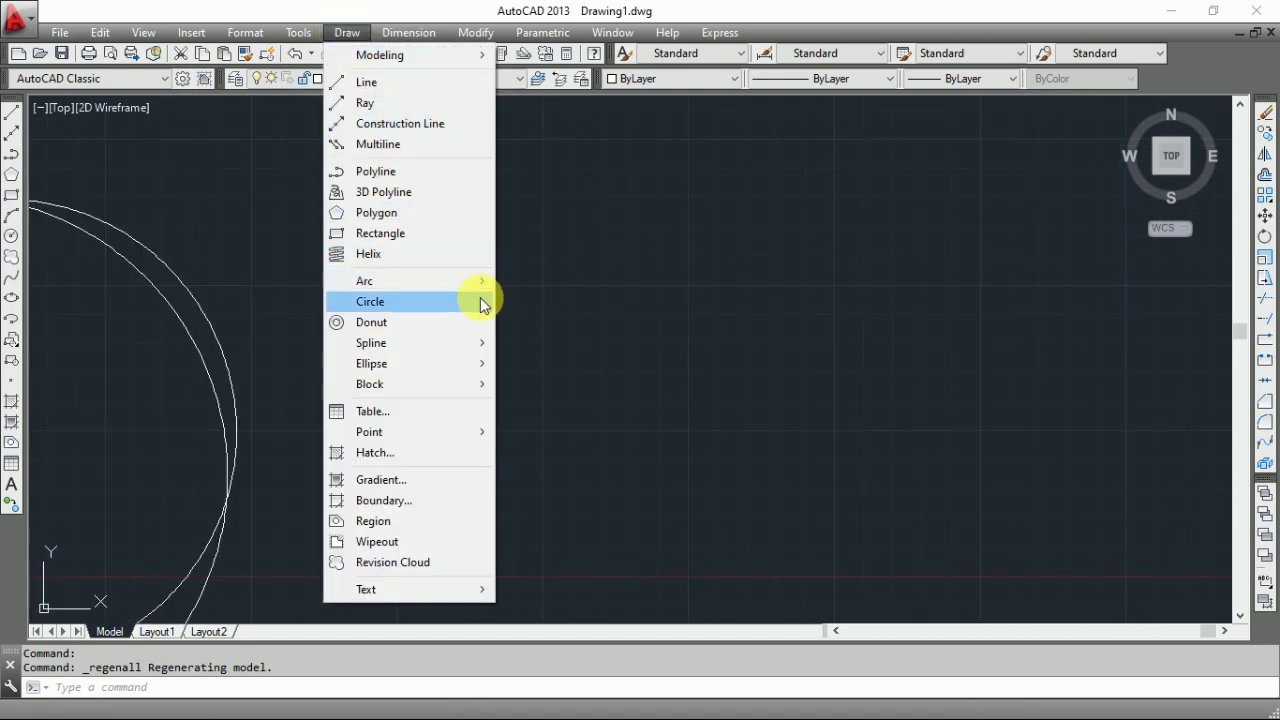
pyautogui.moveTo(480, 297)
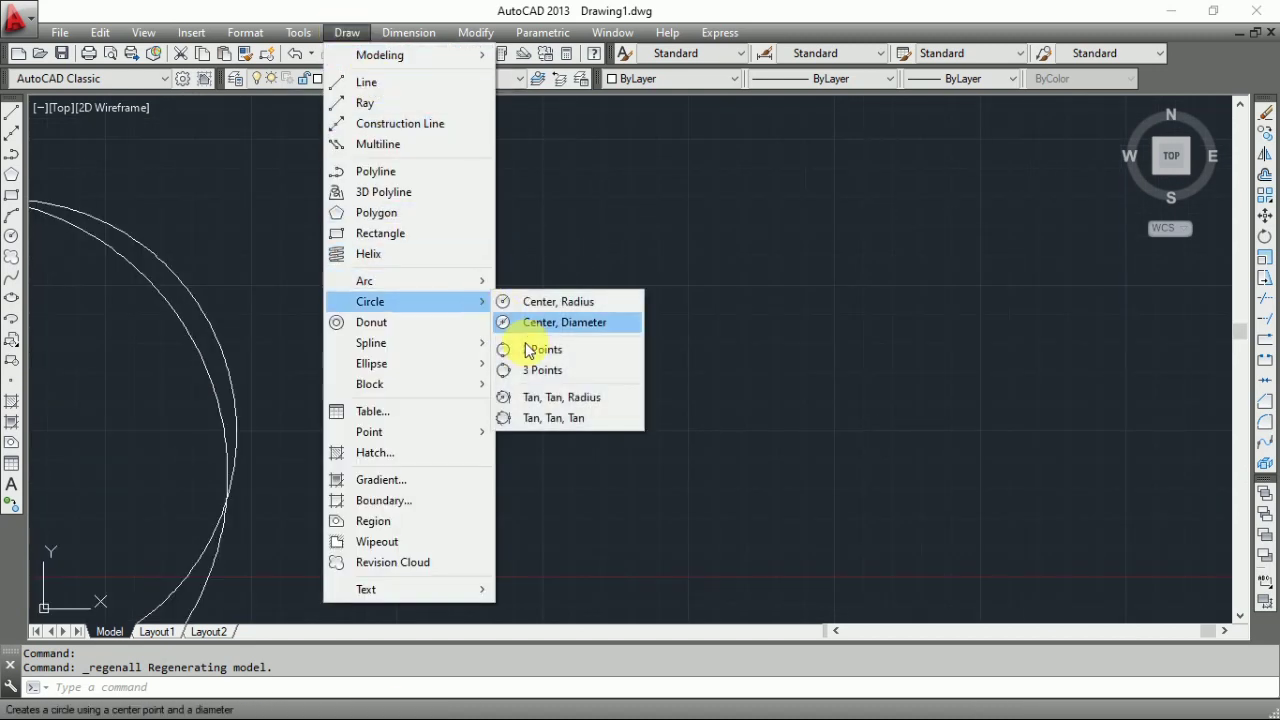
pyautogui.click(557, 420)
pyautogui.click(454, 349)
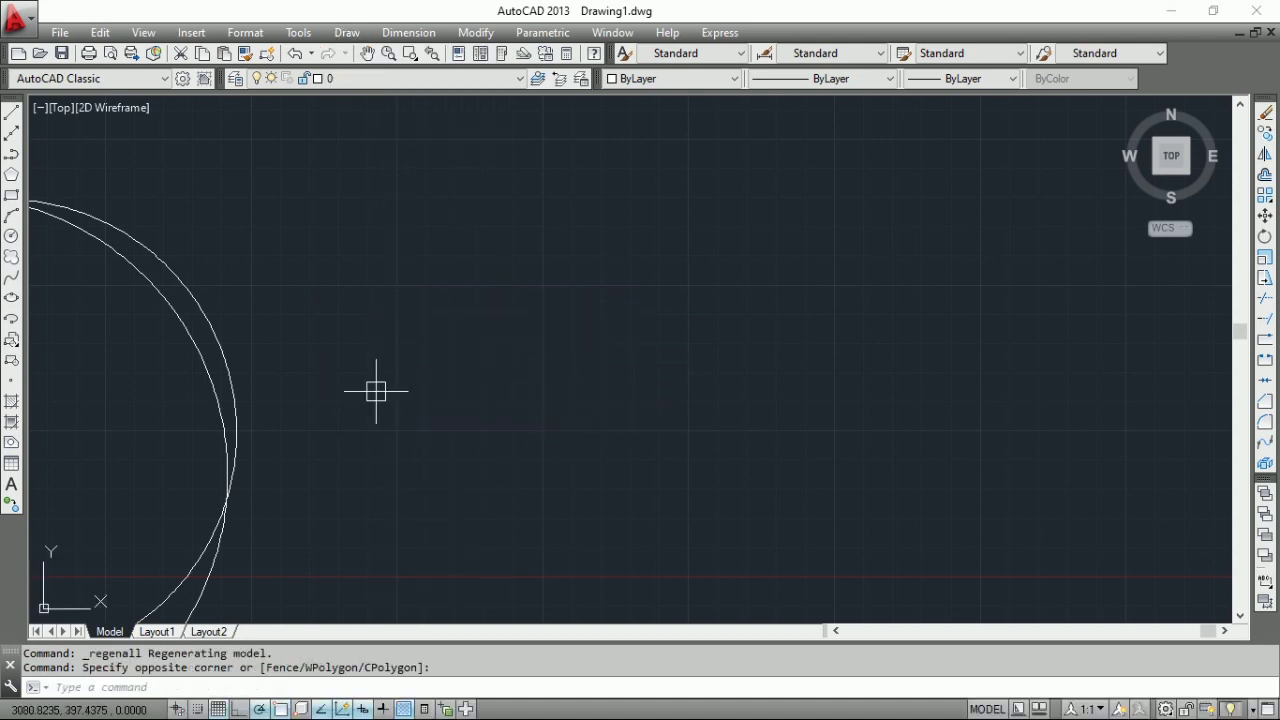
# Step: Draw three separate centre-radius circles right of the large overlapping ones: radius about 151, about 166 above it, and a third to the lower right
pyautogui.click(11, 236)
pyautogui.click(435, 431)
pyautogui.click(469, 365)
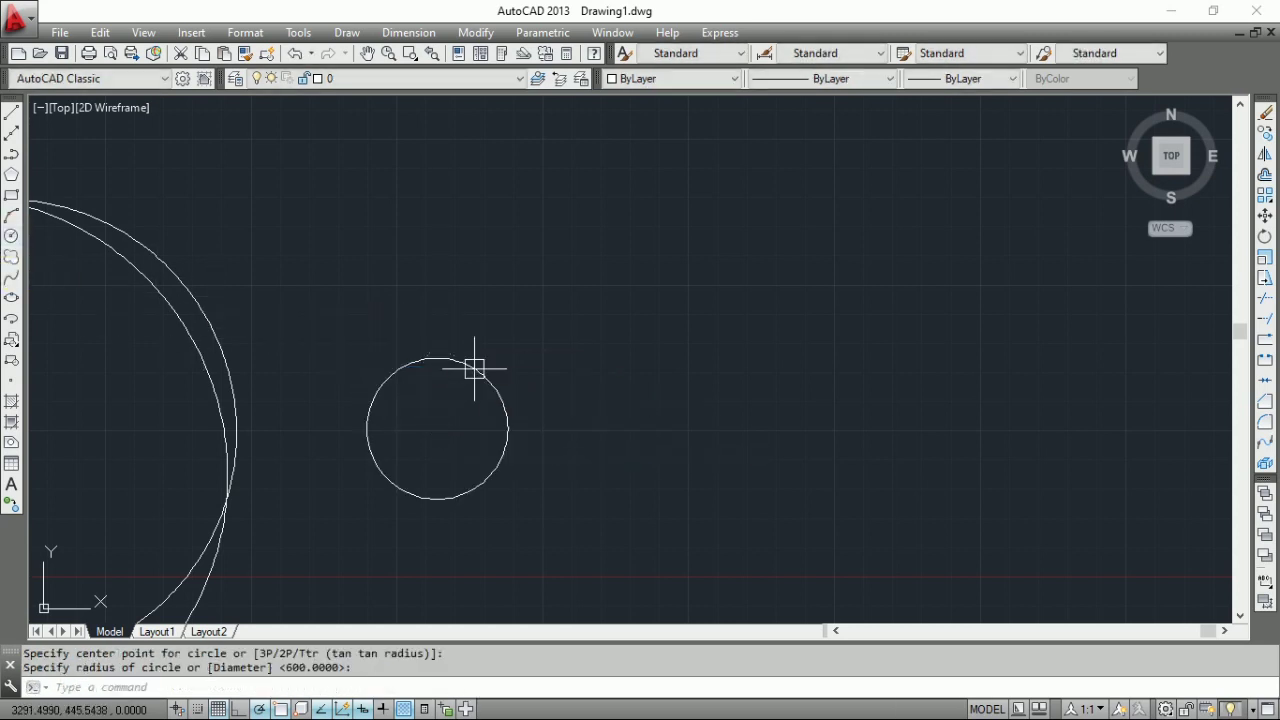
pyautogui.press('Return')
pyautogui.click(646, 260)
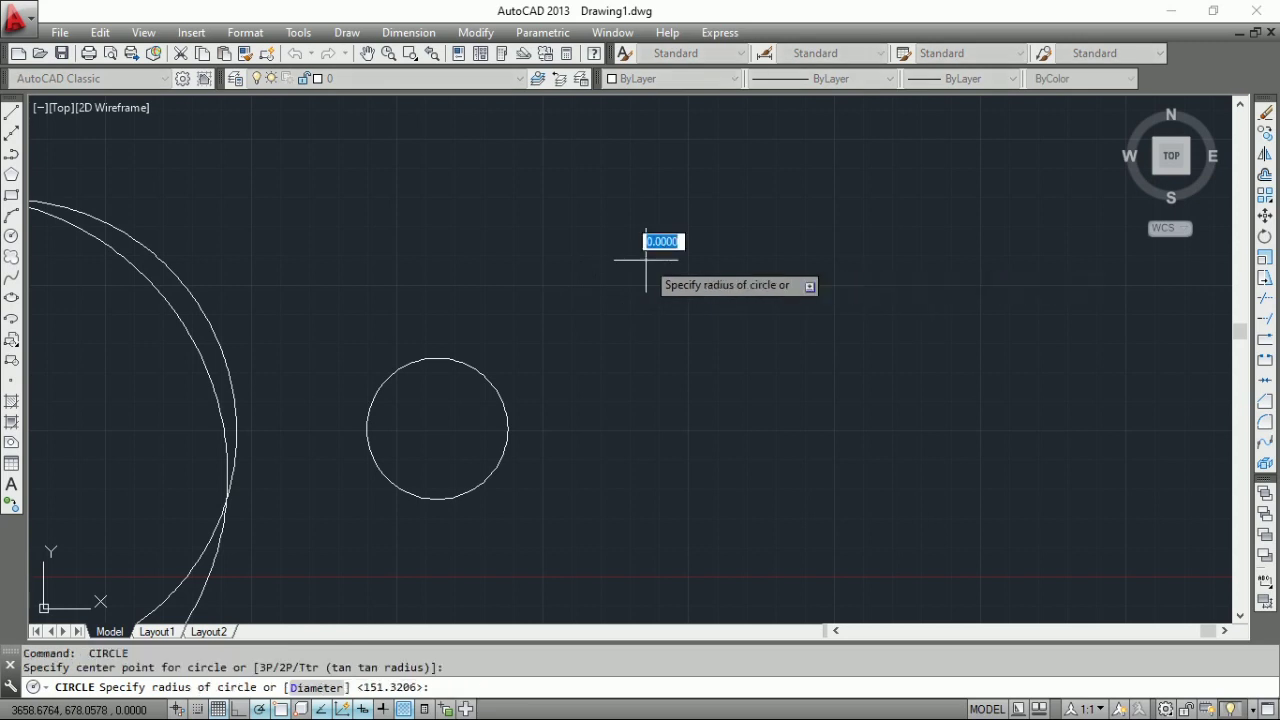
pyautogui.click(687, 325)
pyautogui.press('Return')
pyautogui.click(904, 502)
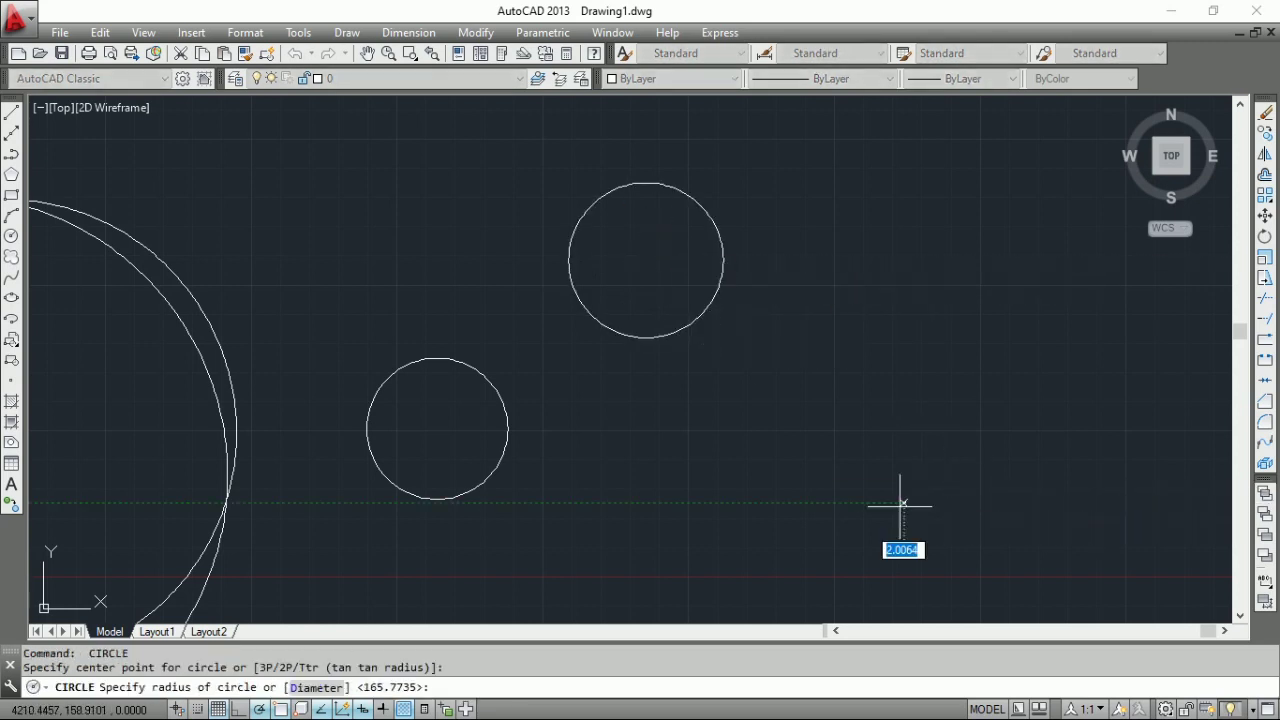
pyautogui.click(843, 528)
# Step: Draw a Tan, Tan, Tan circle enclosing the three new circles, tangent to their outer sides
pyautogui.scroll(-4, 984, 400)
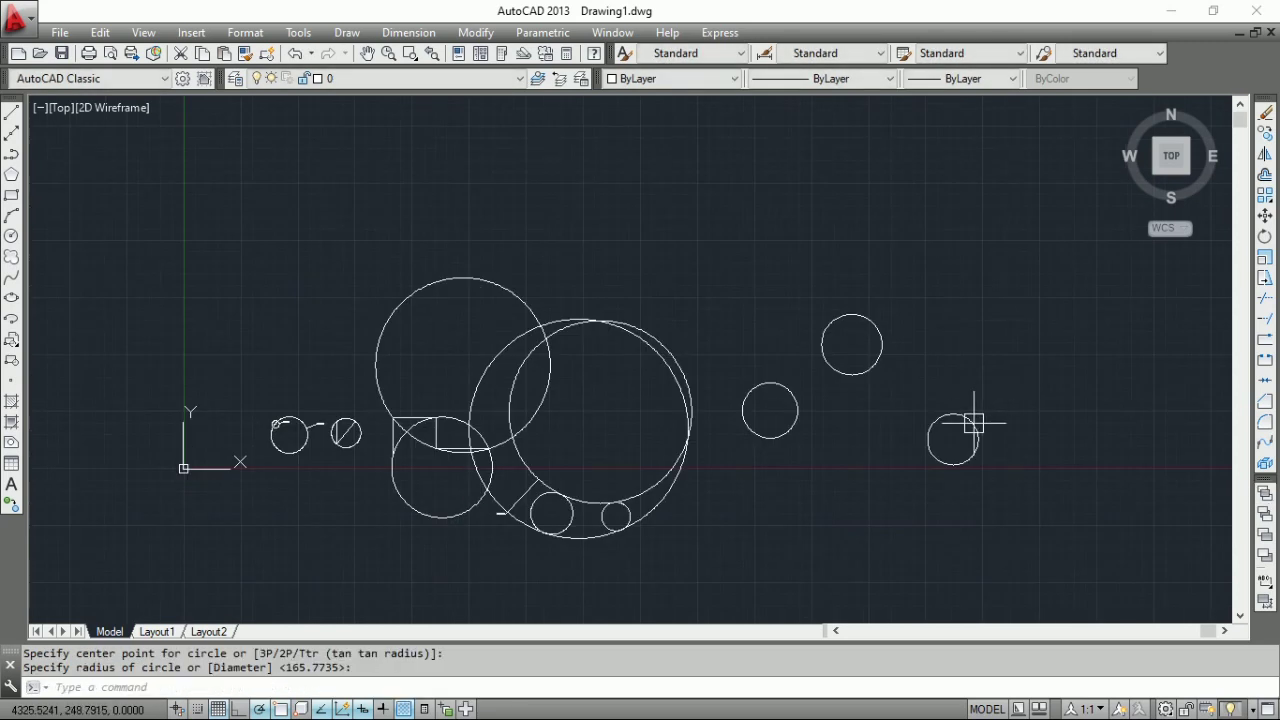
pyautogui.scroll(2, 973, 423)
pyautogui.scroll(4, 971, 418)
pyautogui.scroll(-2, 971, 418)
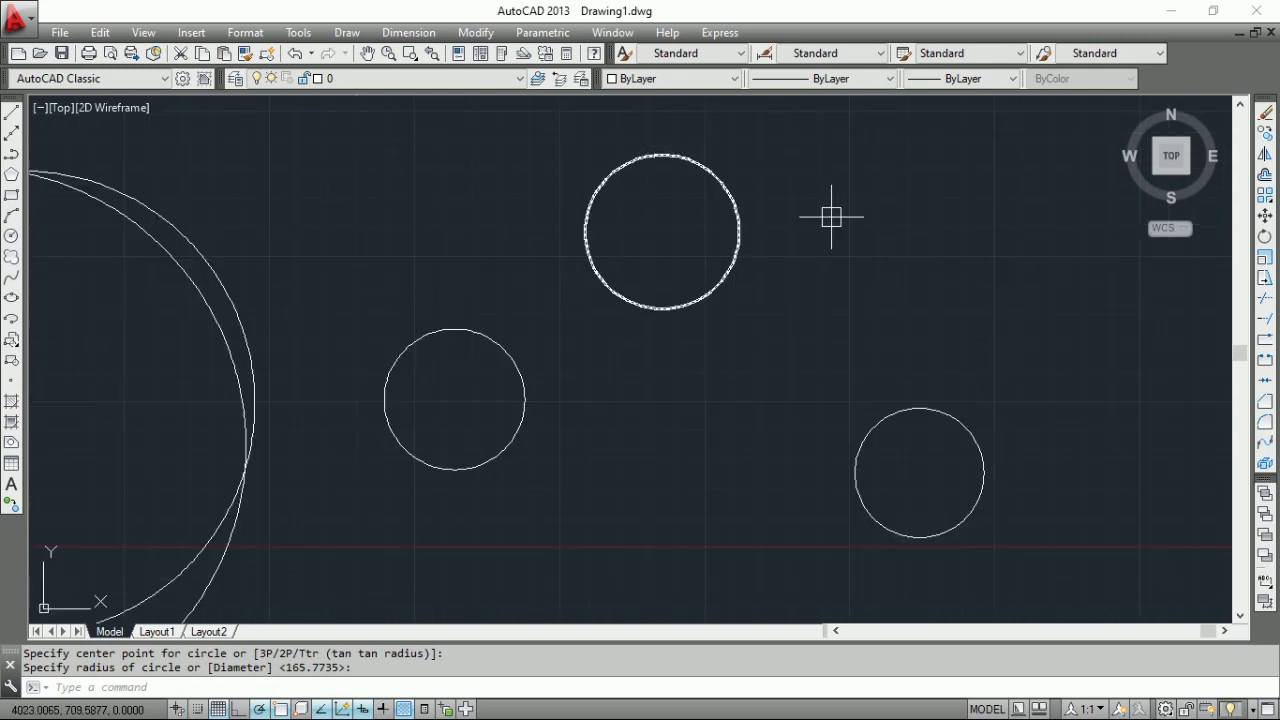
pyautogui.click(350, 33)
pyautogui.moveTo(456, 312)
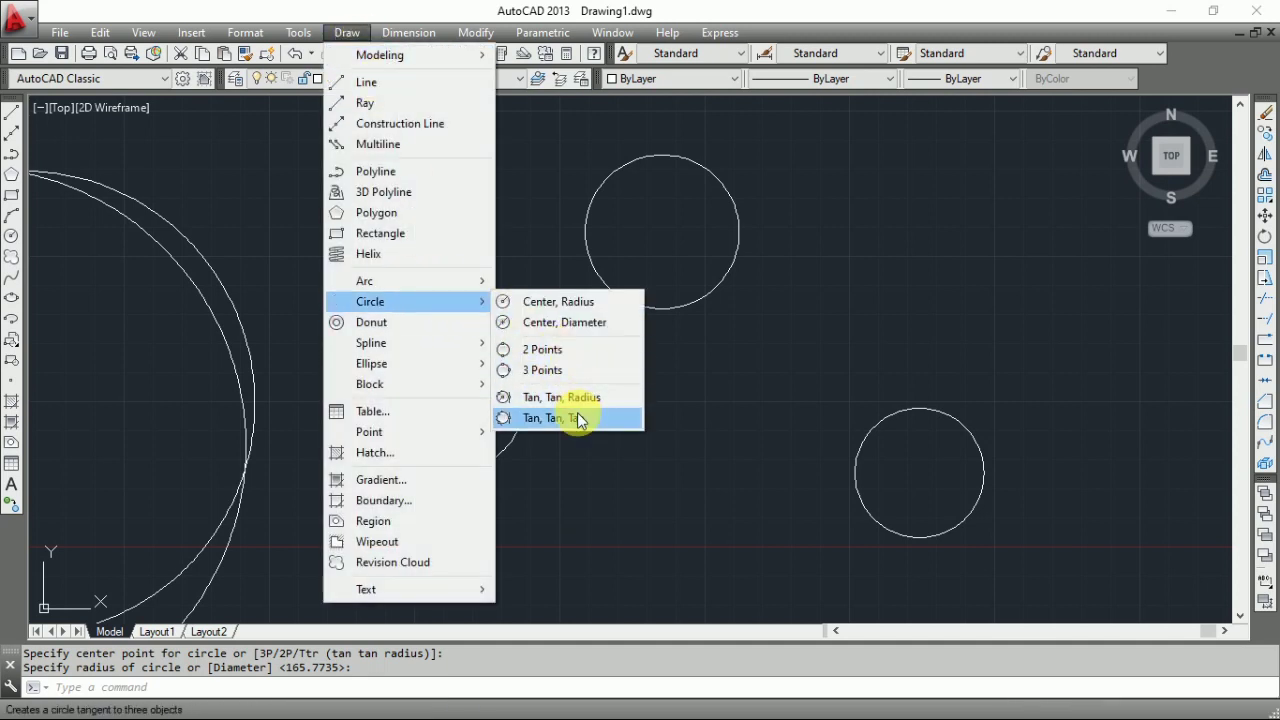
pyautogui.click(578, 420)
pyautogui.click(434, 334)
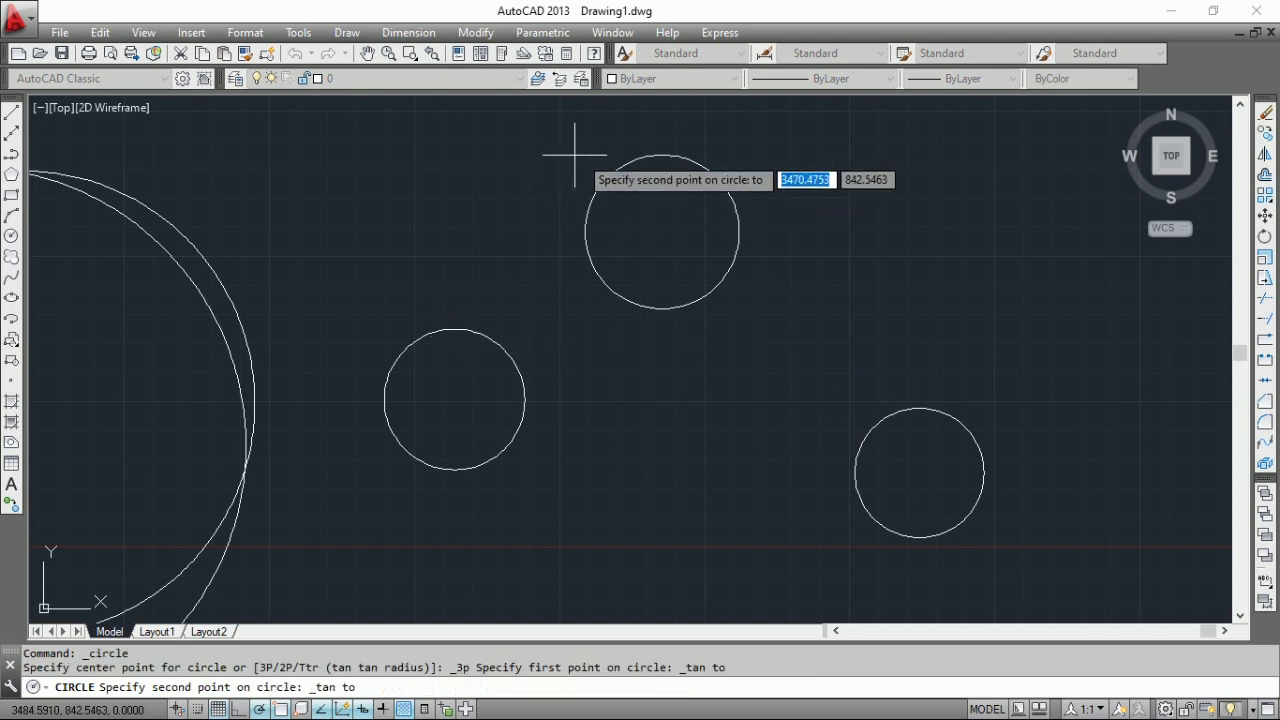
pyautogui.click(661, 155)
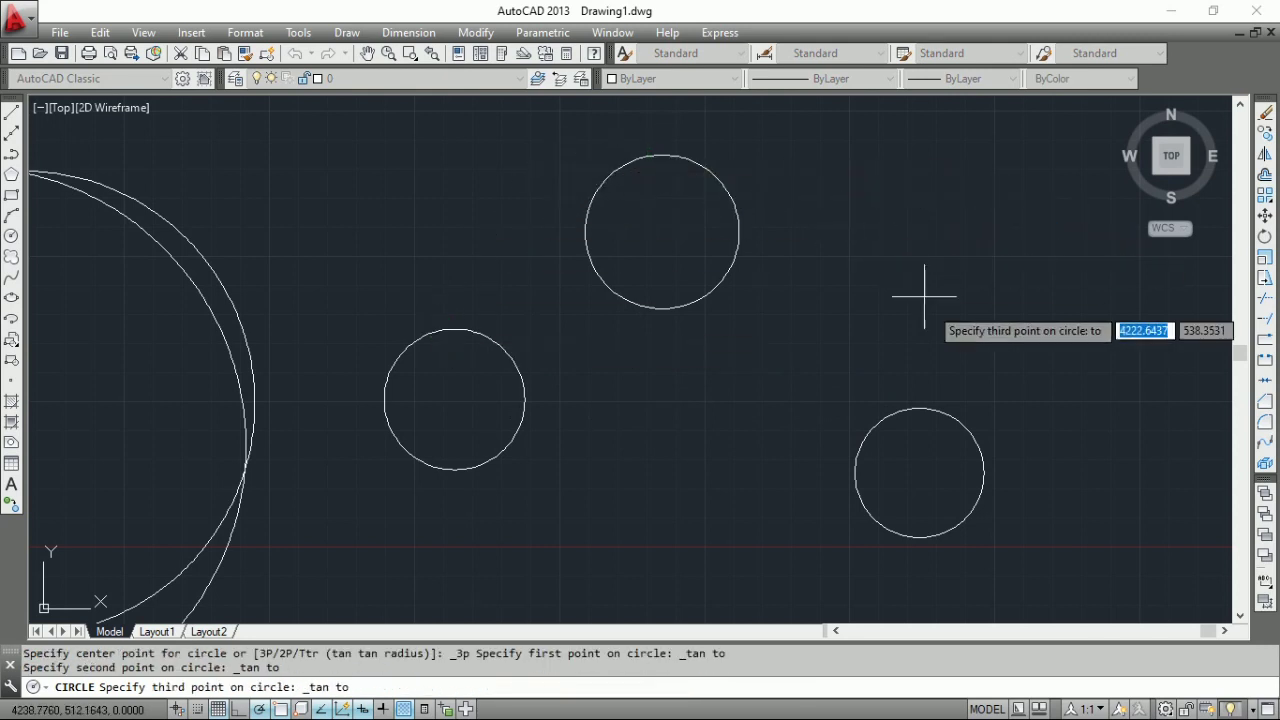
pyautogui.click(937, 410)
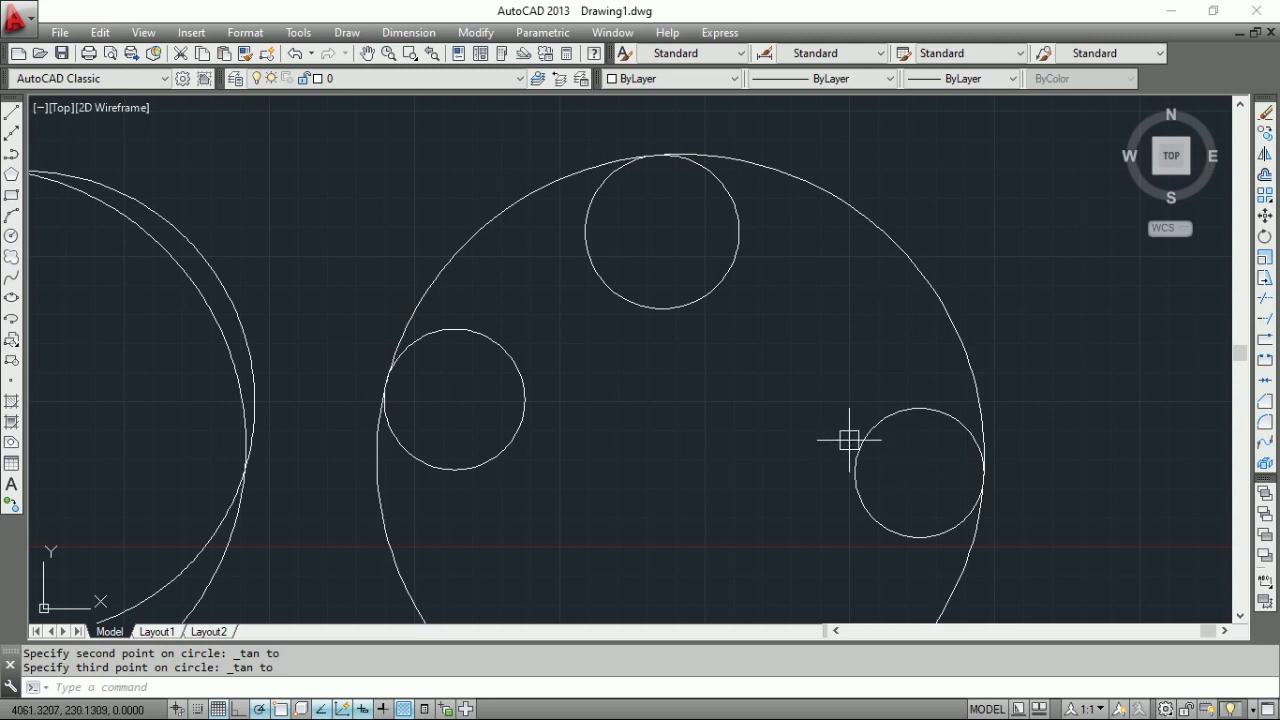
# Step: Draw three more centre-radius circles right of the enclosing circle: radius about 143, about 225 below it, and a smaller one to their left
pyautogui.scroll(-3, 702, 305)
pyautogui.scroll(-1, 960, 398)
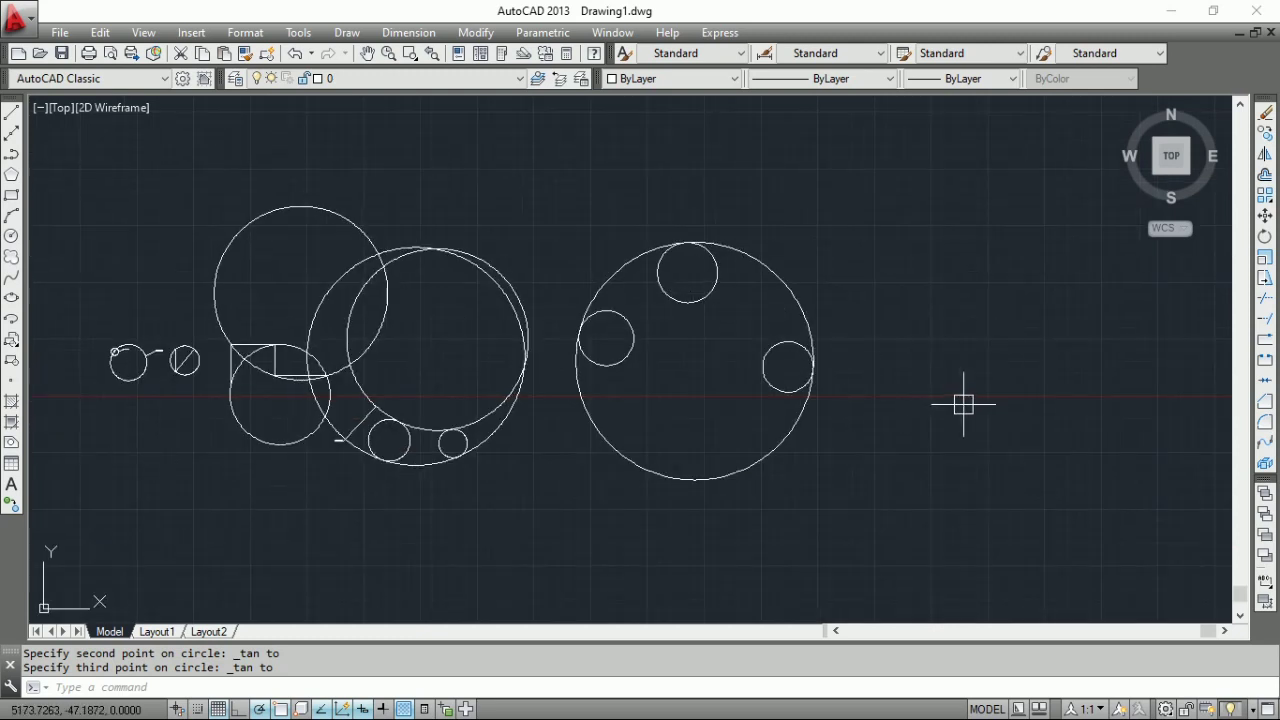
pyautogui.scroll(5, 939, 394)
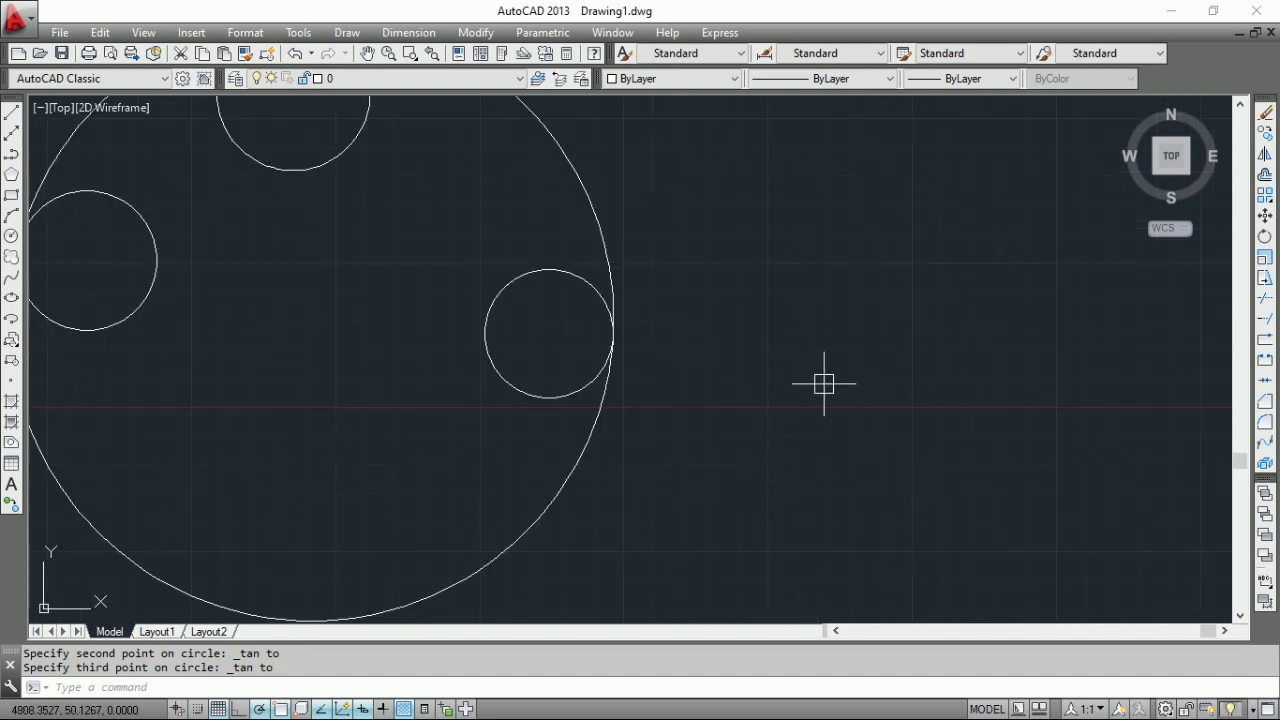
pyautogui.click(11, 236)
pyautogui.click(990, 226)
pyautogui.click(976, 290)
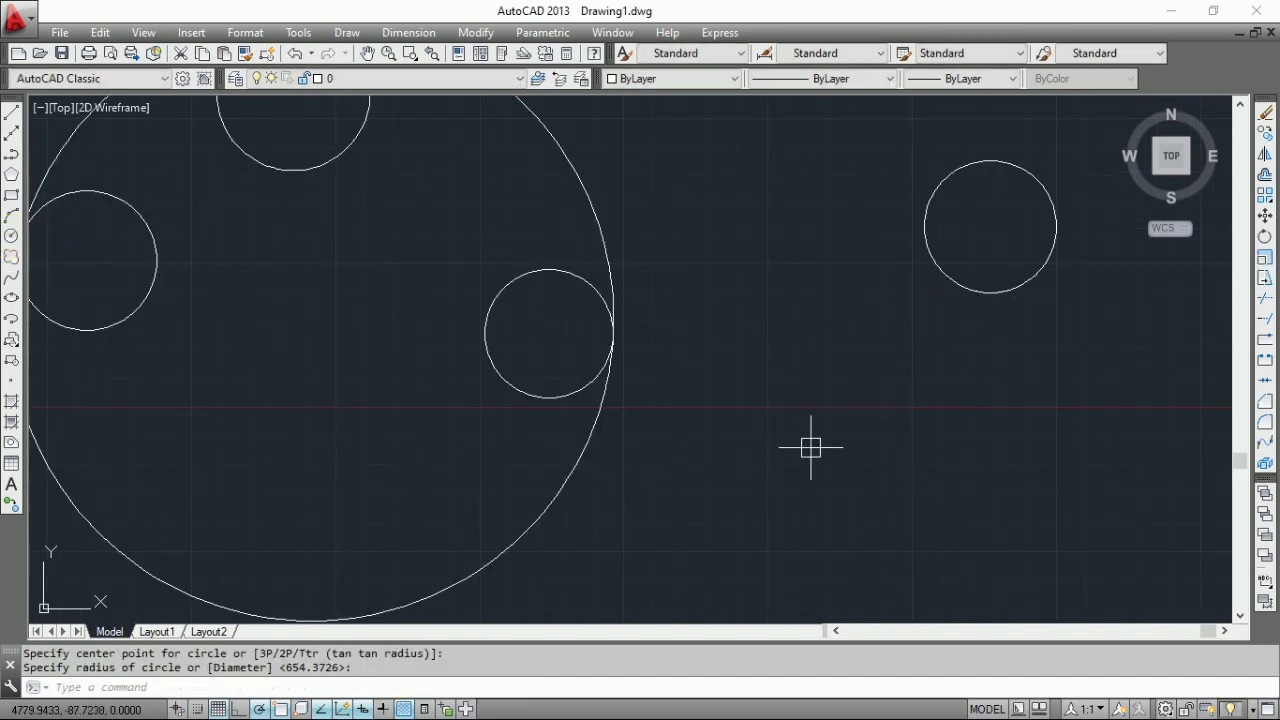
pyautogui.press('Return')
pyautogui.click(965, 466)
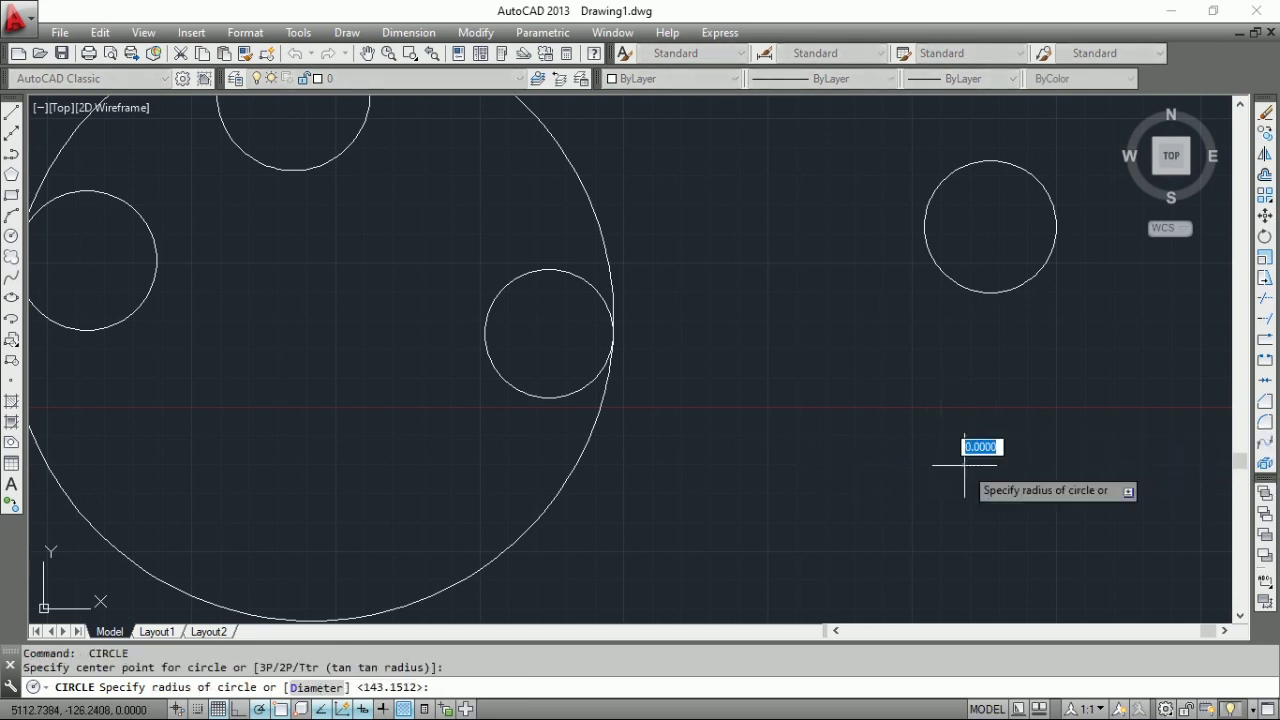
pyautogui.click(872, 514)
pyautogui.press('Return')
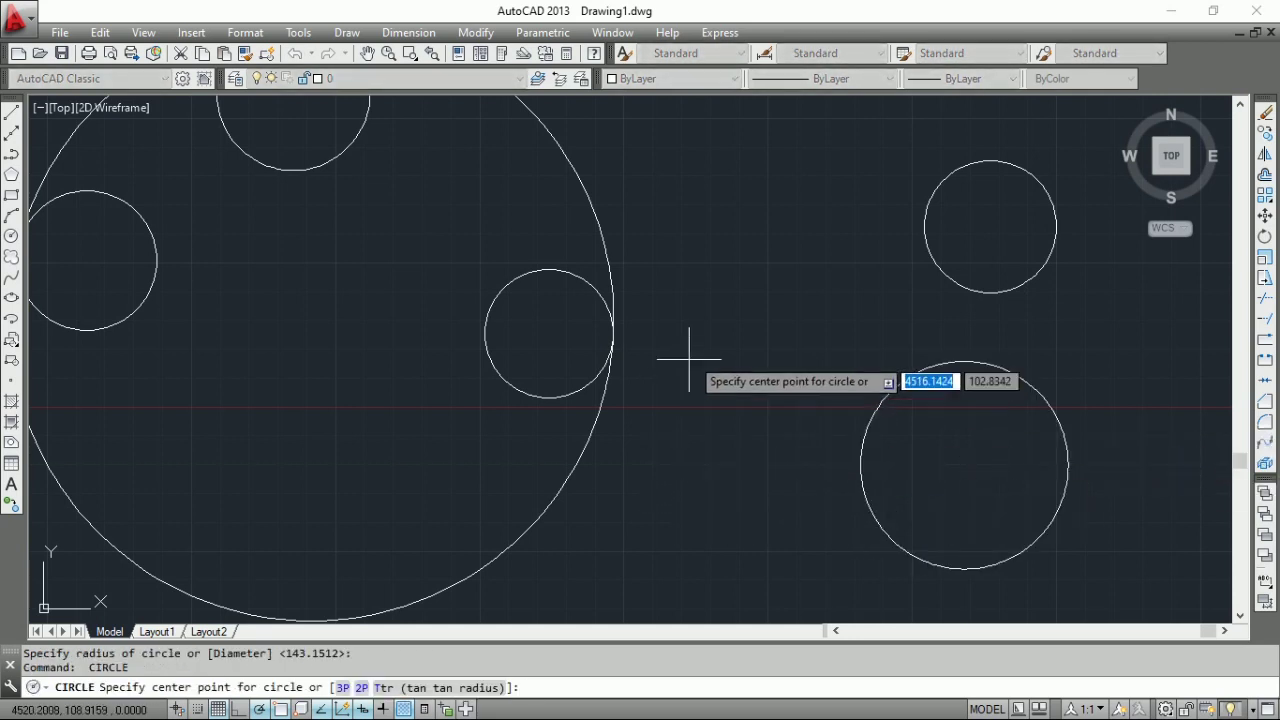
pyautogui.click(770, 297)
pyautogui.click(758, 352)
# Step: Draw another Tan, Tan, Tan circle around the second group, tangent to the outer sides of its three circles
pyautogui.click(355, 31)
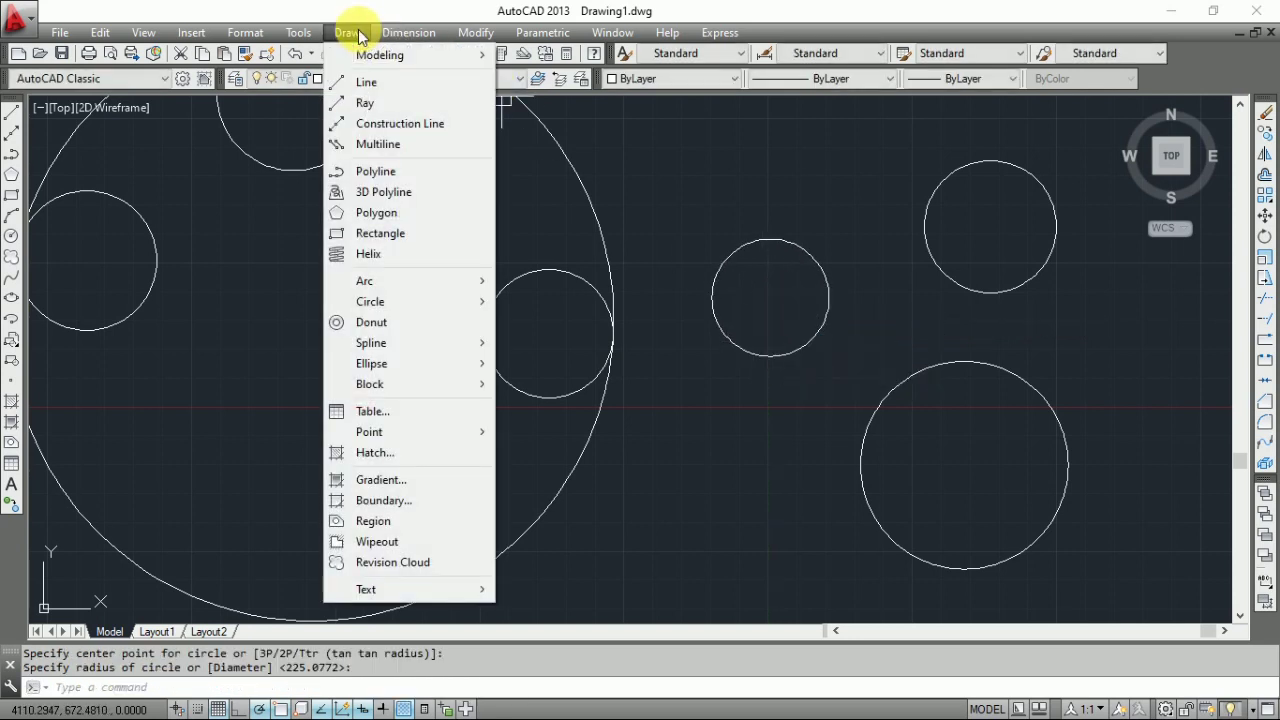
pyautogui.moveTo(455, 305)
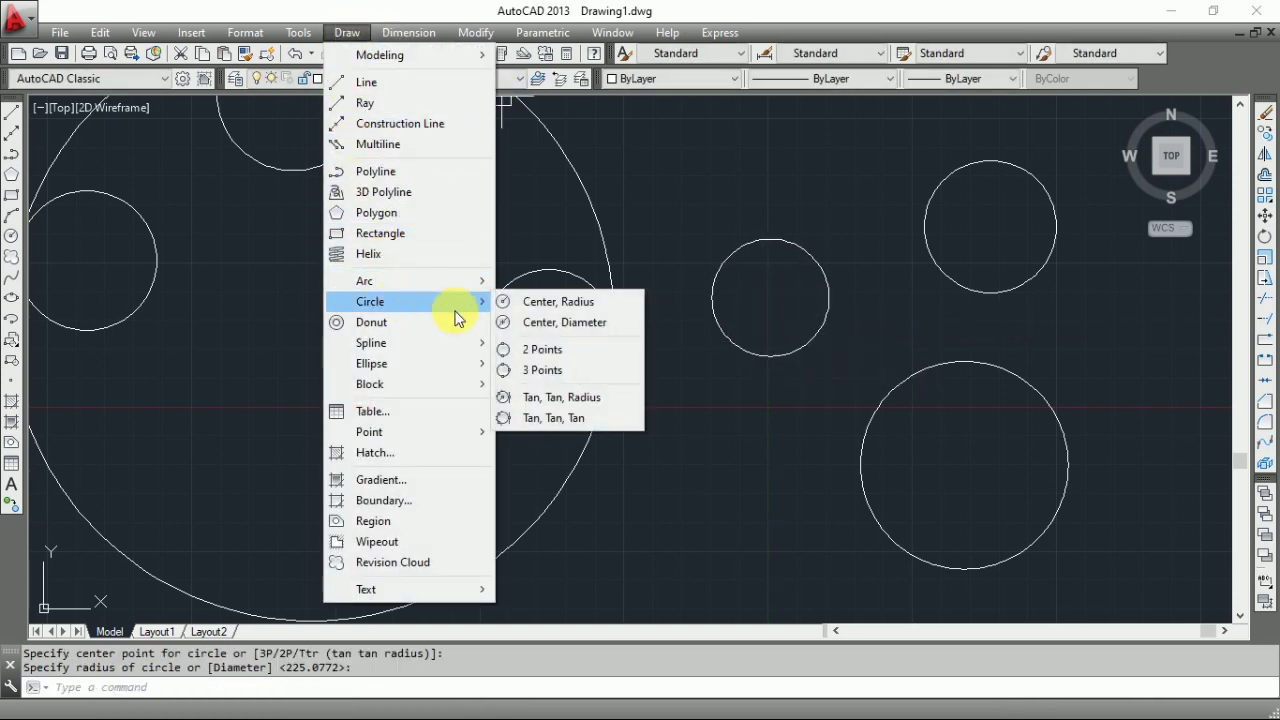
pyautogui.click(579, 422)
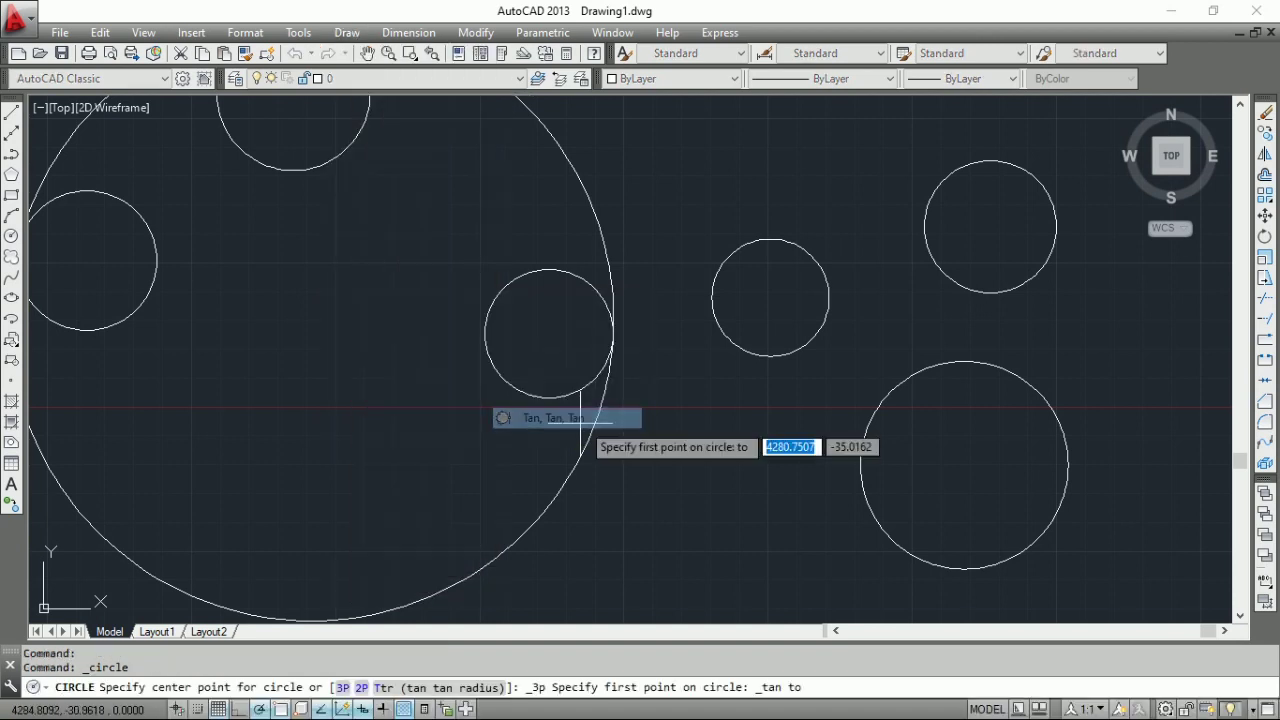
pyautogui.click(777, 245)
pyautogui.click(990, 162)
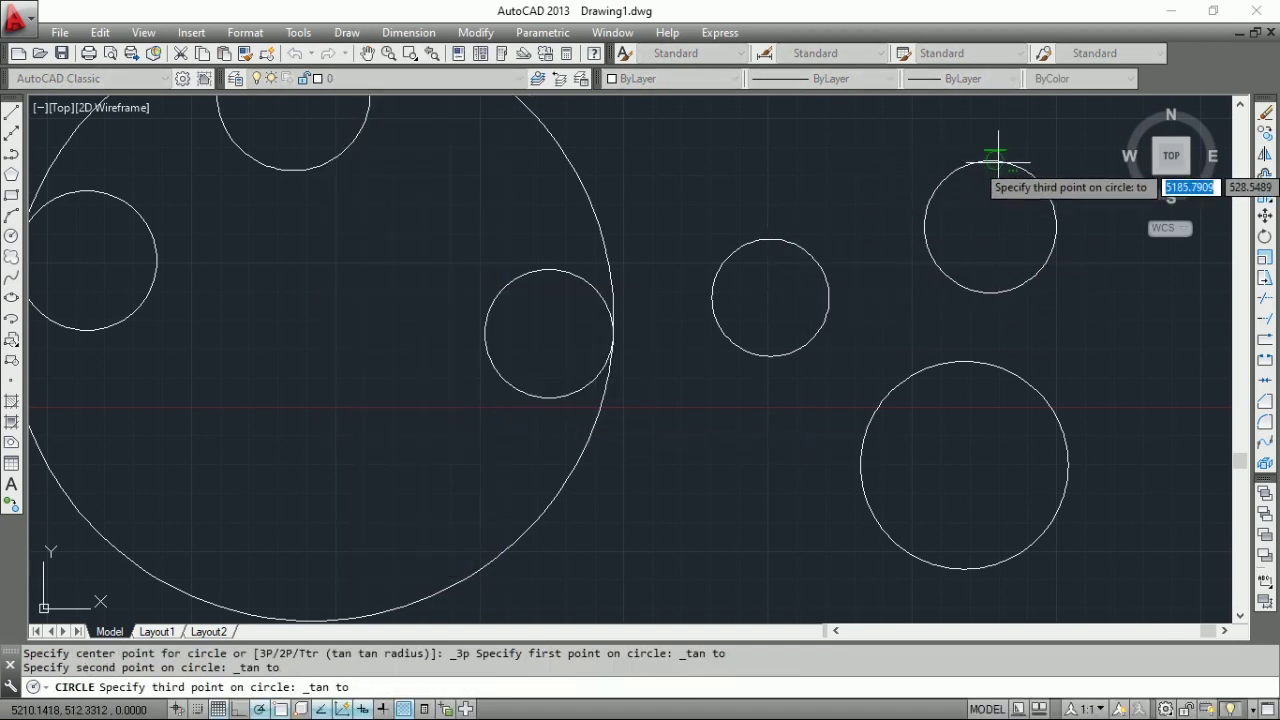
pyautogui.click(991, 561)
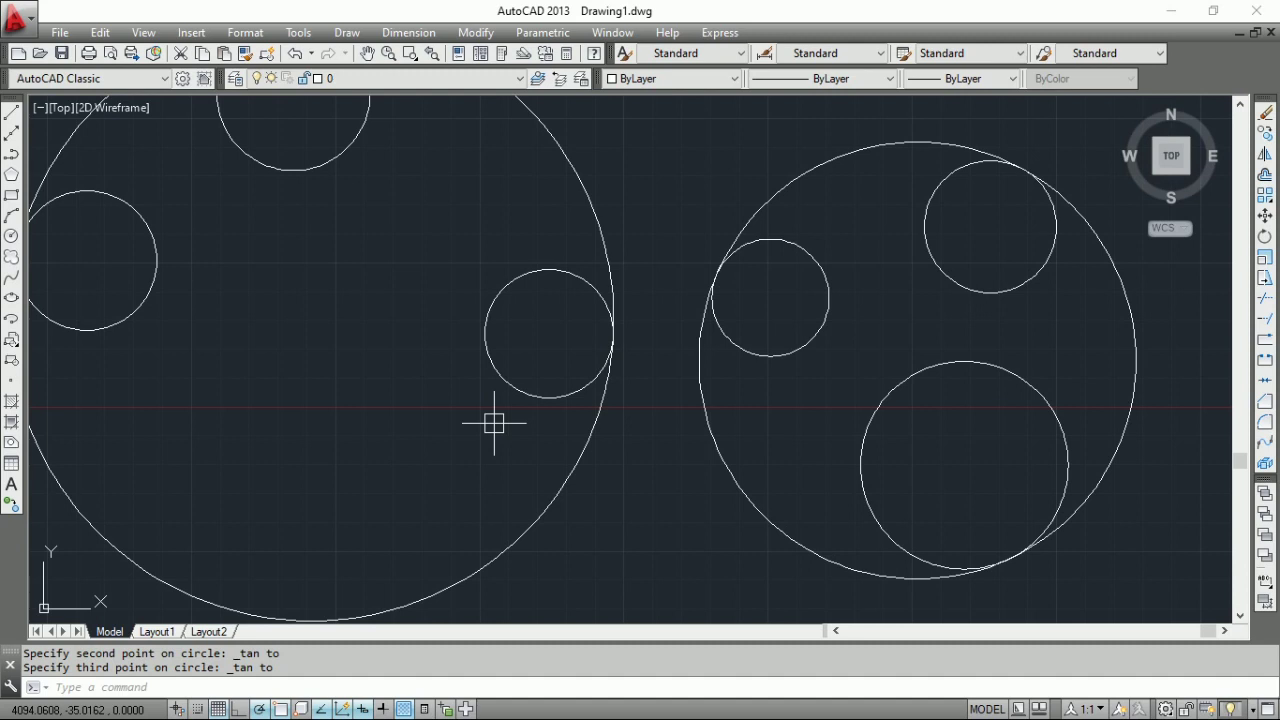
# Step: Draw a horizontal line 200 long in the empty area below all the circles
pyautogui.scroll(-8, 499, 246)
pyautogui.scroll(2, 505, 226)
pyautogui.scroll(-2, 594, 263)
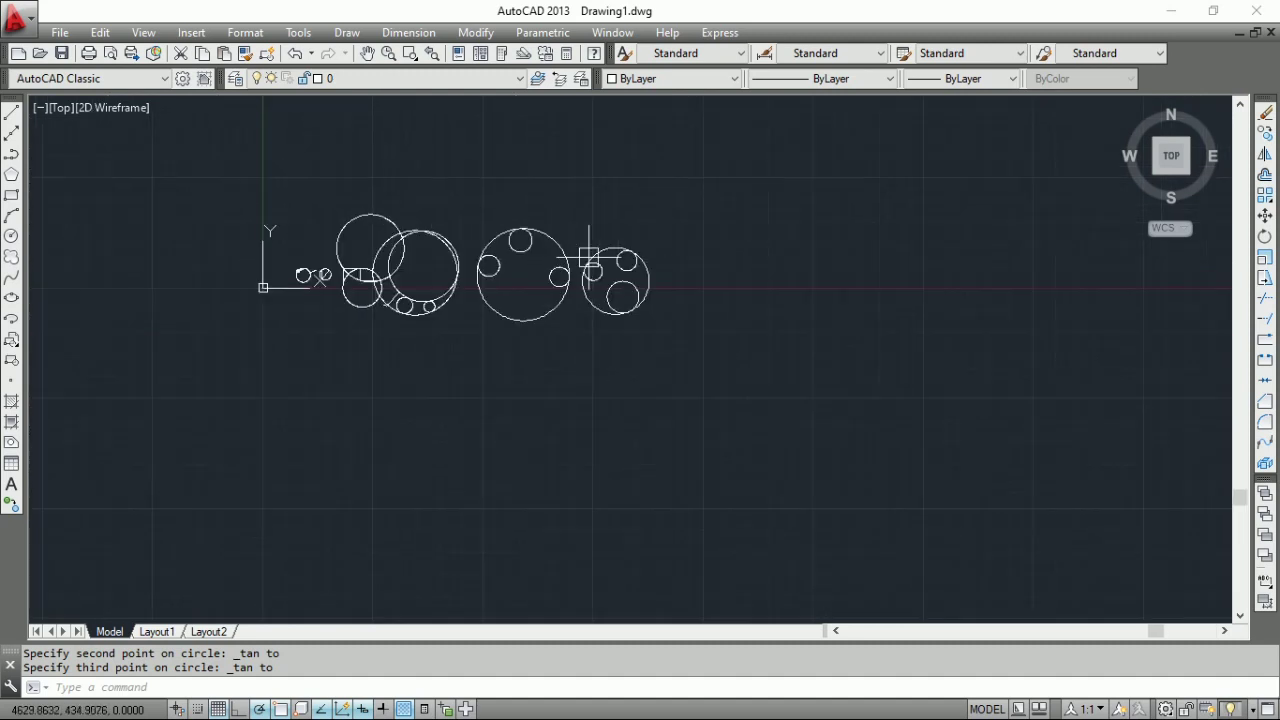
pyautogui.moveTo(643, 429); pyautogui.dragTo(543, 370, button='middle')
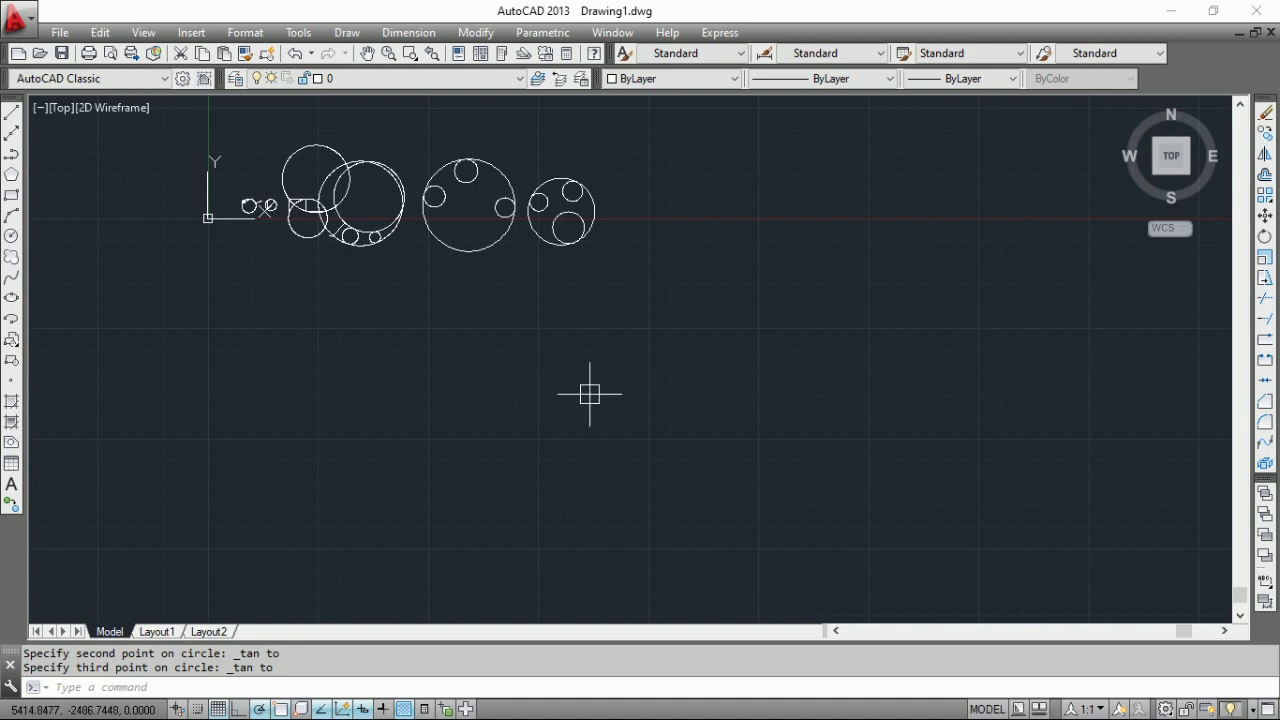
pyautogui.click(13, 116)
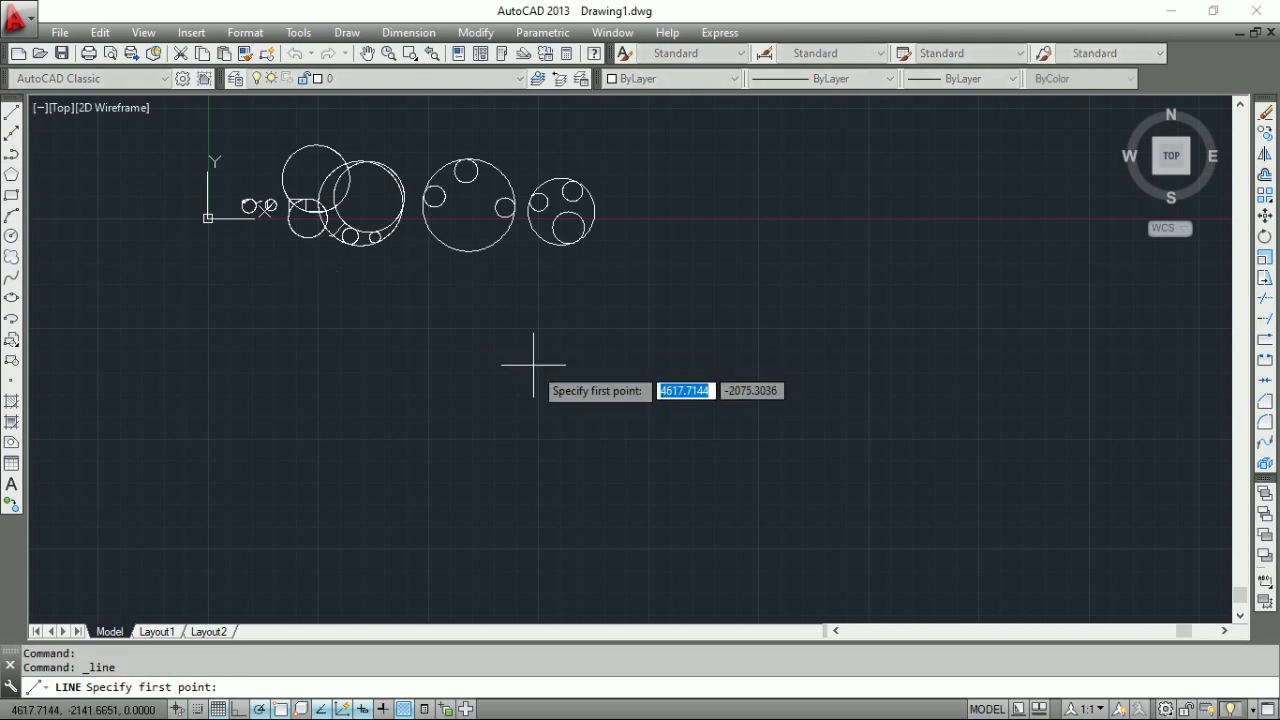
pyautogui.click(469, 487)
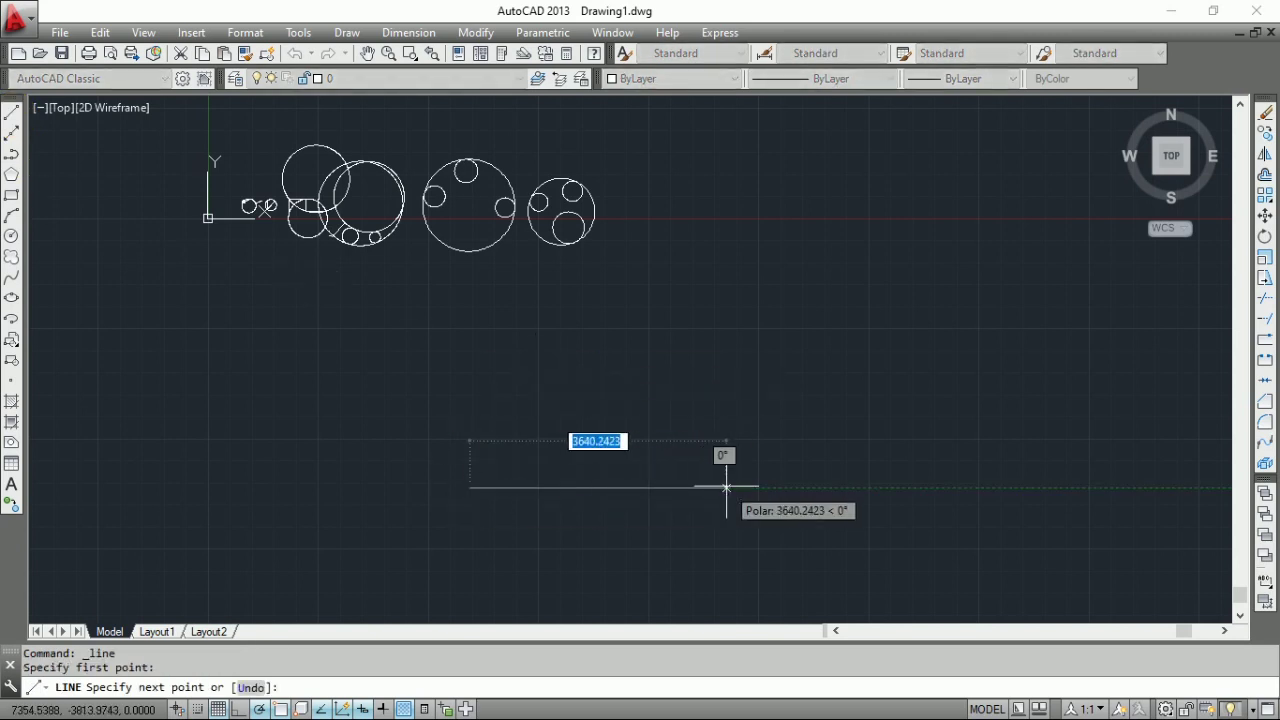
pyautogui.write('200')
pyautogui.press('Return')
pyautogui.press('Return')
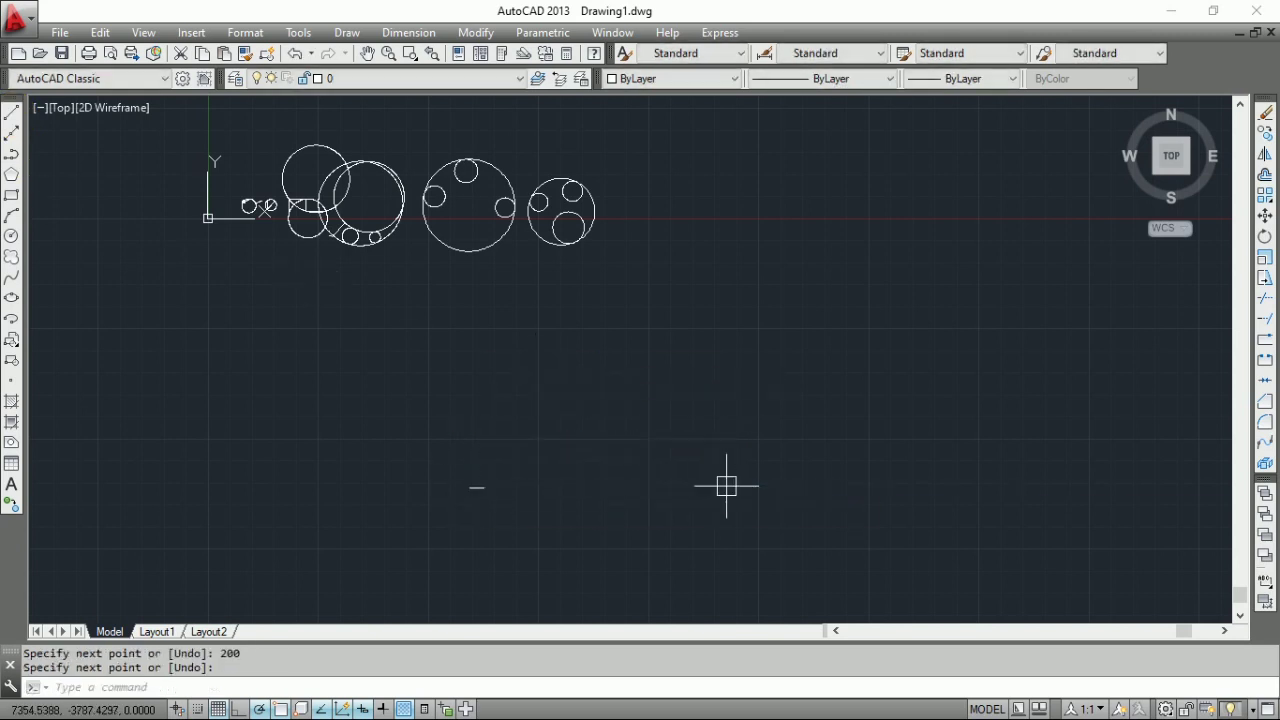
# Step: Draw a vertical line upward from the left endpoint of the 200-long horizontal line, slightly shorter than that line
pyautogui.scroll(8, 429, 500)
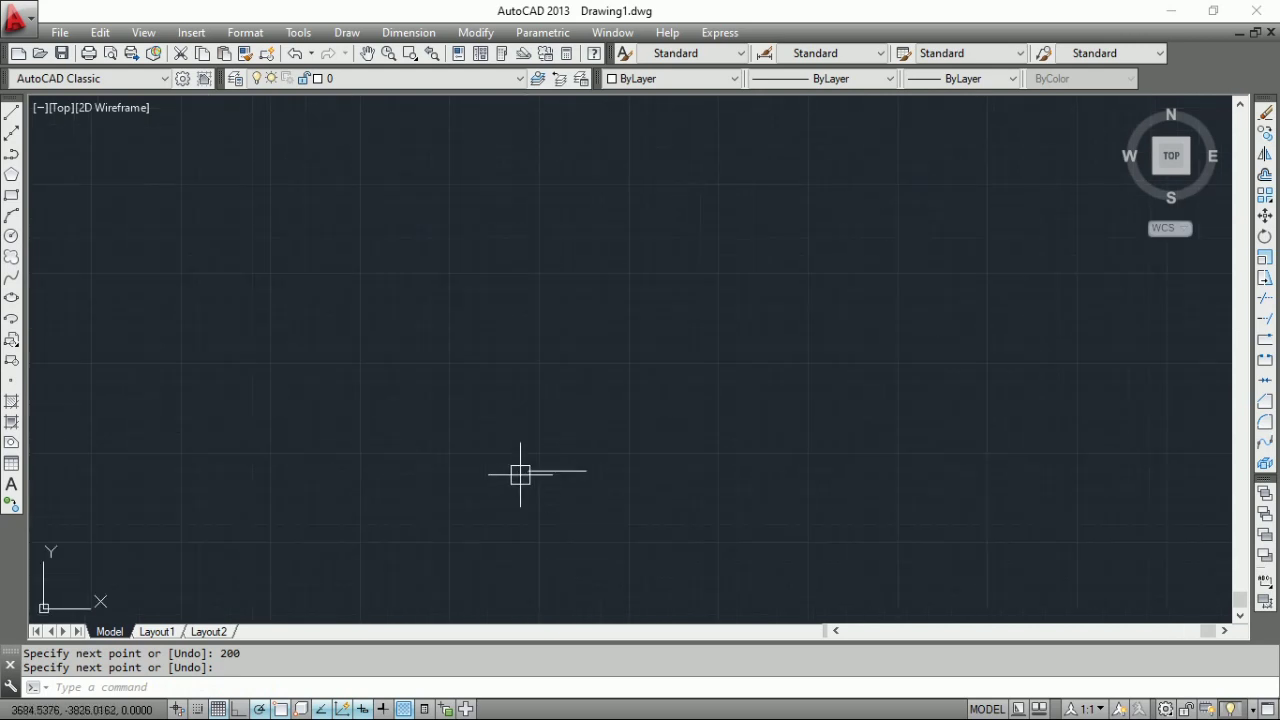
pyautogui.scroll(2, 578, 478)
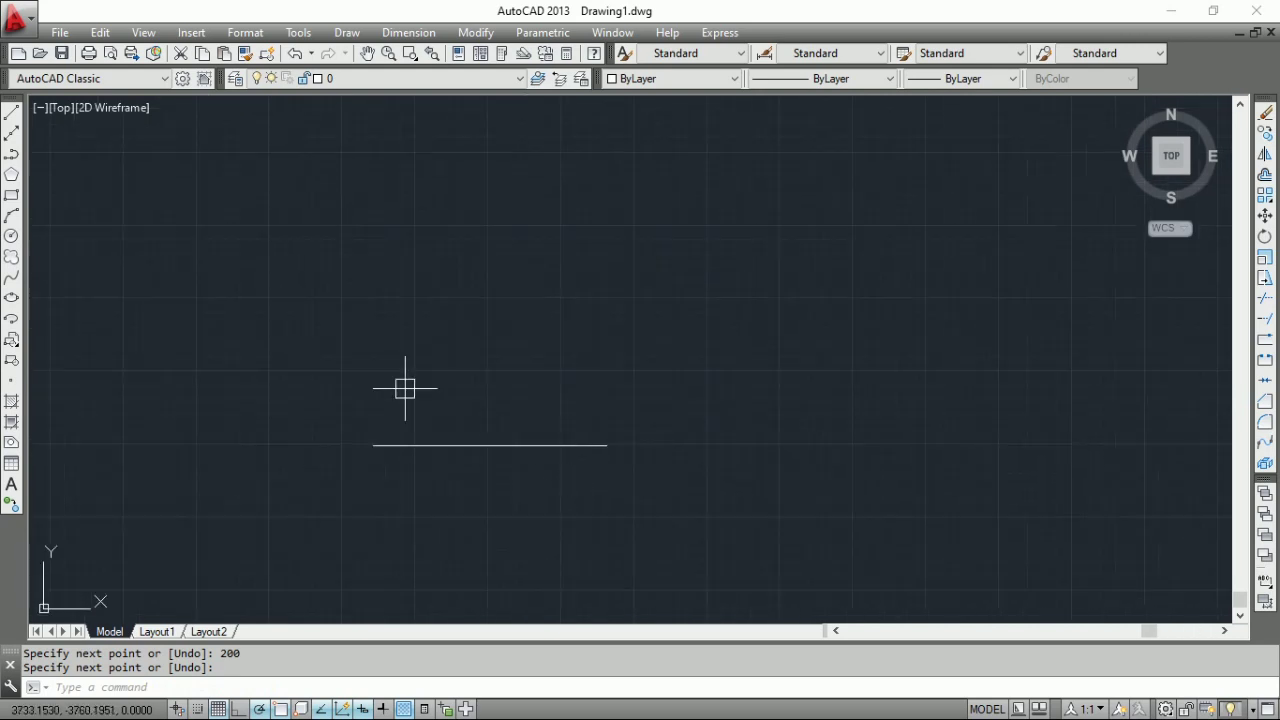
pyautogui.click(12, 113)
pyautogui.click(373, 445)
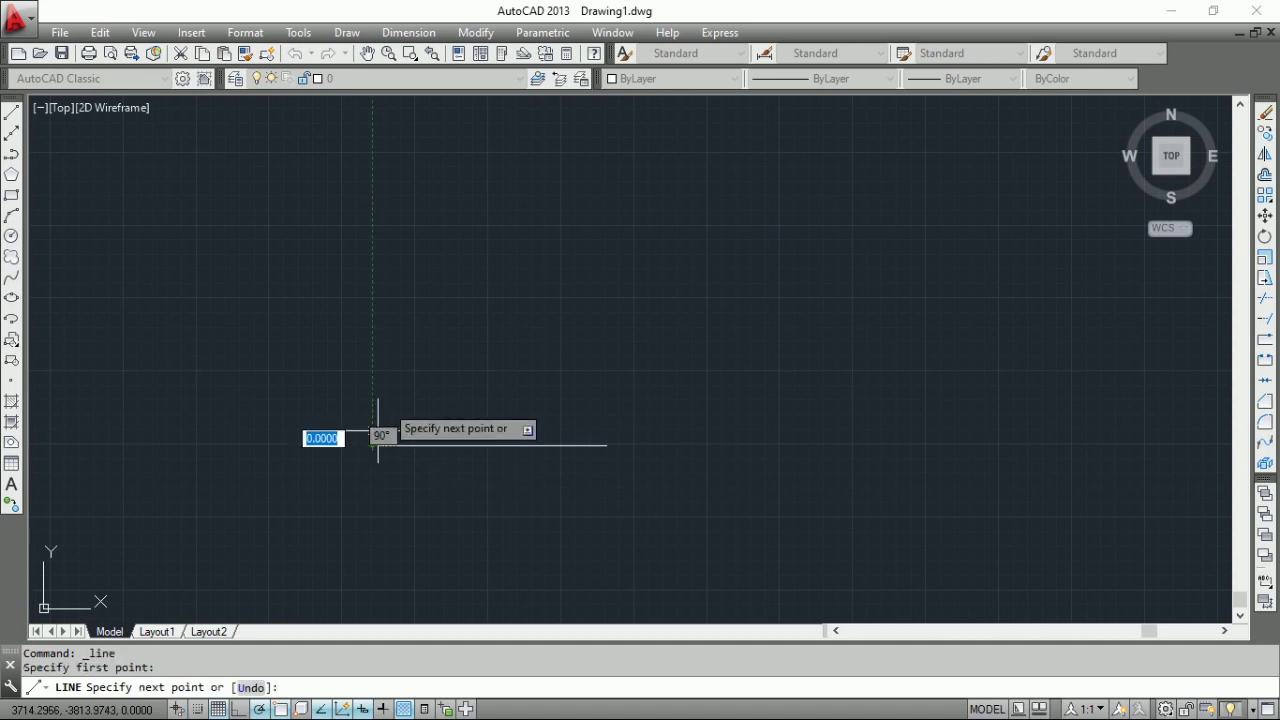
pyautogui.click(372, 230)
pyautogui.rightClick(372, 234)
pyautogui.click(410, 245)
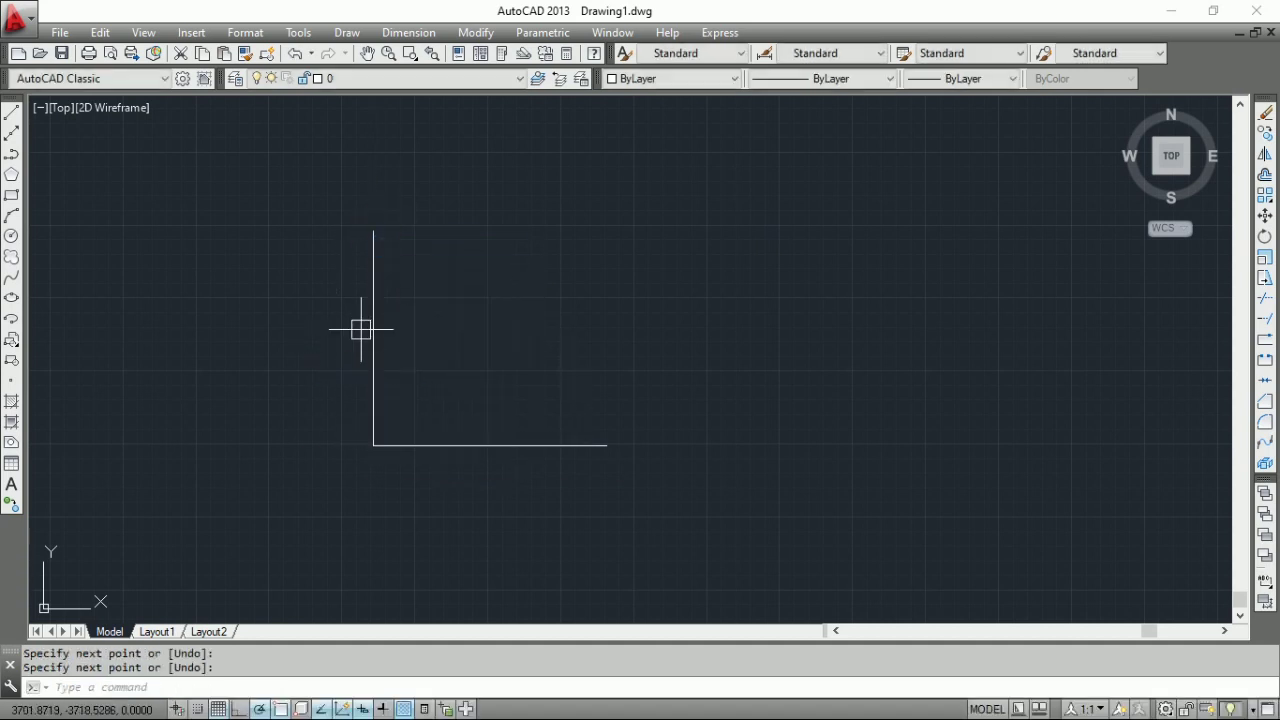
# Step: Add an angular dimension between the vertical and horizontal lines, placing its arc inside the corner
pyautogui.click(386, 38)
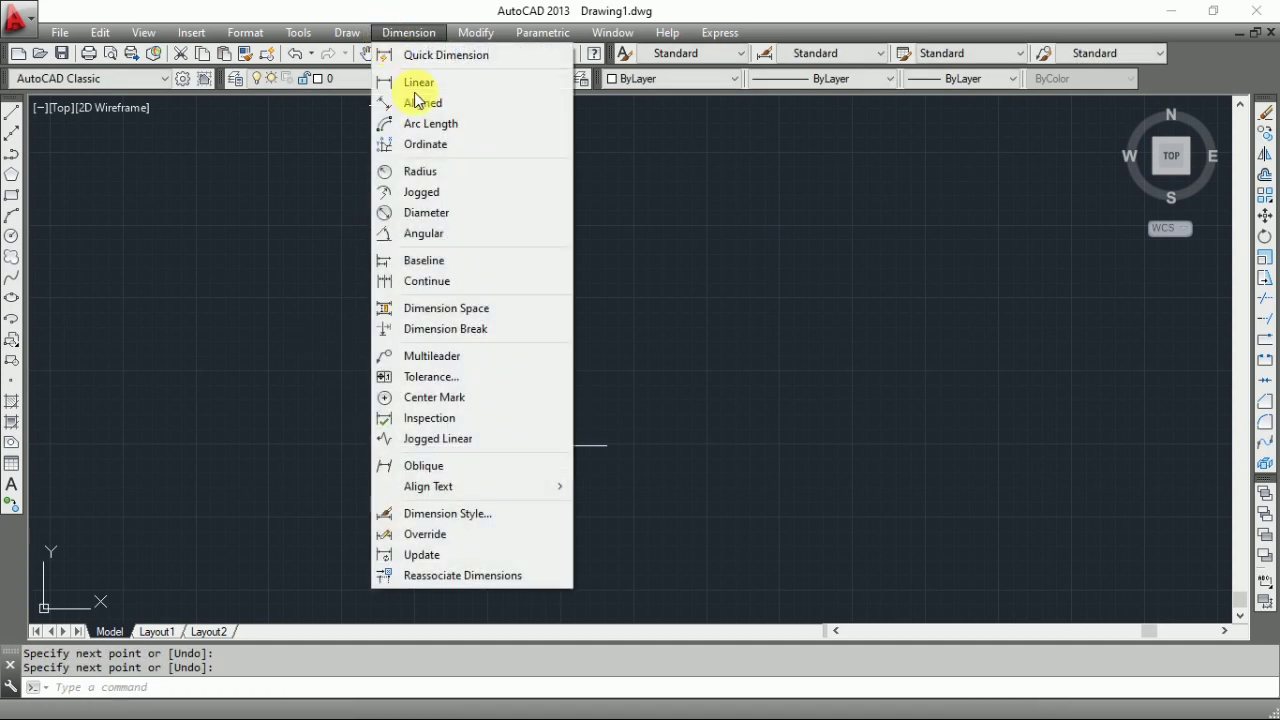
pyautogui.click(456, 236)
pyautogui.click(382, 315)
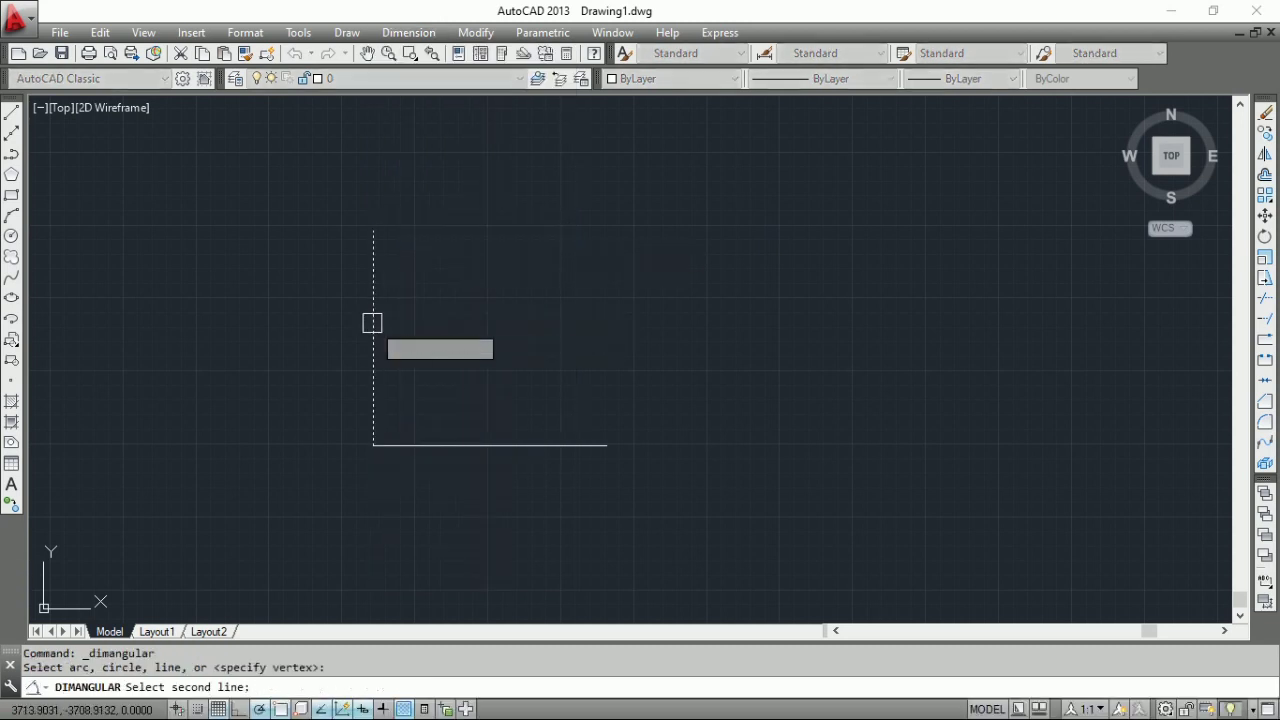
pyautogui.click(469, 443)
pyautogui.click(528, 402)
pyautogui.scroll(6, 466, 345)
pyautogui.scroll(-5, 516, 302)
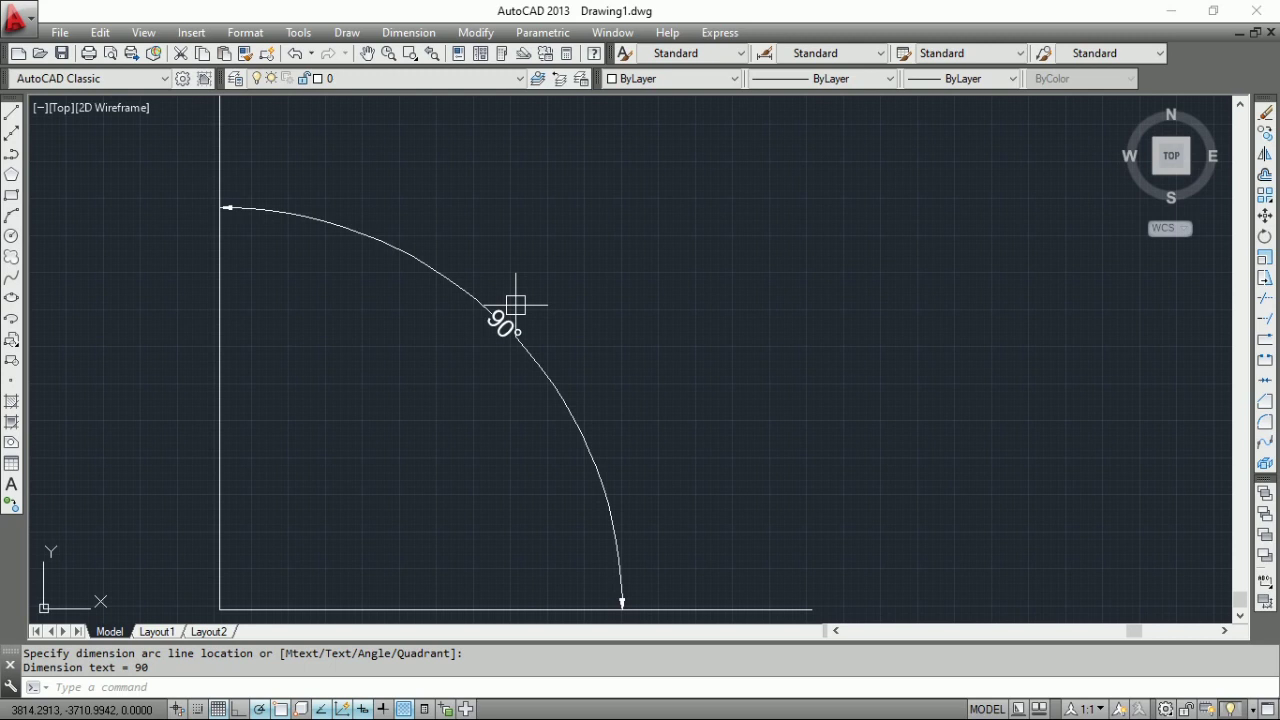
# Step: Modify the Standard dimension style so angular dimensions use Degrees Minutes Seconds with 0d00'00" precision
pyautogui.click(516, 305)
pyautogui.write('D')
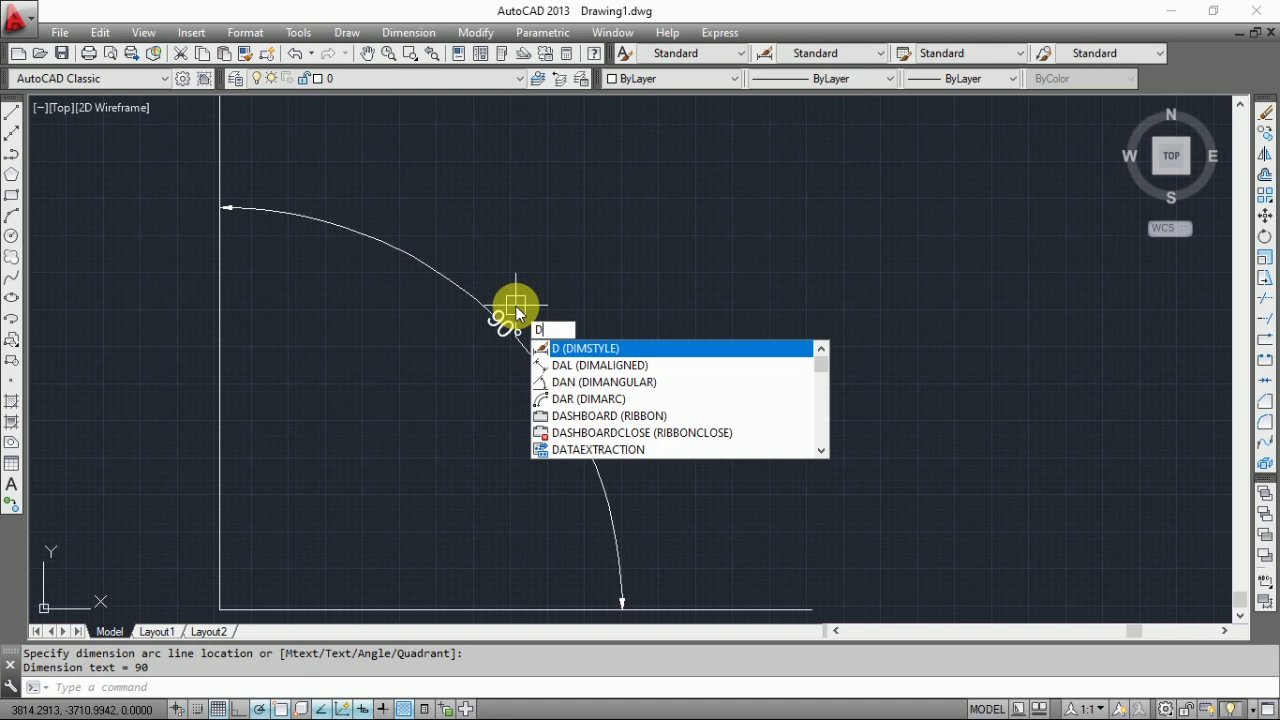
pyautogui.press('Return')
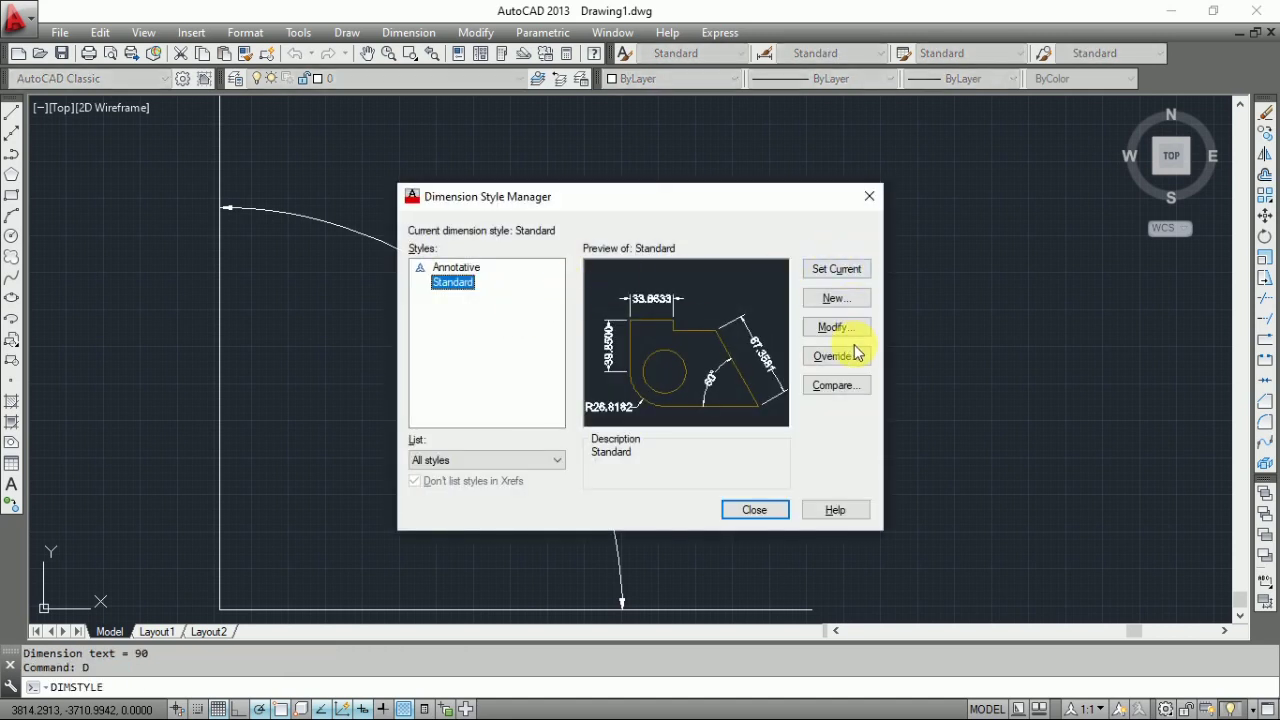
pyautogui.click(849, 328)
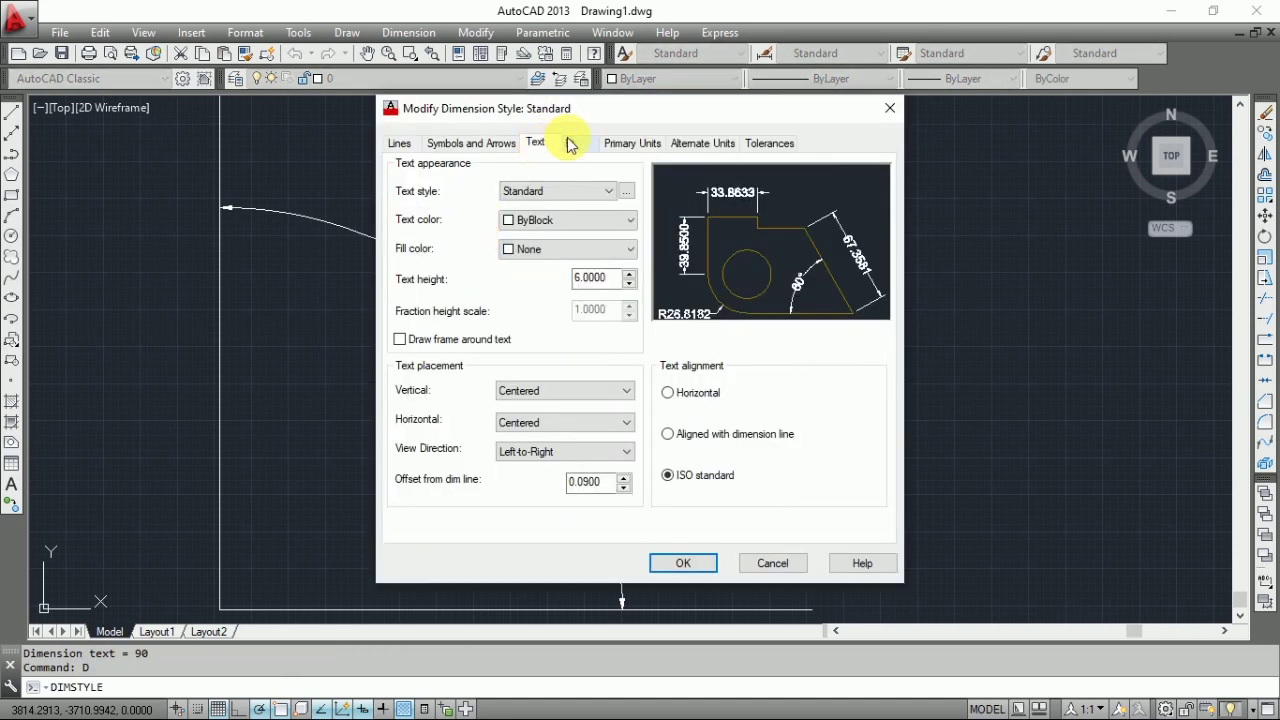
pyautogui.click(630, 143)
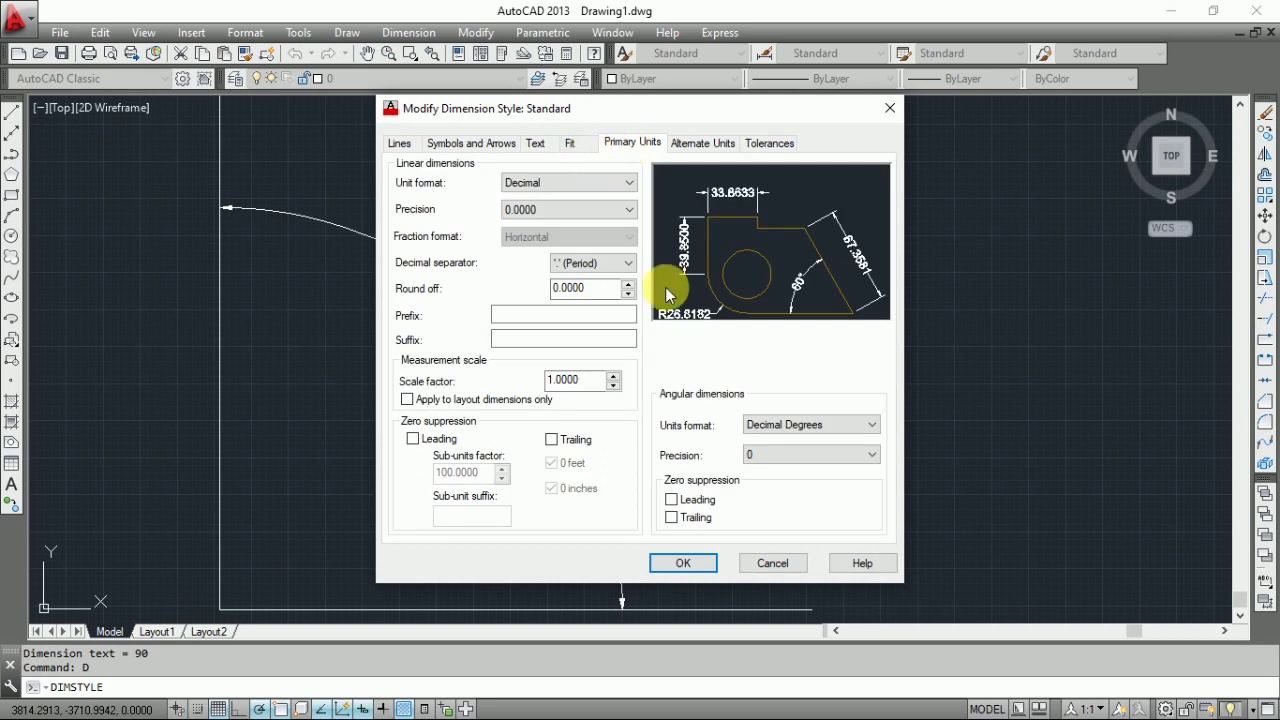
pyautogui.click(850, 425)
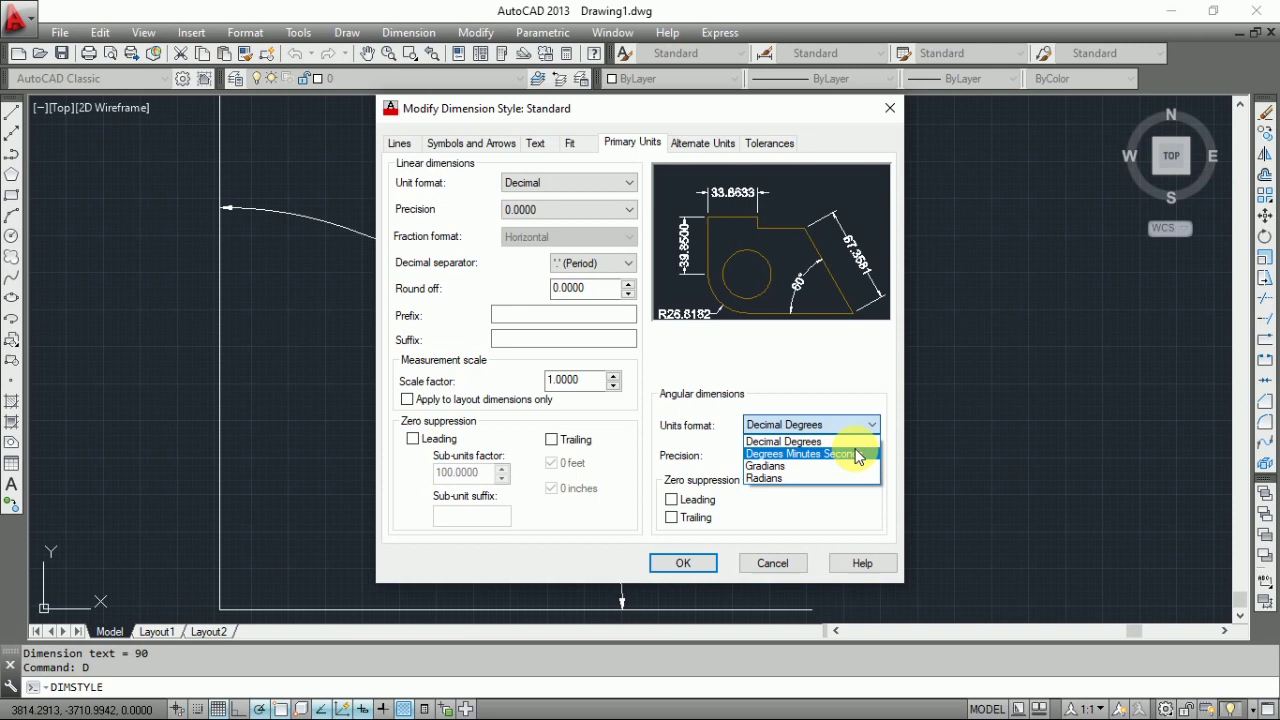
pyautogui.click(855, 454)
pyautogui.click(830, 455)
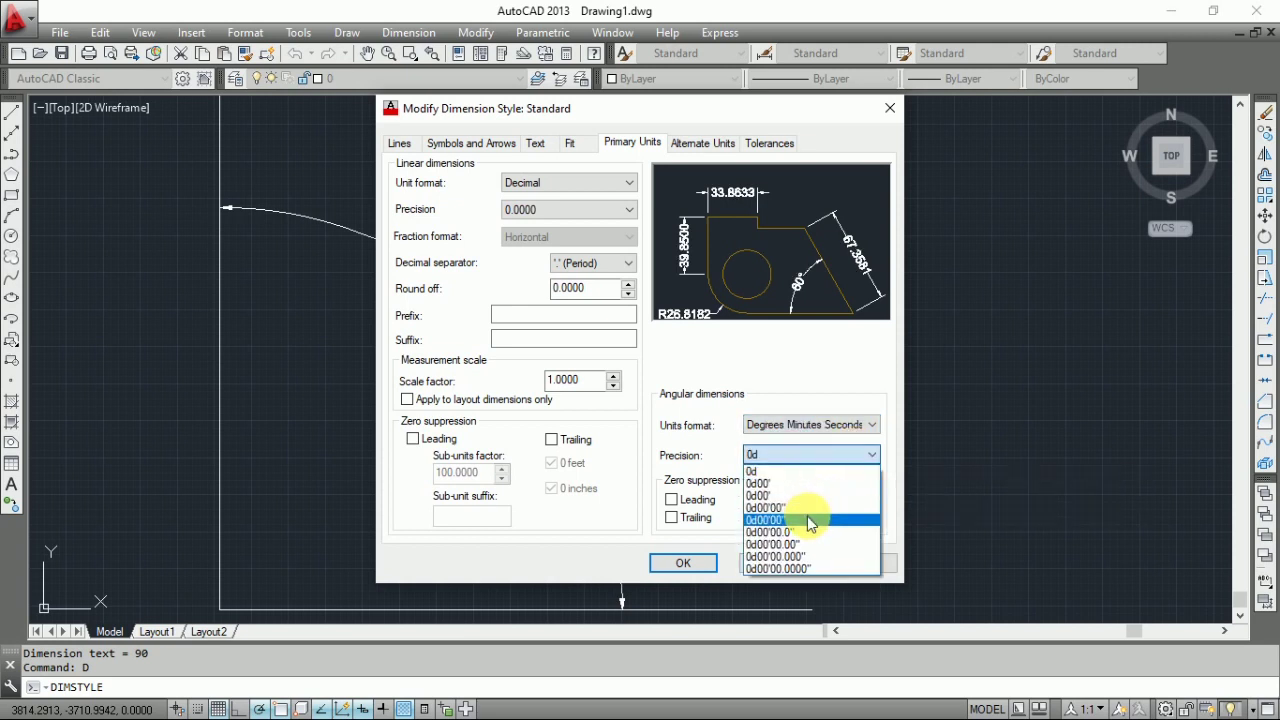
pyautogui.click(807, 516)
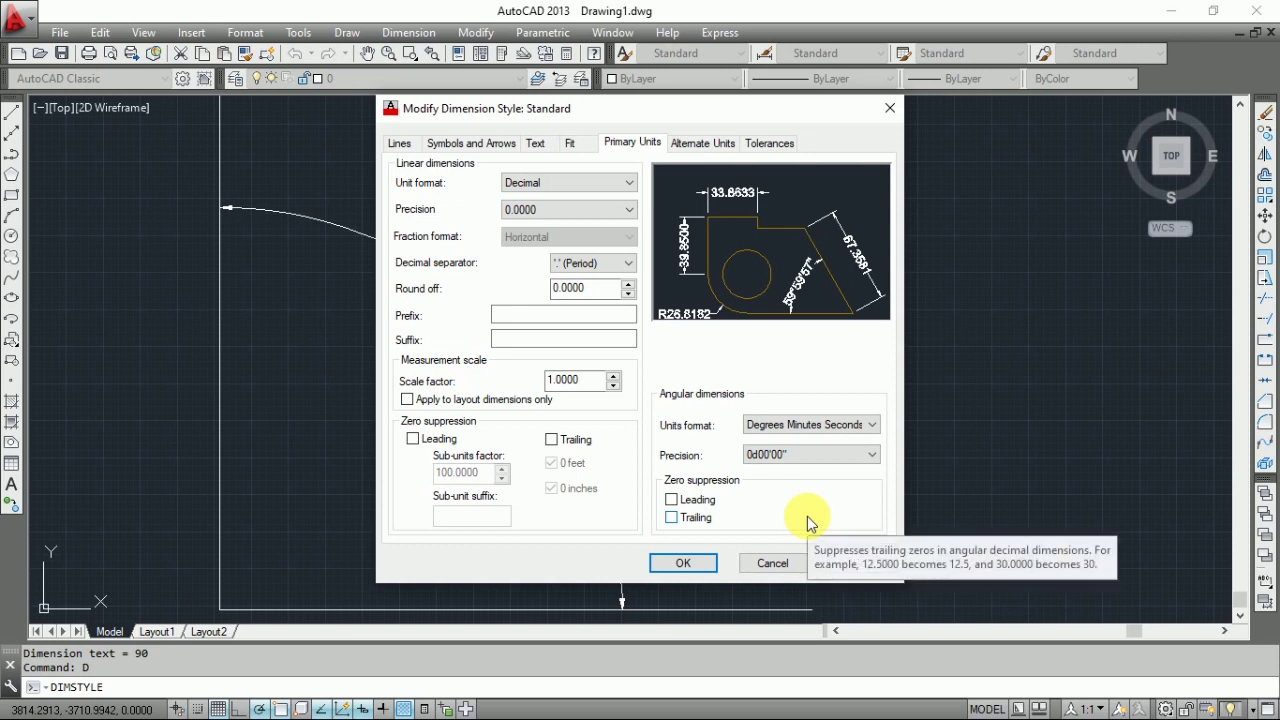
pyautogui.click(677, 566)
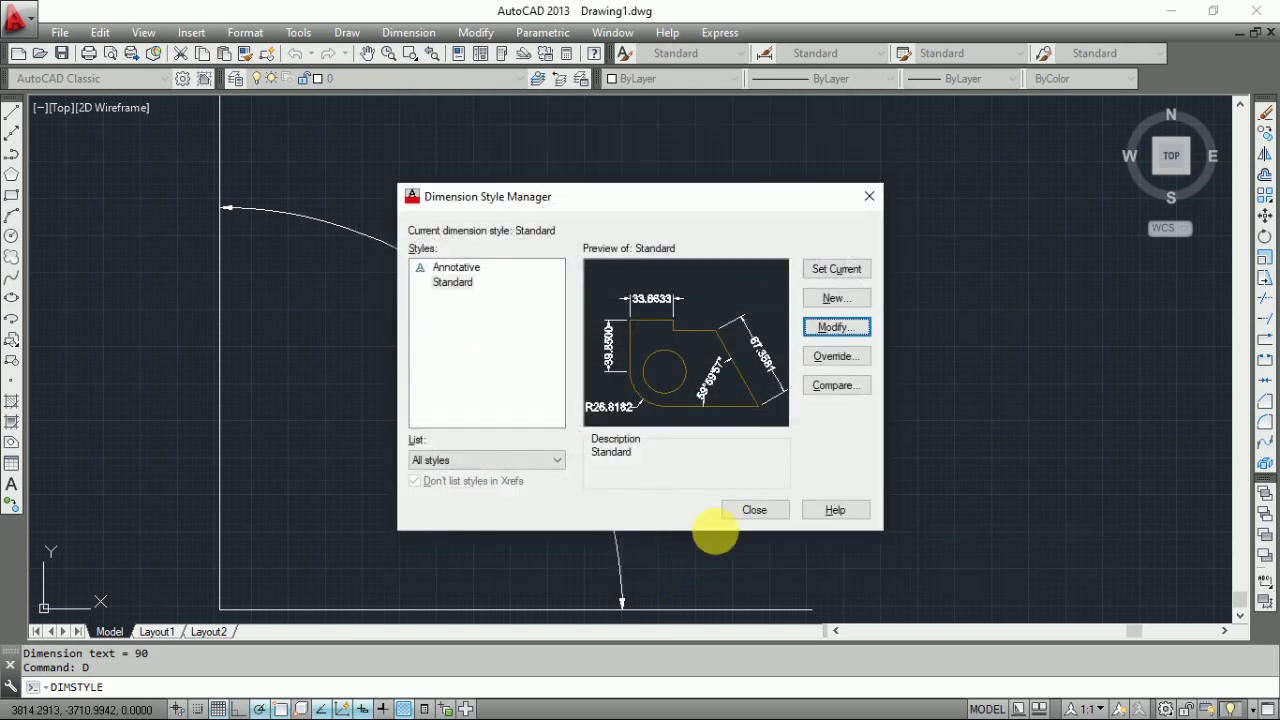
pyautogui.click(735, 512)
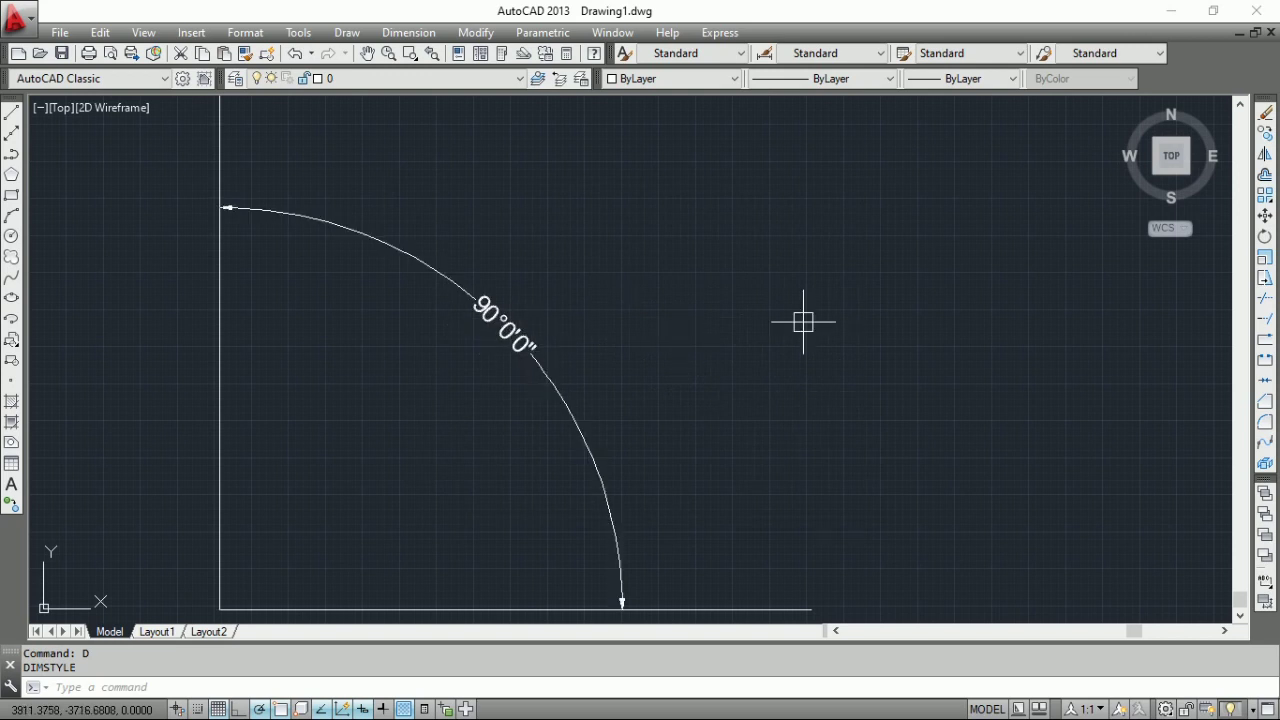
# Step: Draw a separate horizontal line about 194 long to the right of the dimensioned corner, level with its base line
pyautogui.scroll(-4, 520, 306)
pyautogui.scroll(7, 520, 310)
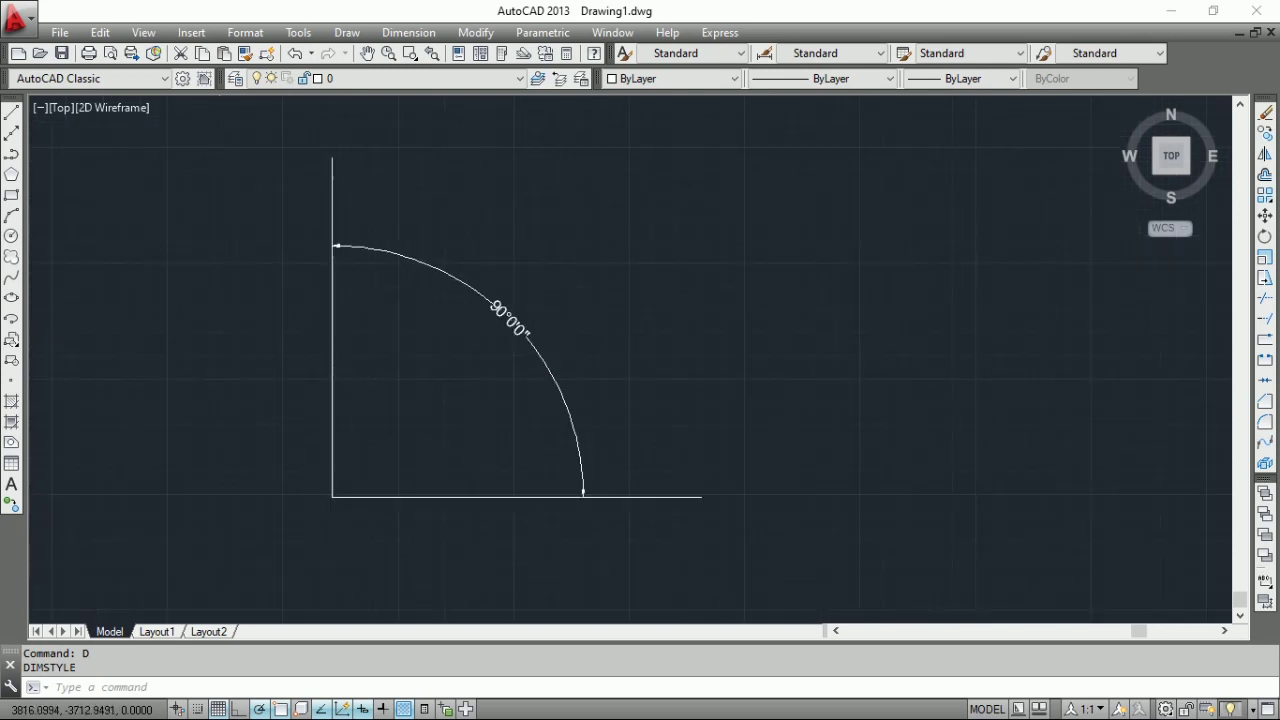
pyautogui.scroll(3, 520, 310)
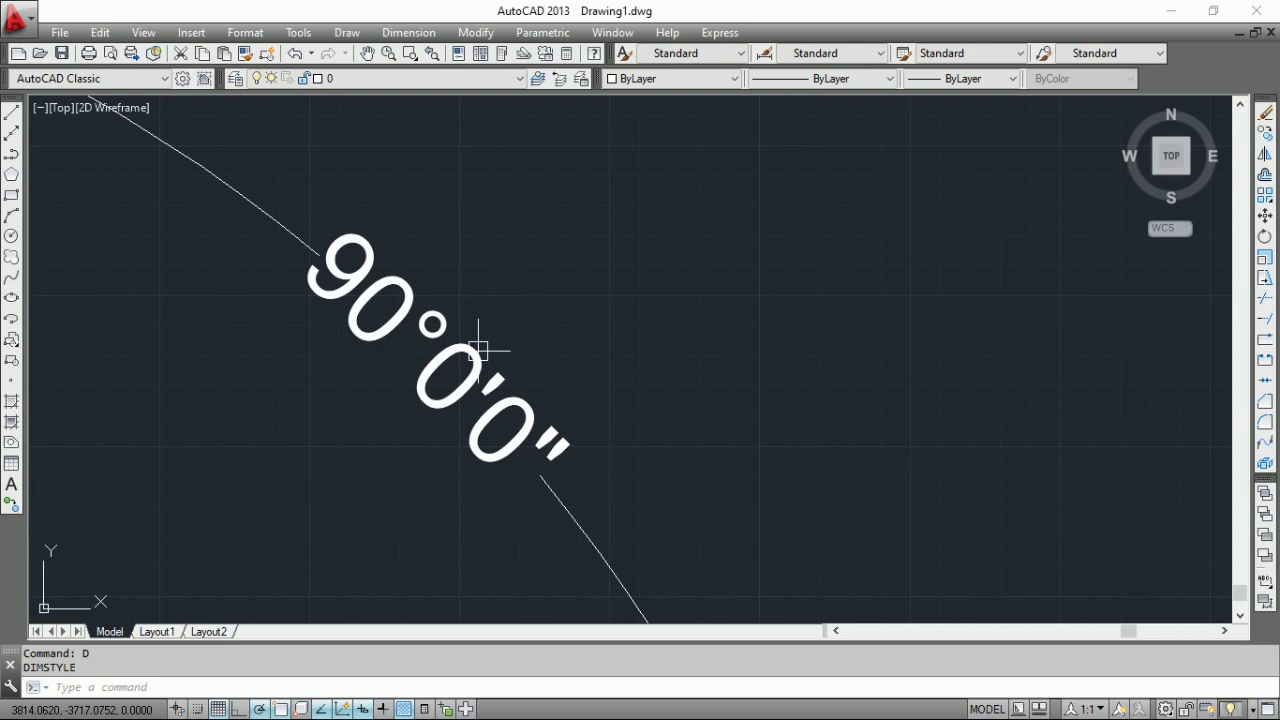
pyautogui.scroll(-6, 520, 388)
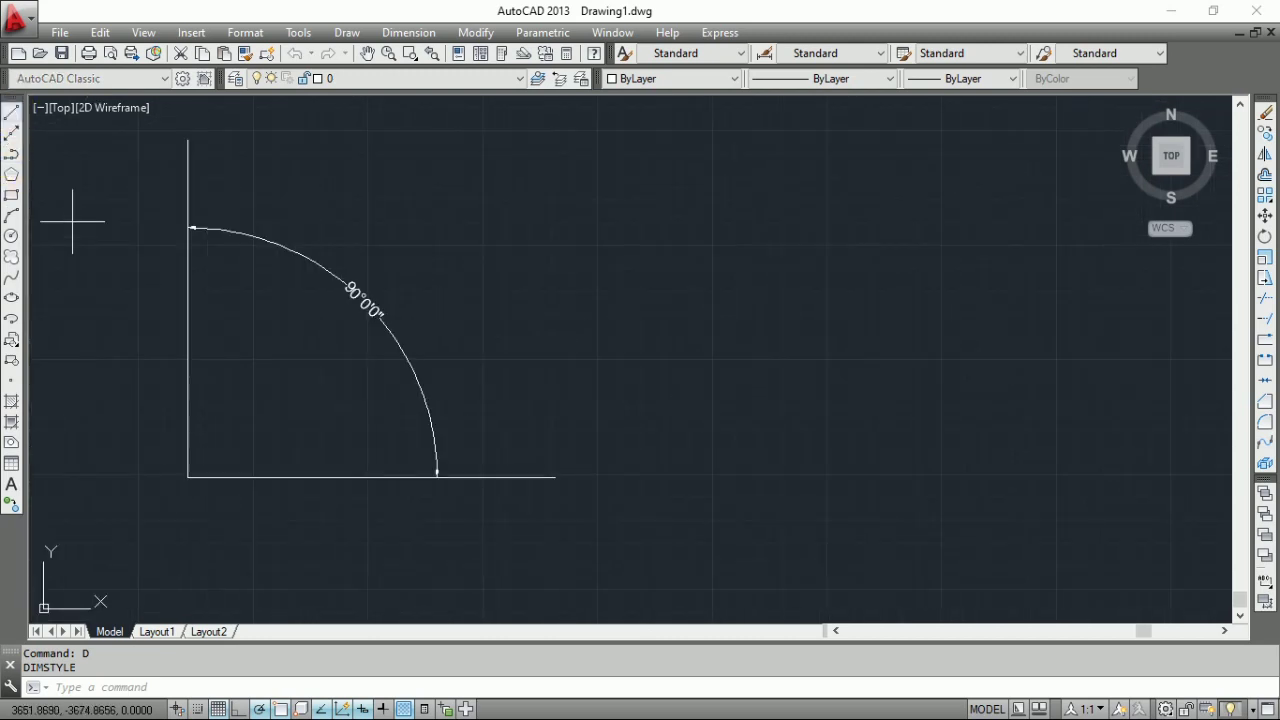
pyautogui.click(12, 113)
pyautogui.click(718, 477)
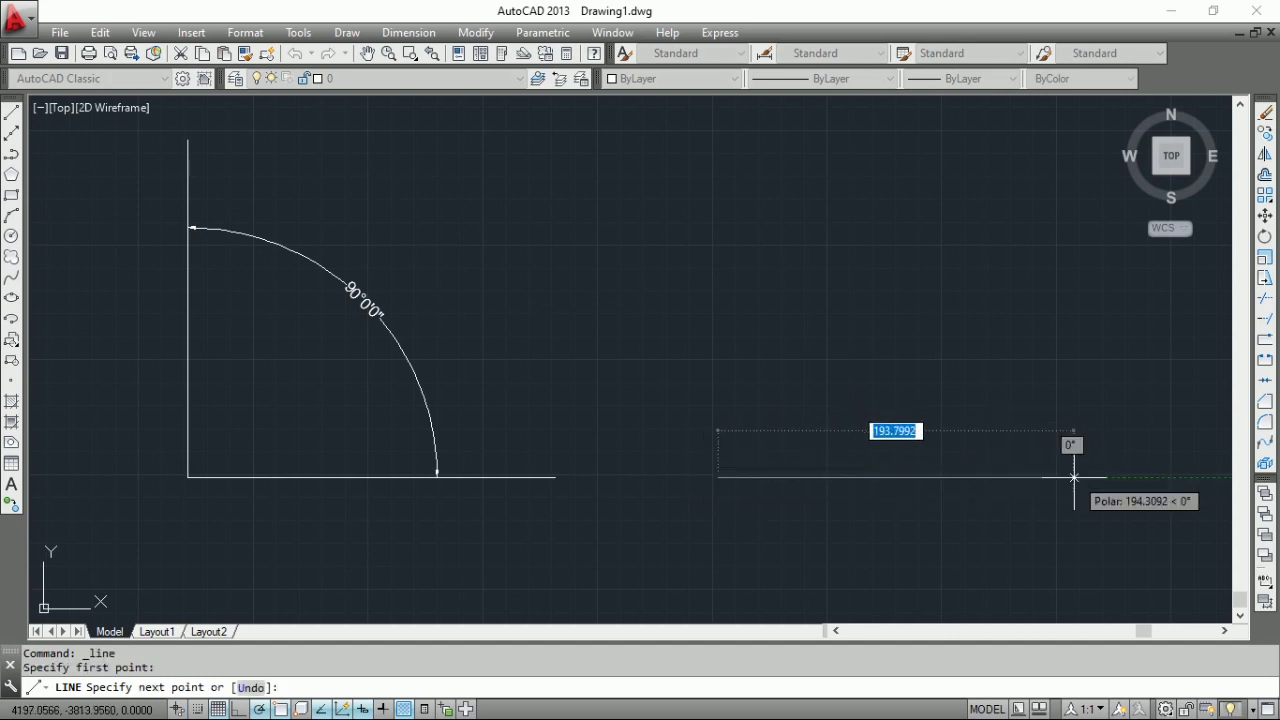
pyautogui.rightClick(1072, 478)
pyautogui.click(1118, 490)
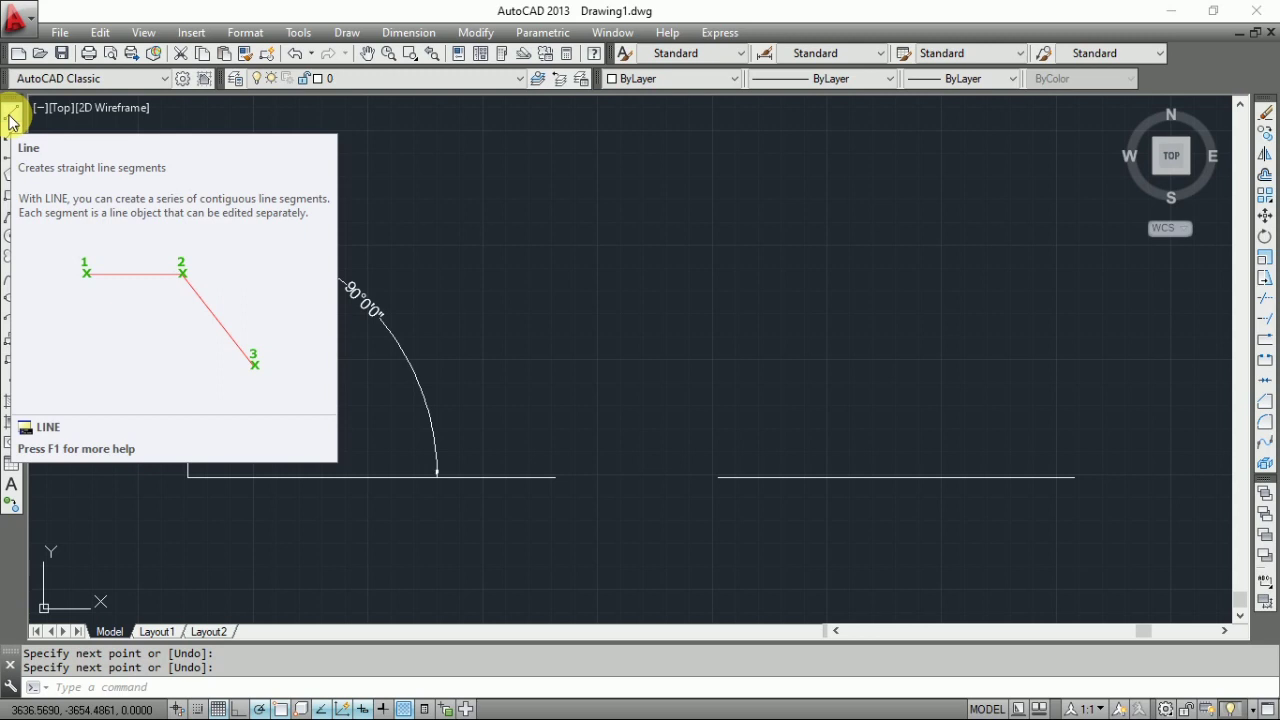
# Step: Draw a second line of the same length directly over the new horizontal line, starting from its left endpoint
pyautogui.click(11, 120)
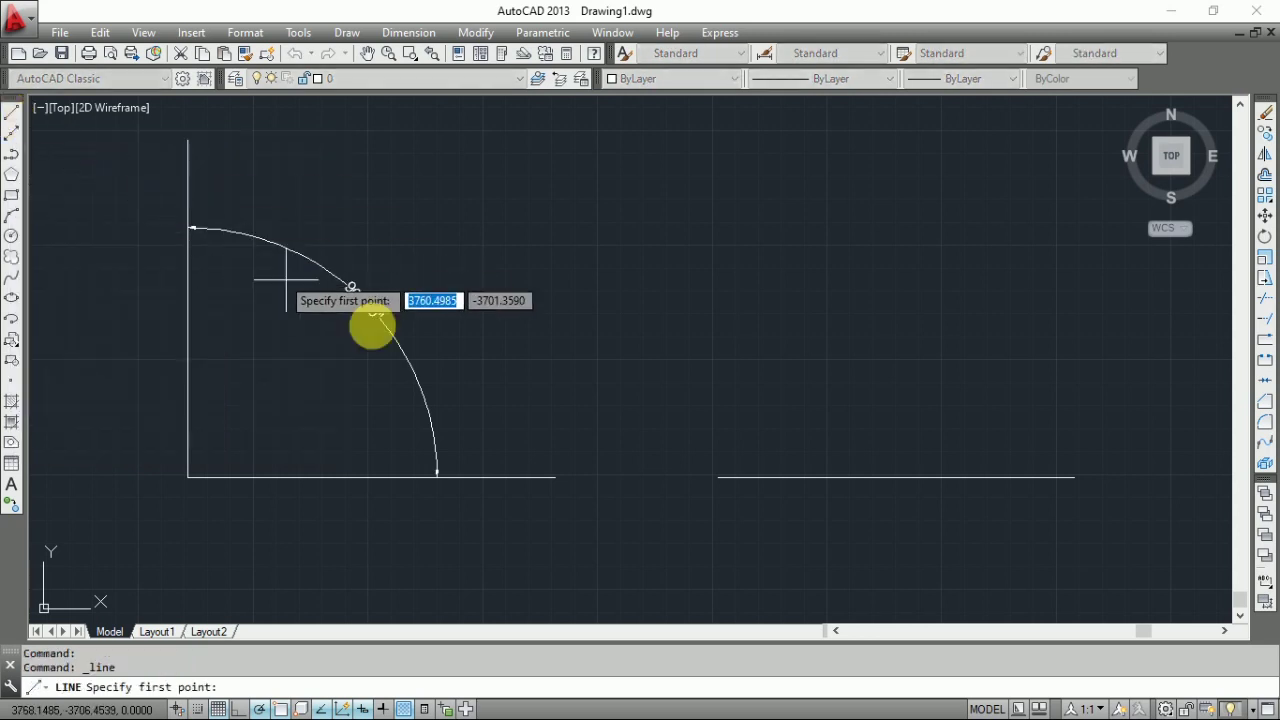
pyautogui.click(717, 477)
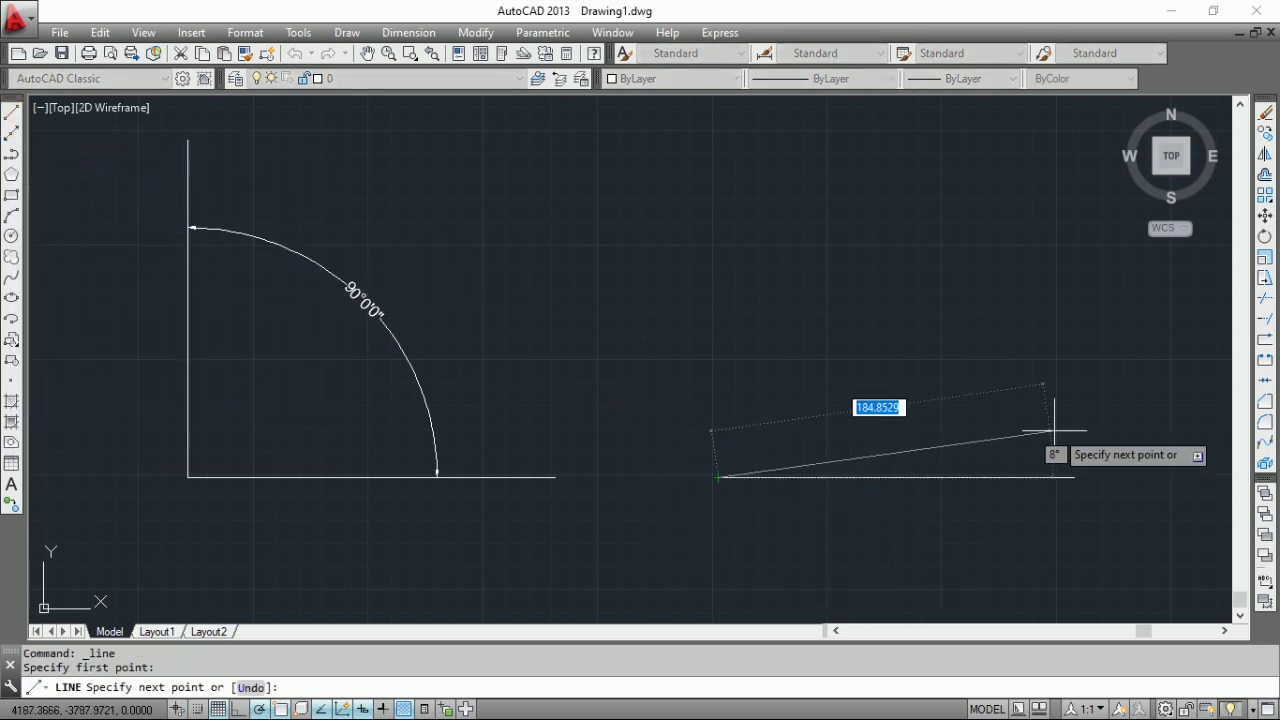
pyautogui.rightClick(1082, 478)
pyautogui.click(1120, 488)
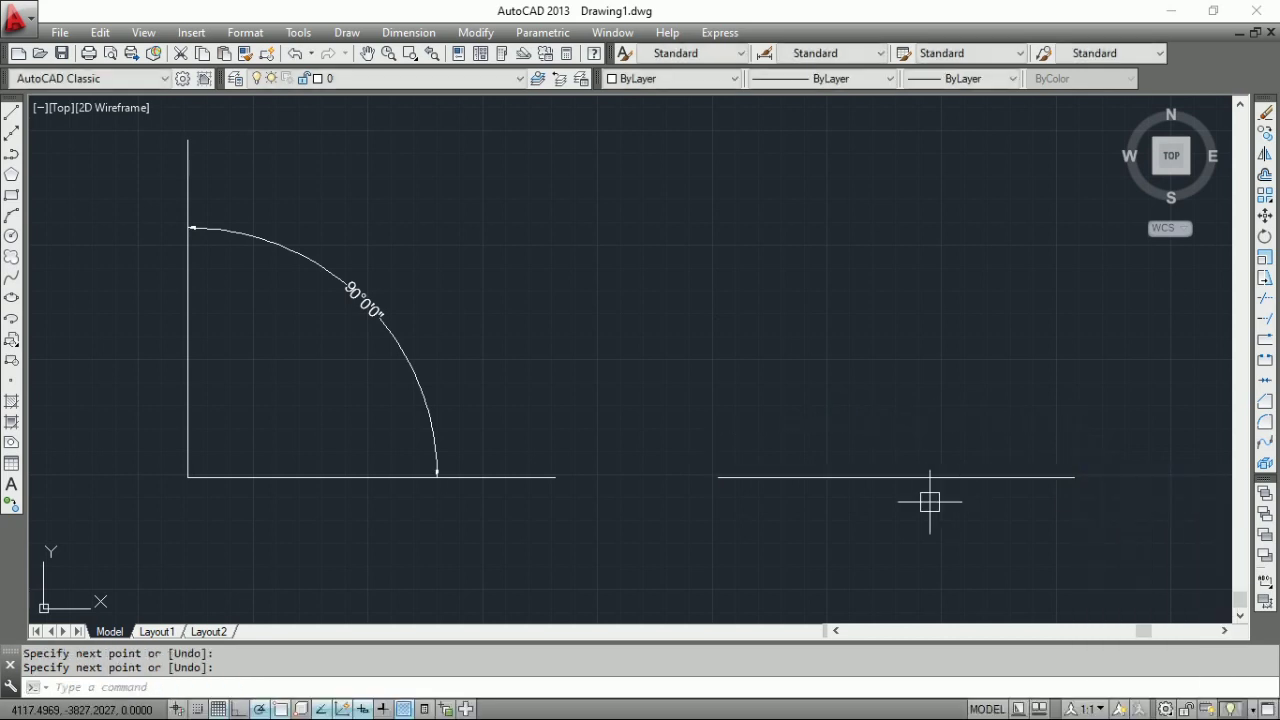
# Step: Rotate one of the two overlapping lines about its left endpoint by 120D30'30"
pyautogui.click(868, 477)
pyautogui.rightClick(869, 482)
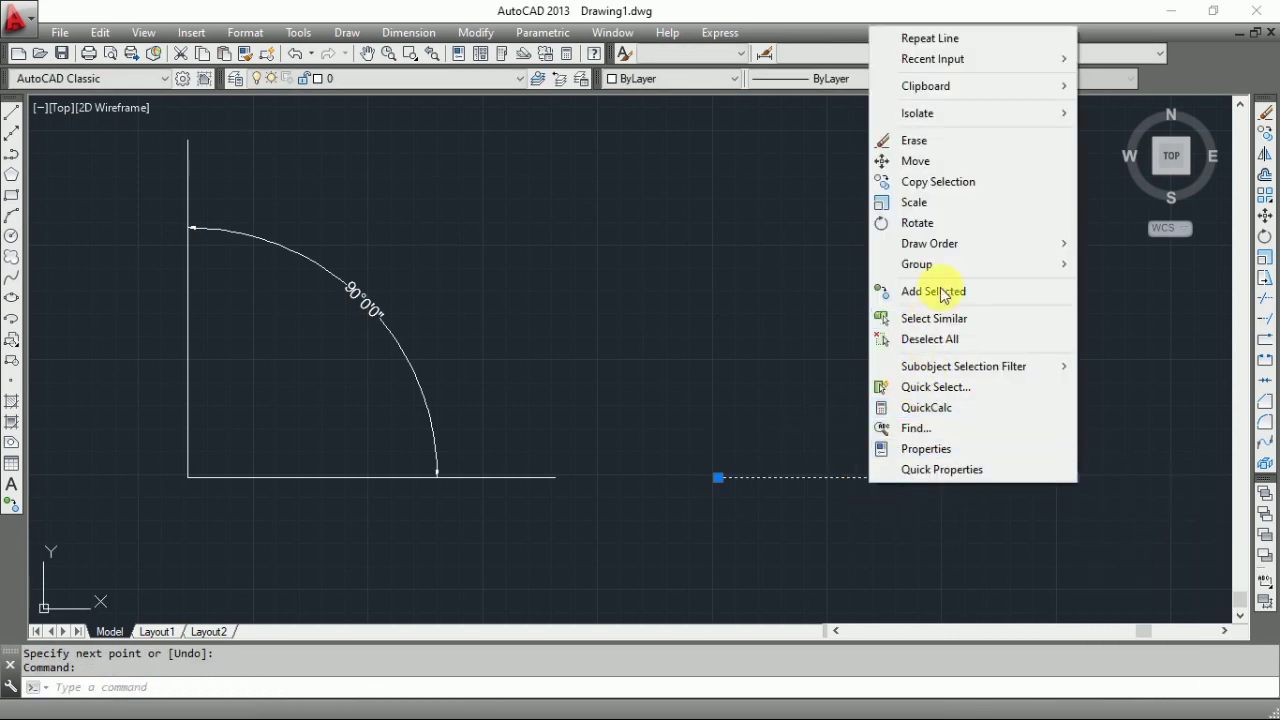
pyautogui.moveTo(943, 249)
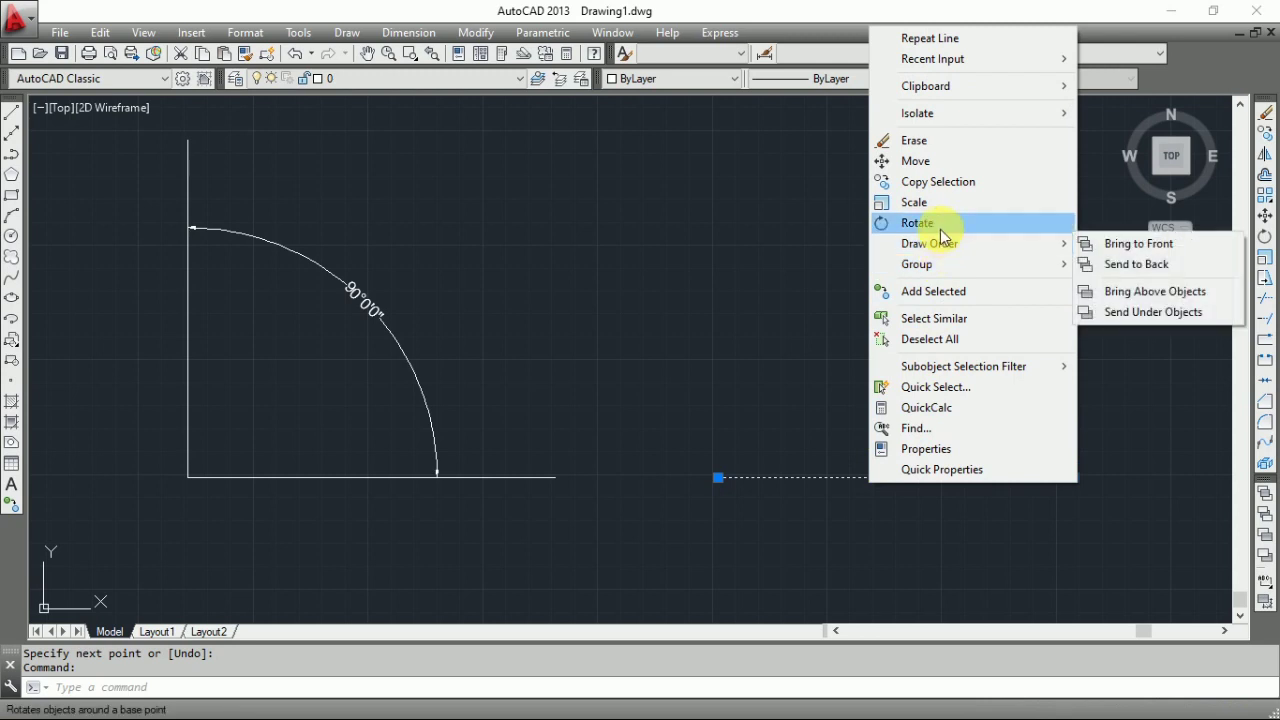
pyautogui.click(938, 225)
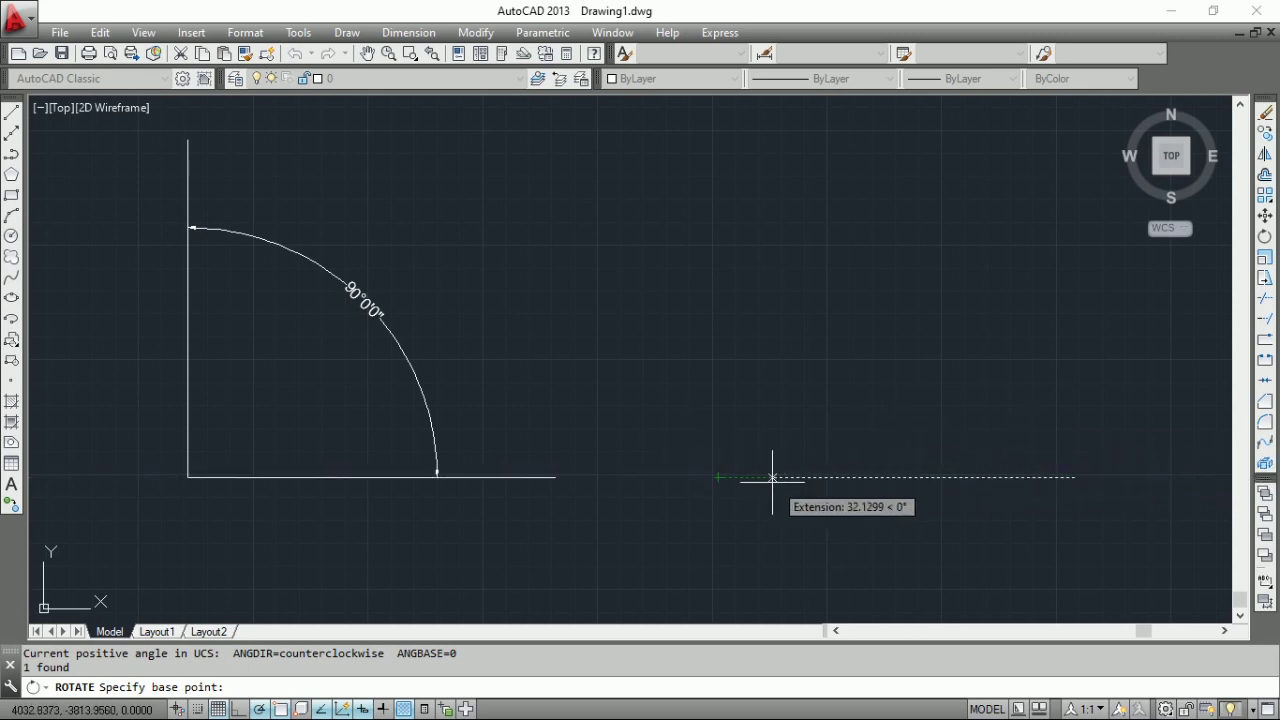
pyautogui.click(718, 477)
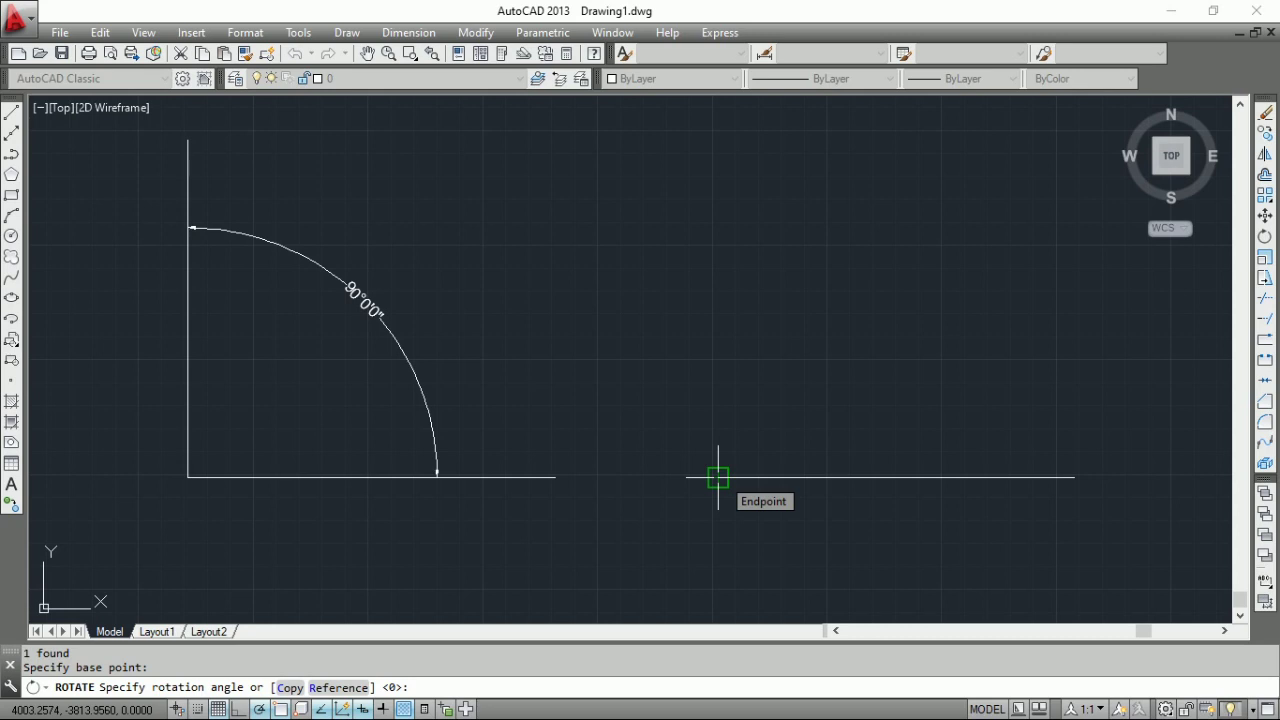
pyautogui.write('120')
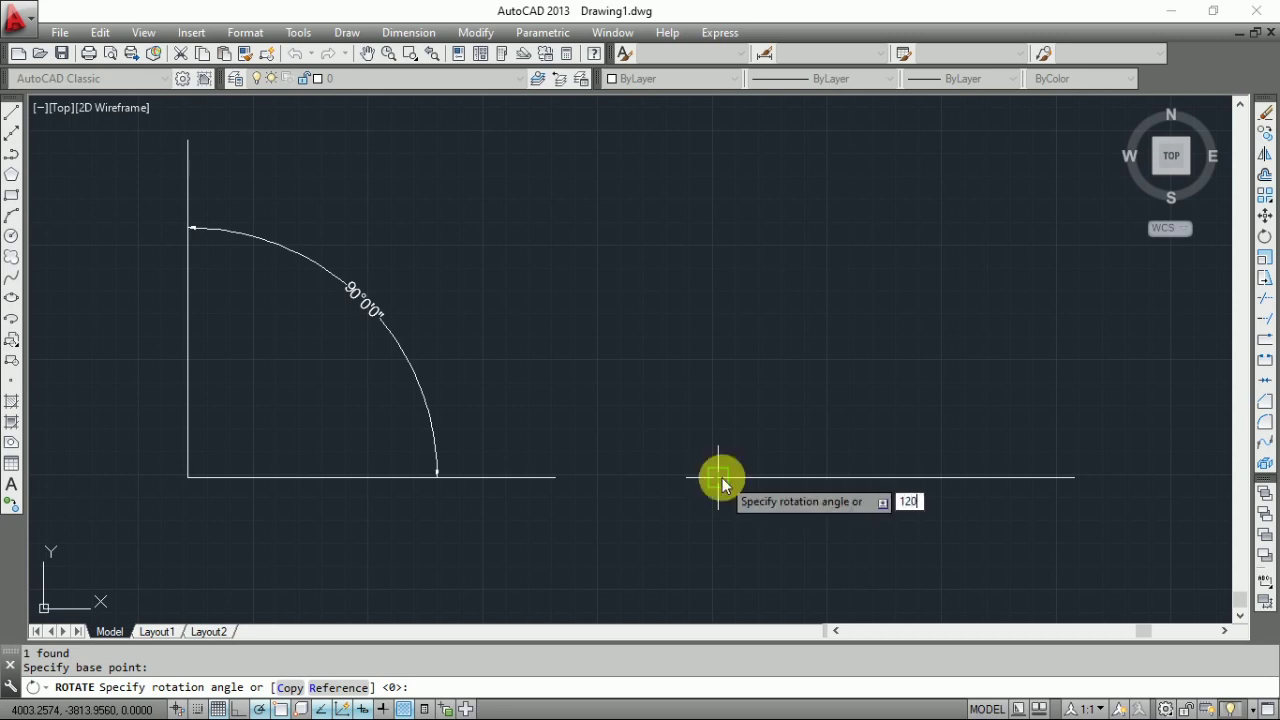
pyautogui.write('D30\'30"')
pyautogui.press('Return')
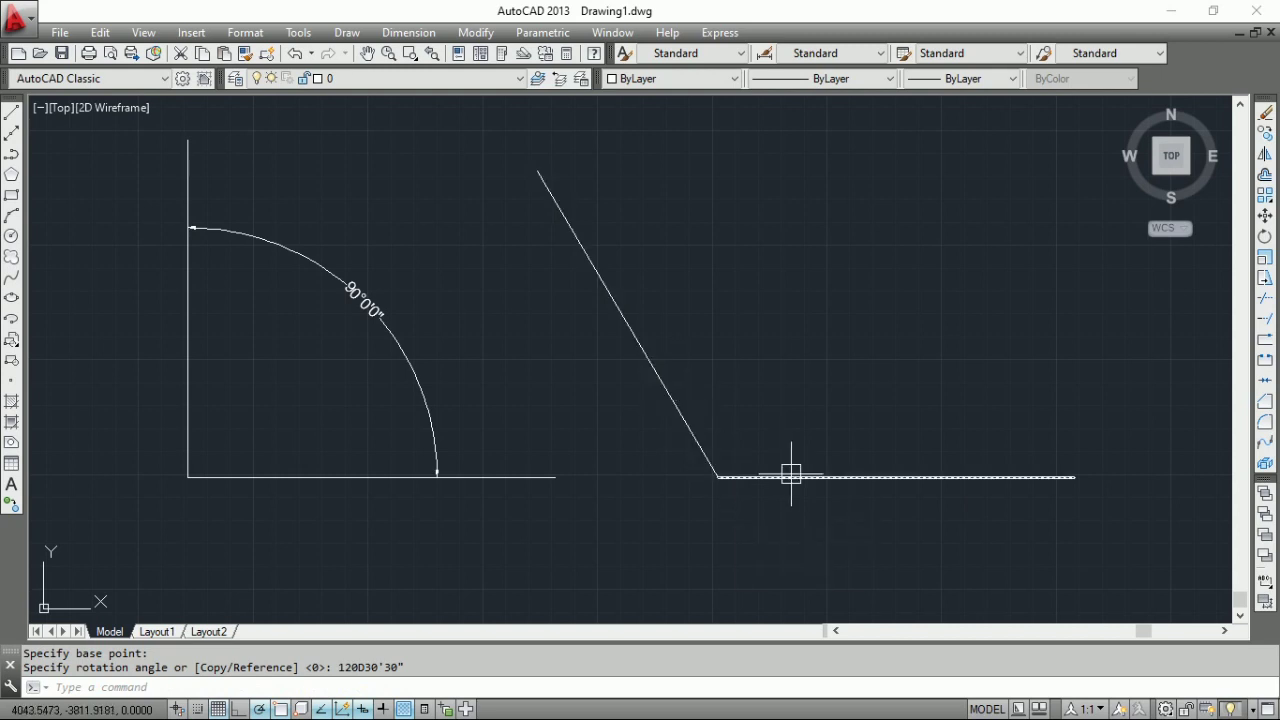
# Step: Add an angular dimension between the rotated line and the horizontal line, placing its arc above the horizontal line
pyautogui.click(408, 32)
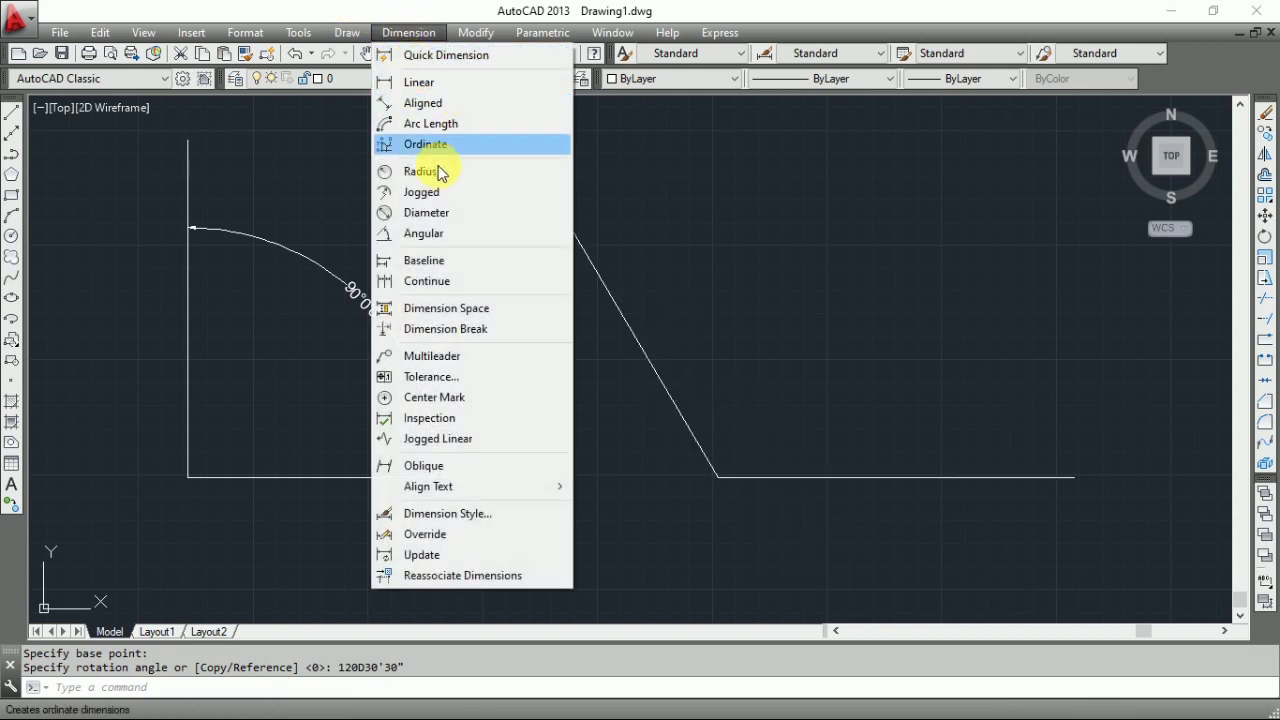
pyautogui.click(456, 244)
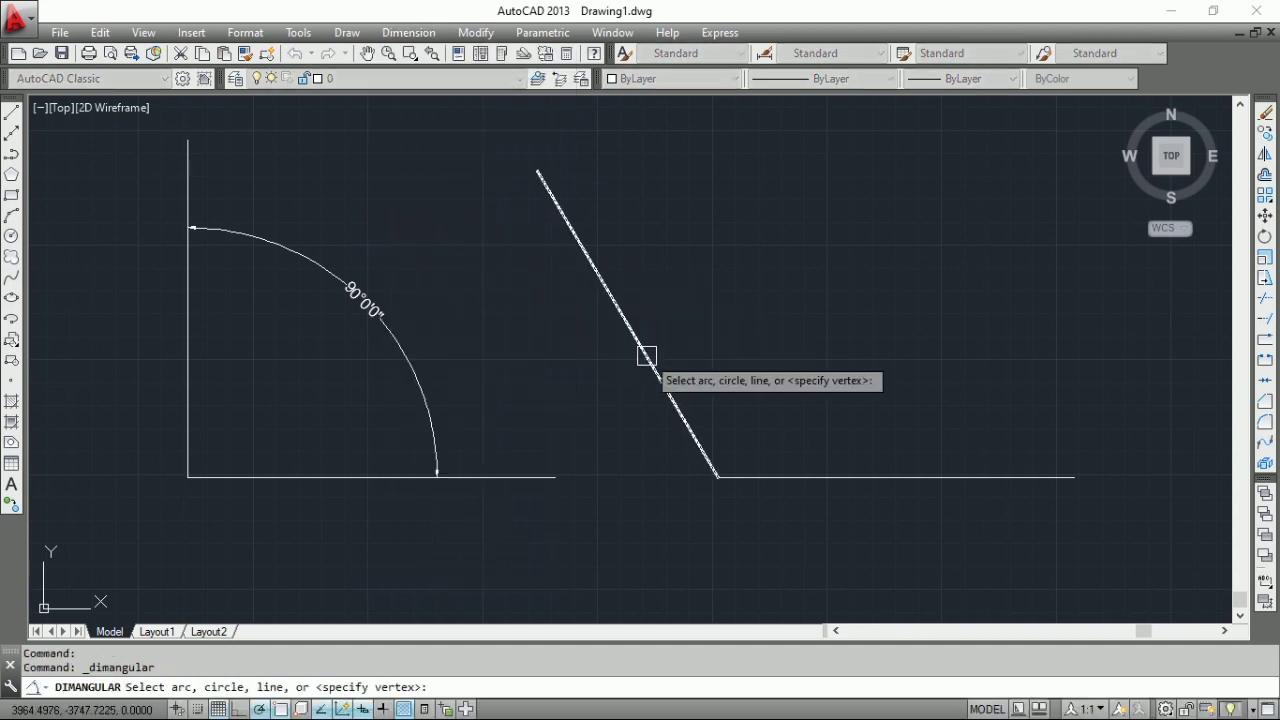
pyautogui.click(660, 388)
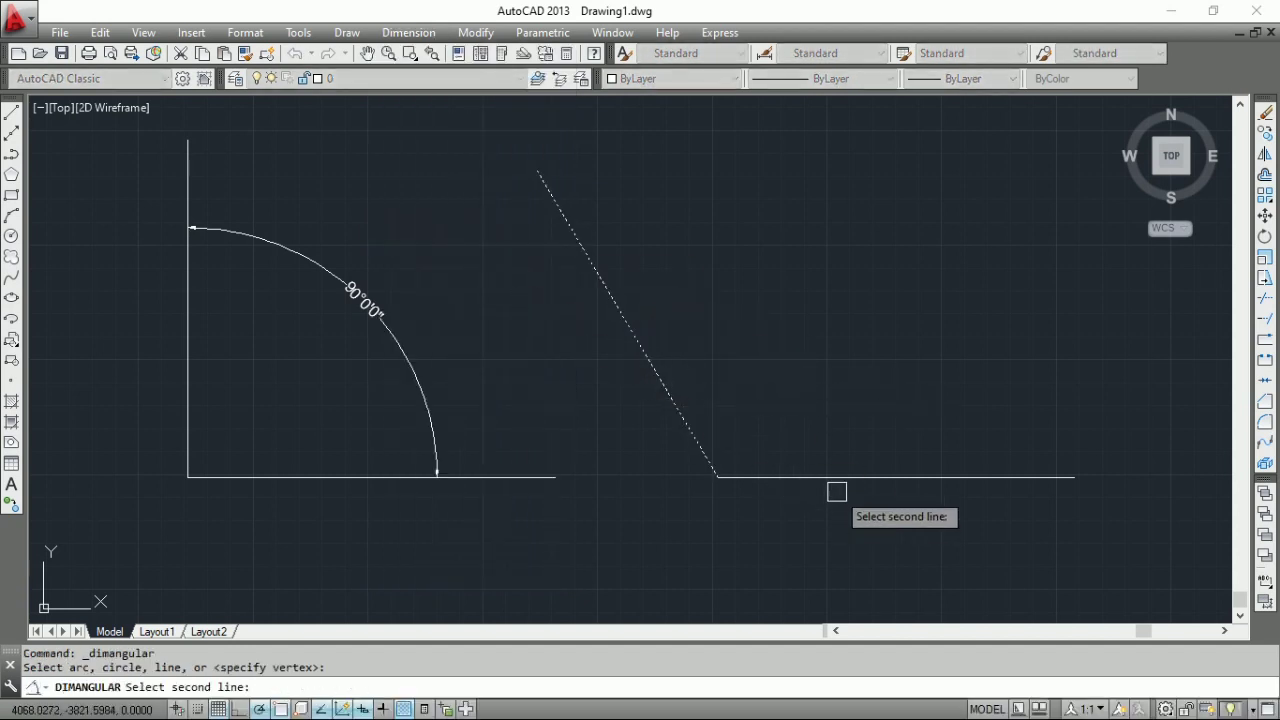
pyautogui.click(848, 477)
pyautogui.click(820, 348)
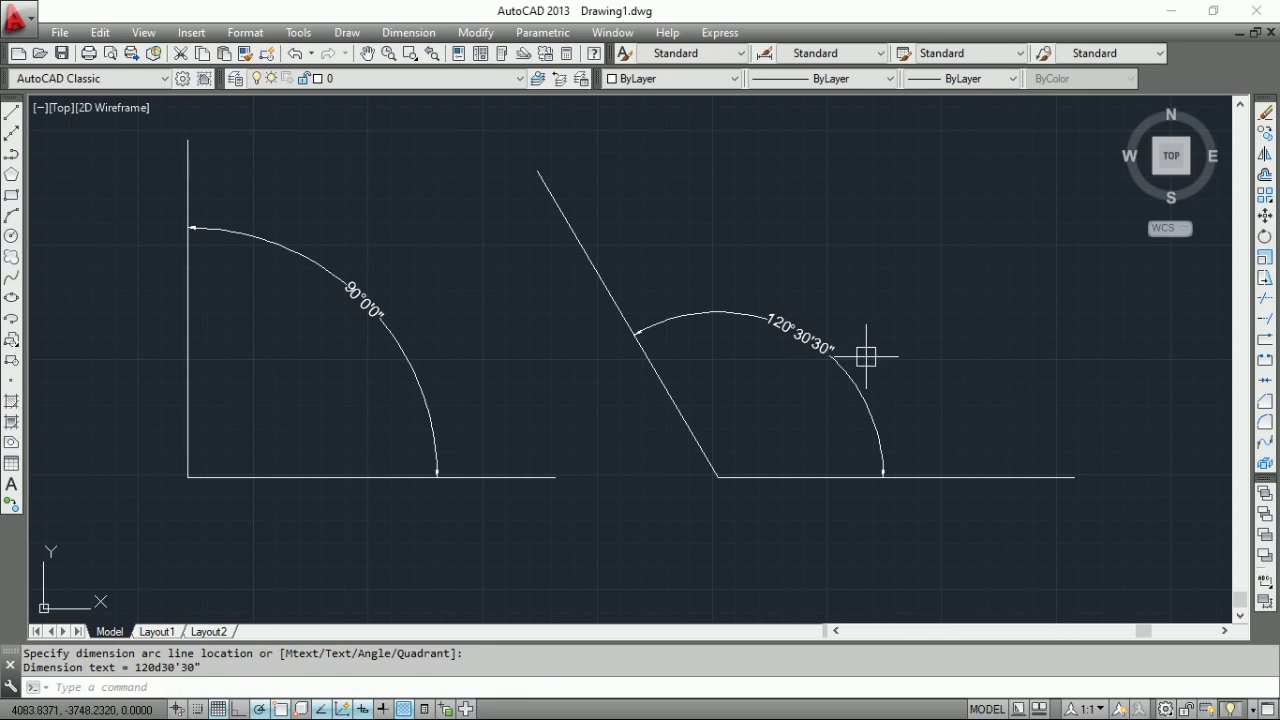
pyautogui.scroll(-8, 862, 356)
pyautogui.scroll(8, 847, 354)
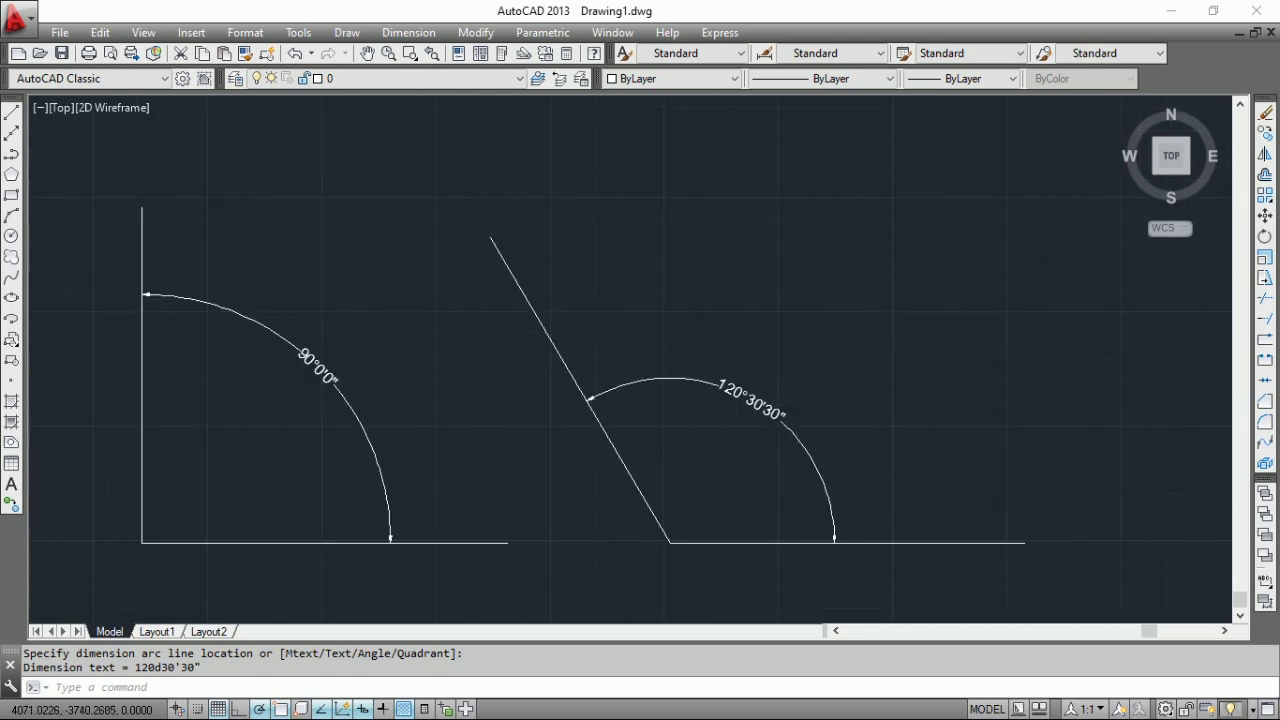
pyautogui.scroll(-3, 773, 431)
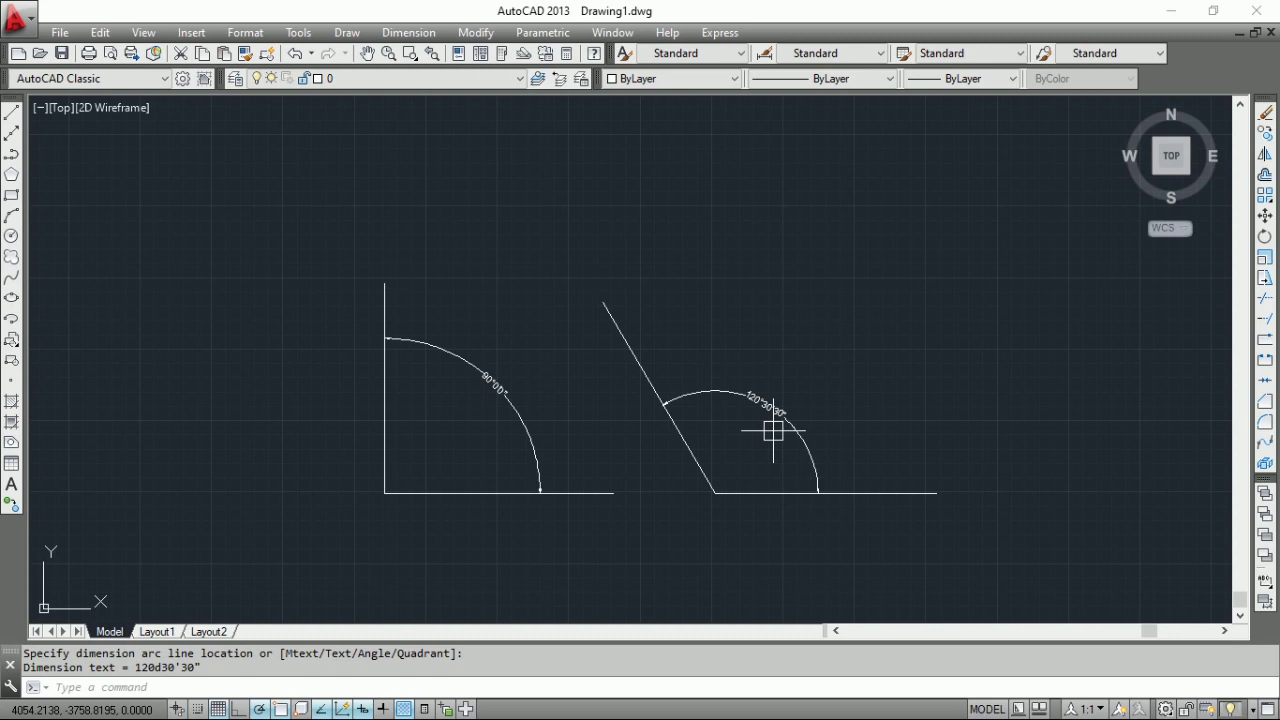